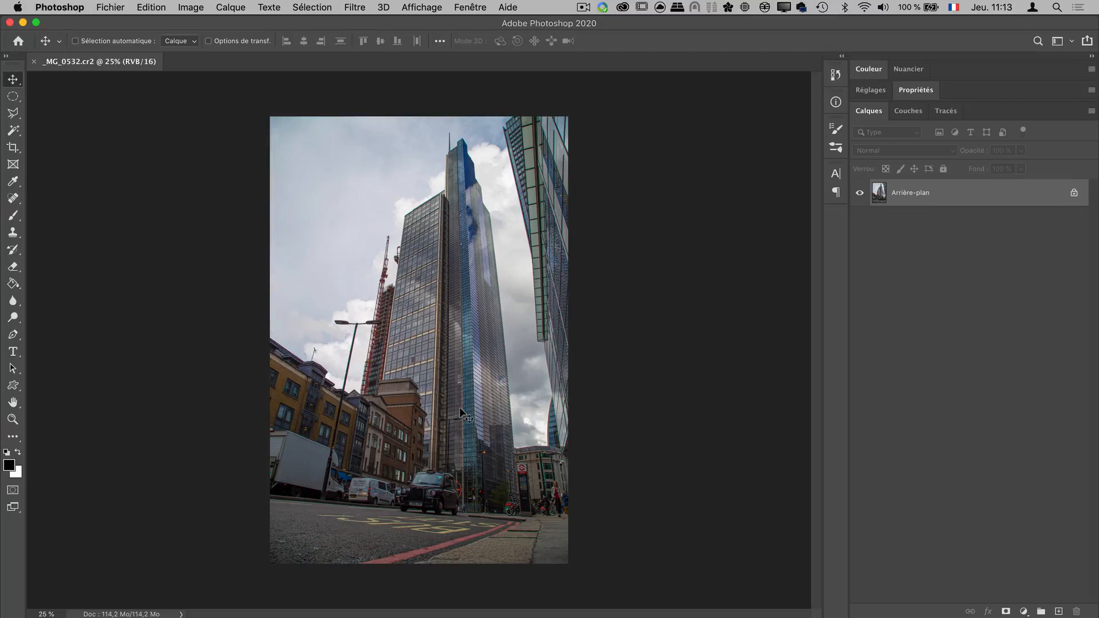
# Examine the road markings, vehicles and skyscraper facade in the London street photo at close range.
pyautogui.press('z')
pyautogui.moveTo(389, 529); pyautogui.dragTo(449, 510)
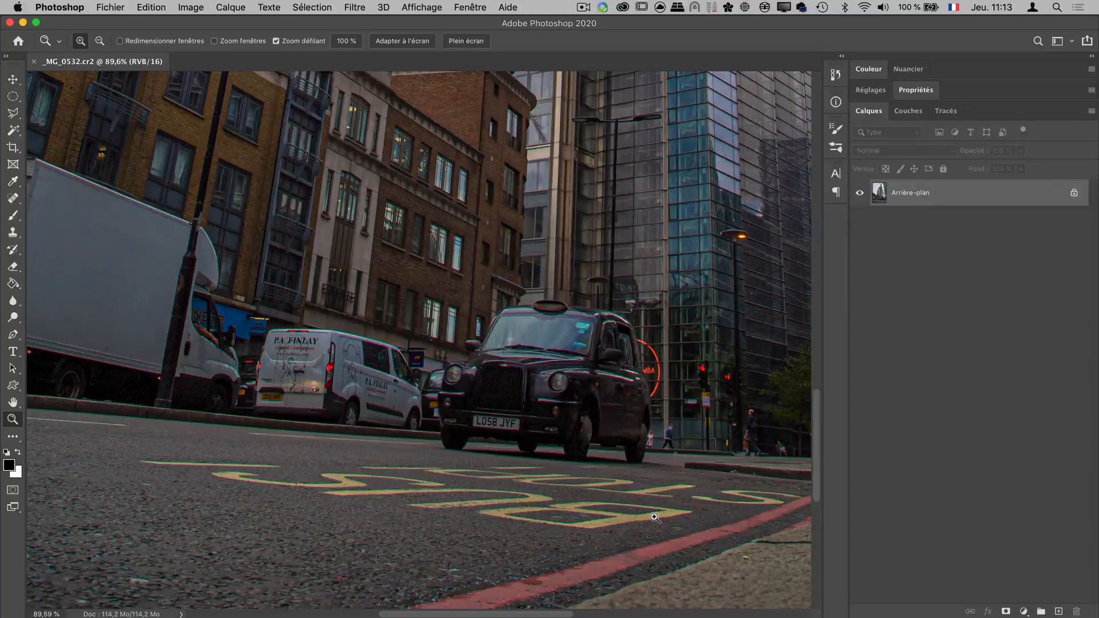
pyautogui.press('space')
pyautogui.moveTo(685, 149); pyautogui.dragTo(562, 540)
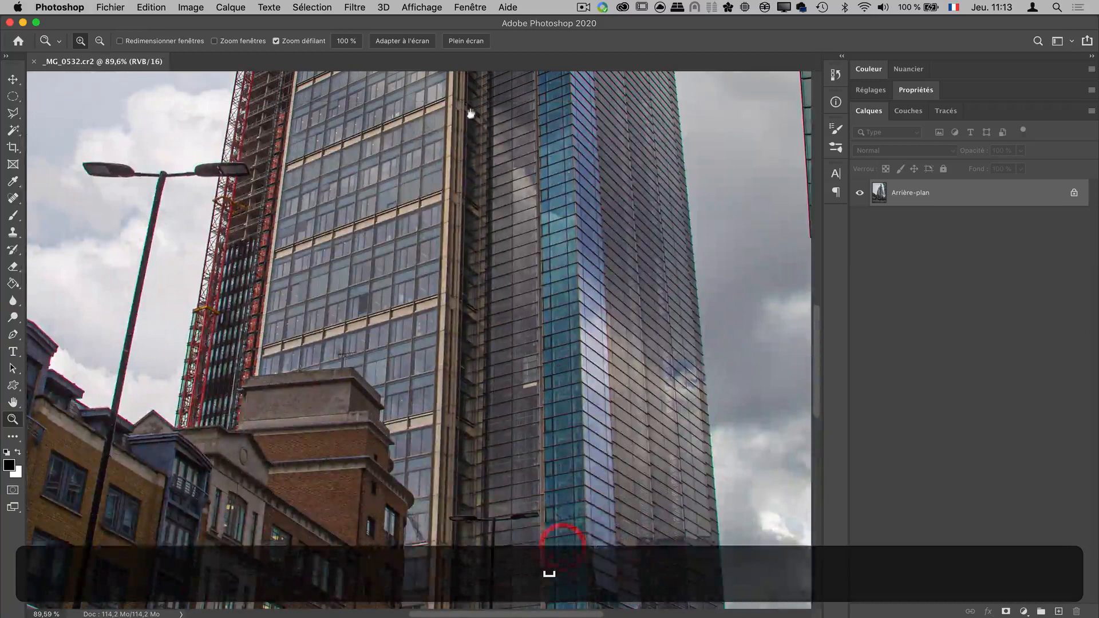
pyautogui.press('space')
pyautogui.moveTo(483, 189); pyautogui.dragTo(513, 471)
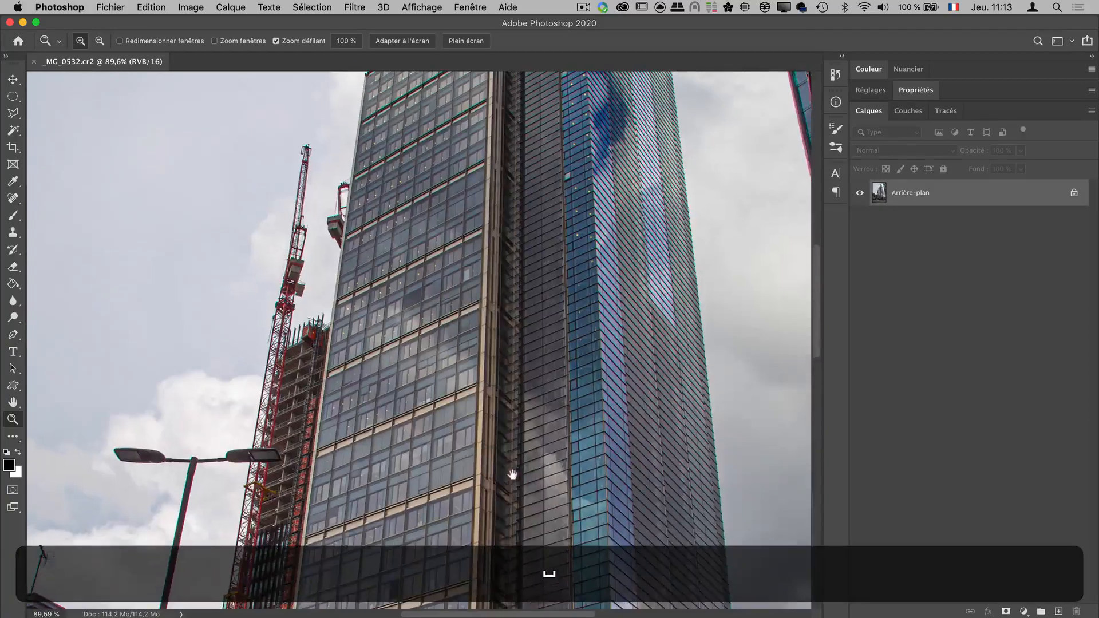
pyautogui.moveTo(510, 397); pyautogui.dragTo(510, 301)
pyautogui.moveTo(454, 435)
pyautogui.mouseDown()
pyautogui.moveTo(465, 397)
pyautogui.moveTo(427, 366)
pyautogui.moveTo(451, 335)
pyautogui.mouseUp()
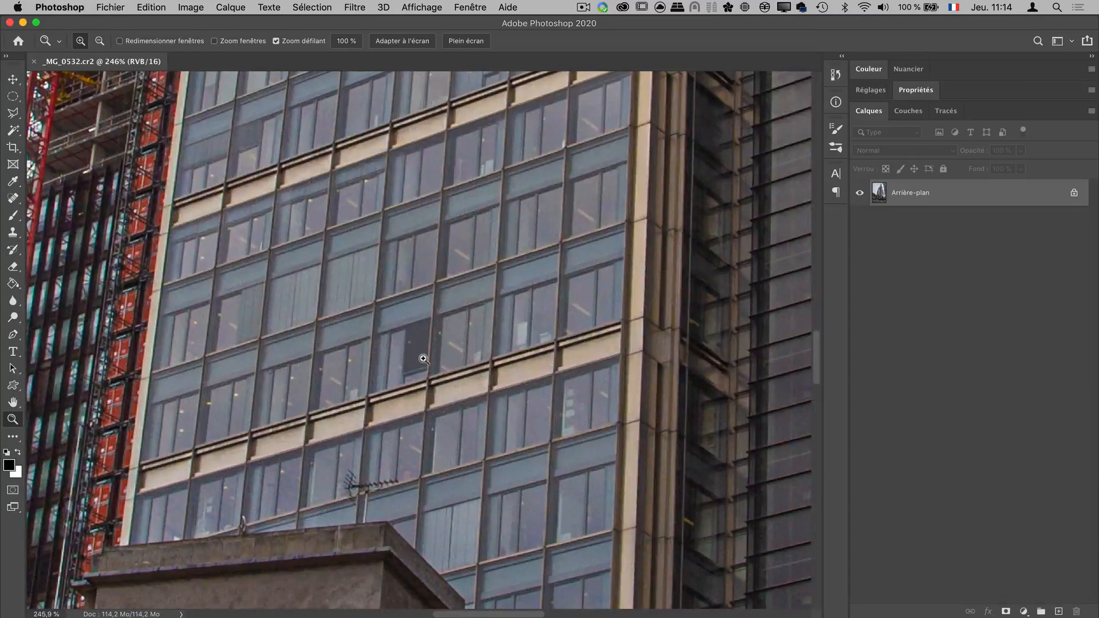
pyautogui.moveTo(462, 350); pyautogui.dragTo(361, 393)
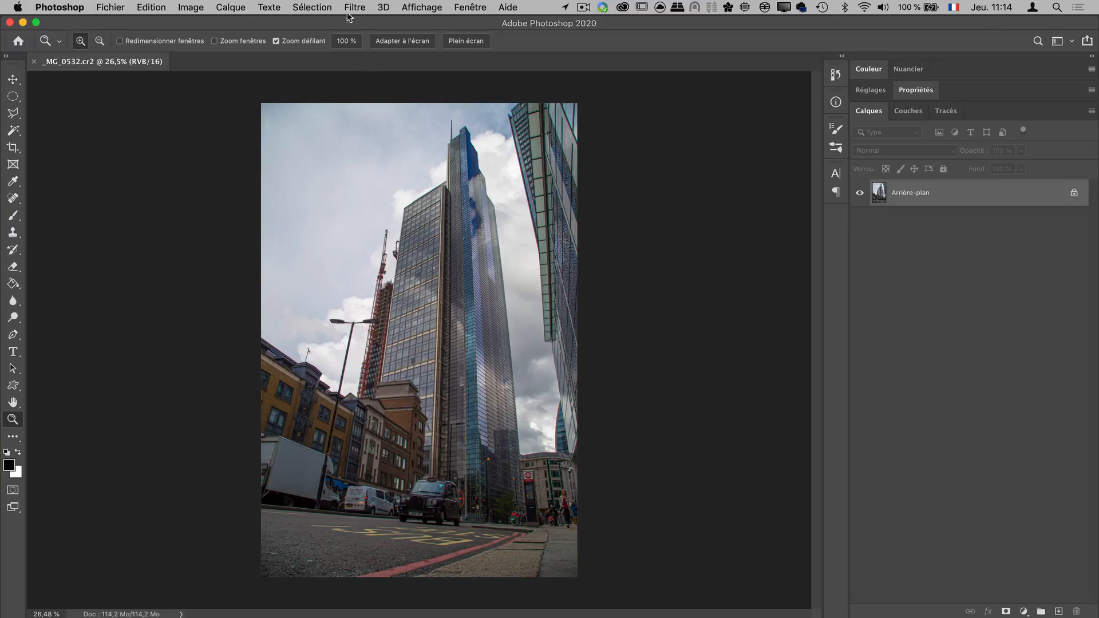
# Open the Vanishing Point filter on the background layer with the whole photo in view.
pyautogui.click(363, 8)
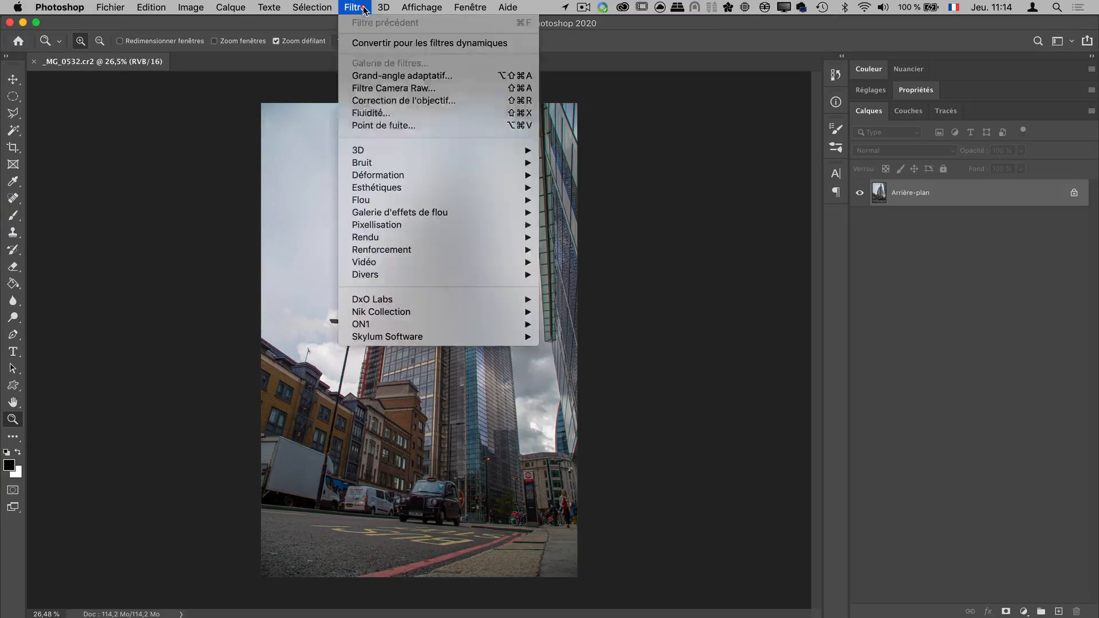
pyautogui.click(401, 126)
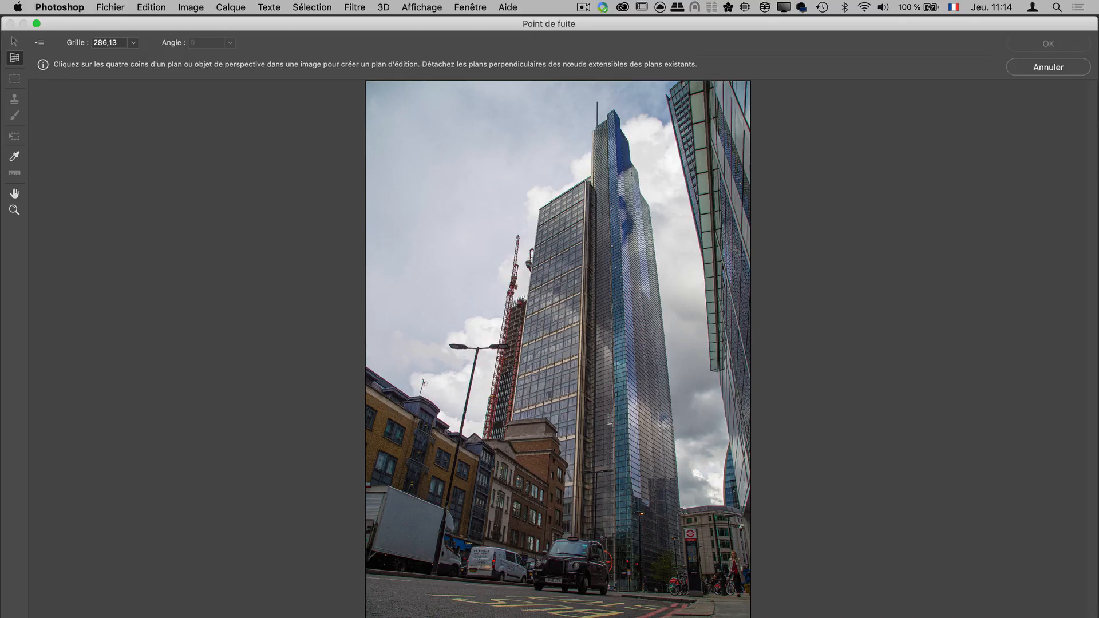
pyautogui.press('super+minus')
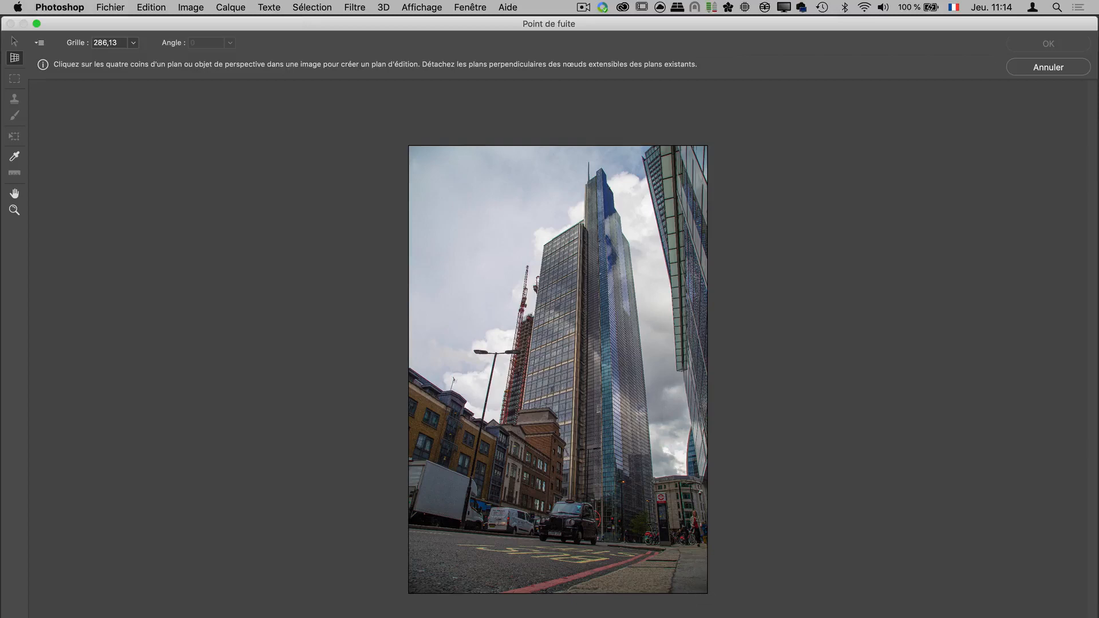
pyautogui.moveTo(294, 617)
pyautogui.mouseDown()
pyautogui.moveTo(291, 607)
pyautogui.moveTo(288, 617)
pyautogui.mouseUp()
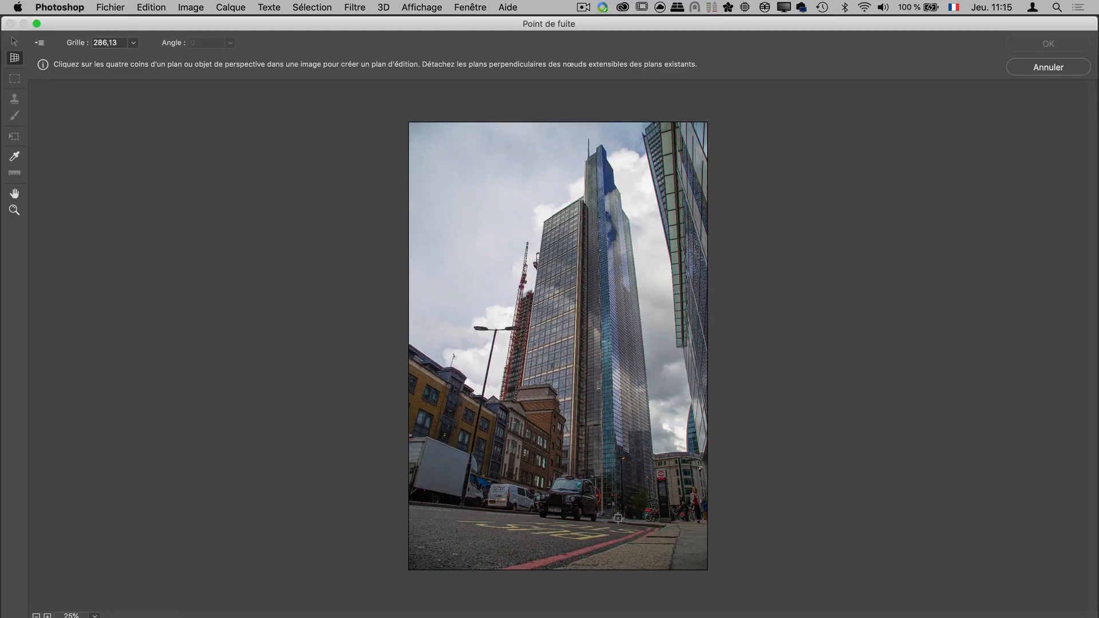
pyautogui.click(623, 517)
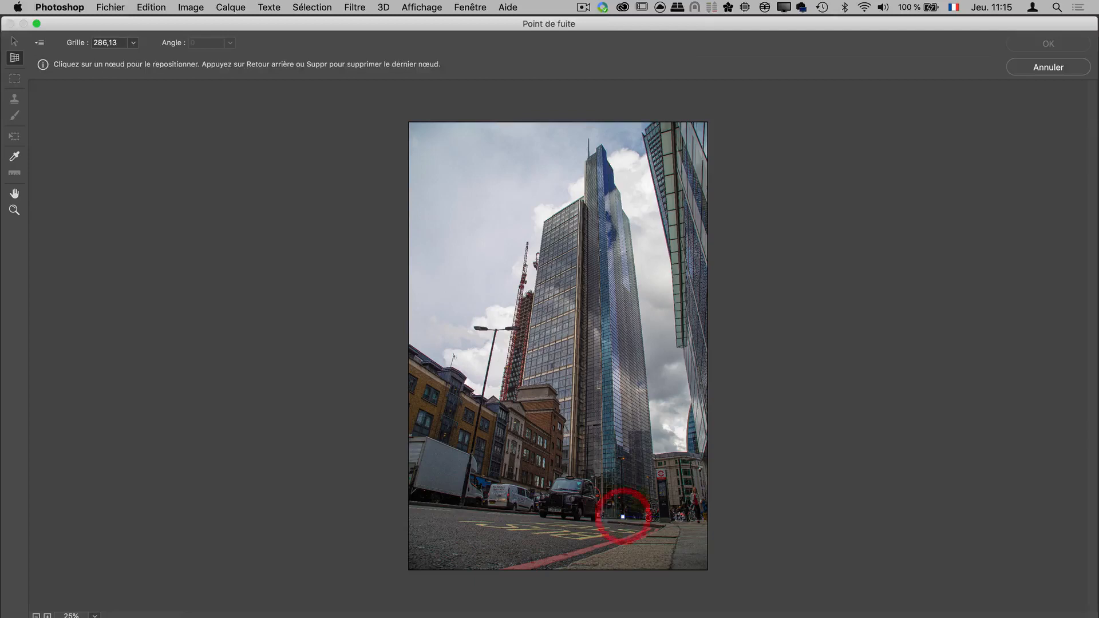
pyautogui.click(713, 518)
pyautogui.click(557, 589)
pyautogui.click(77, 489)
# Define a four-corner perspective plane over the road, with its far-left corner well outside the photo.
pyautogui.click(629, 519)
pyautogui.click(690, 520)
pyautogui.click(497, 585)
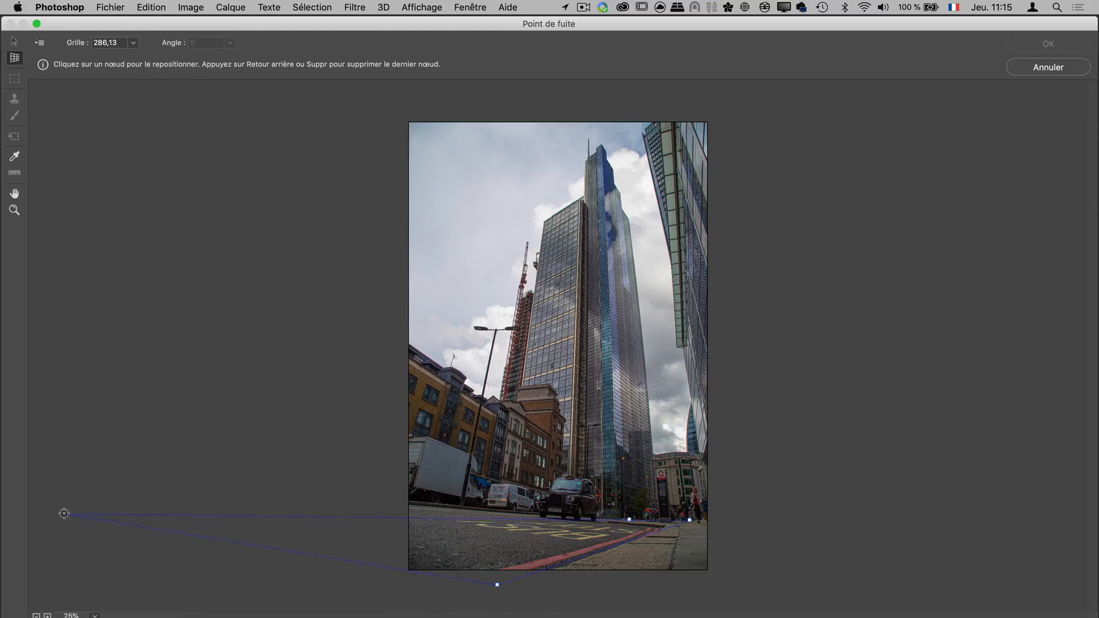
pyautogui.click(64, 513)
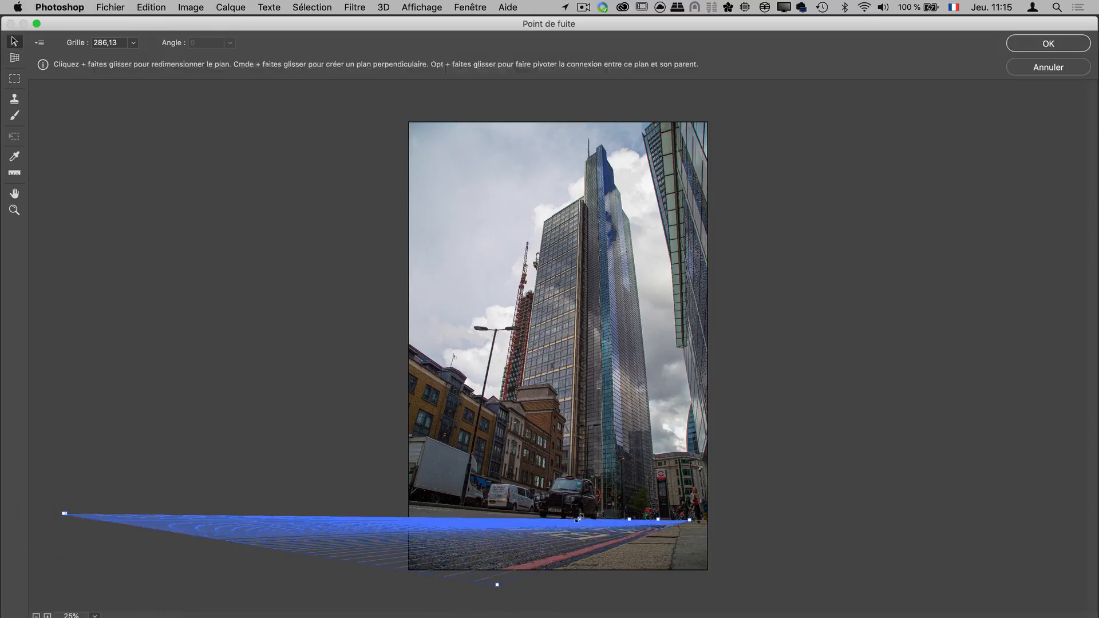
# Adjust the perspective plane's nodes along its far edge and reposition its near corner to match the road.
pyautogui.moveTo(577, 517); pyautogui.dragTo(568, 512)
pyautogui.moveTo(497, 585); pyautogui.dragTo(510, 585)
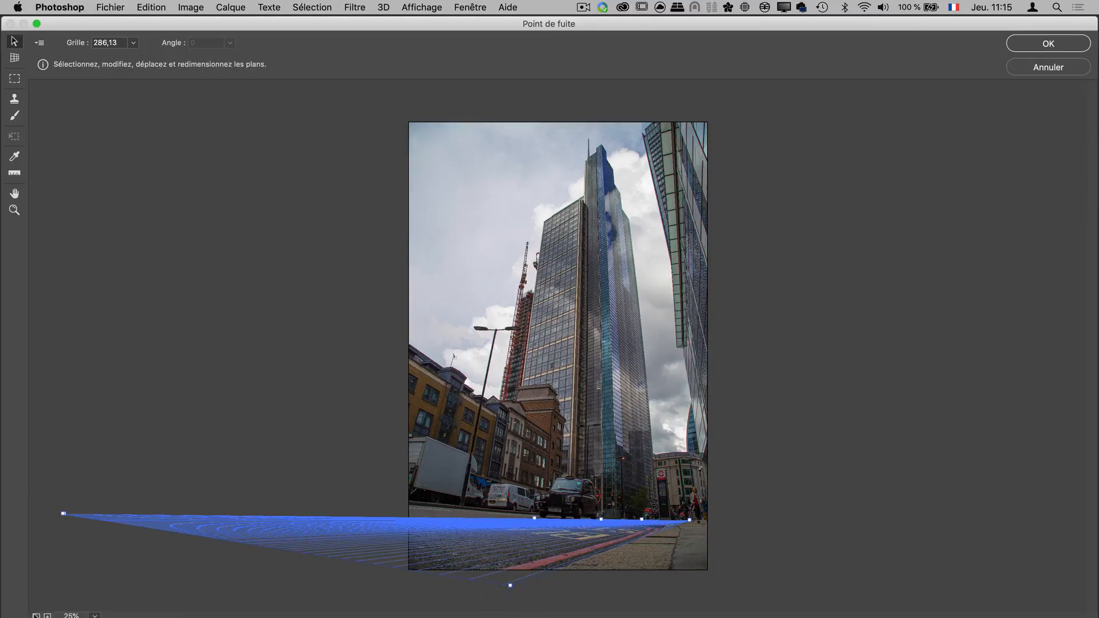
pyautogui.click(35, 615)
pyautogui.moveTo(275, 458); pyautogui.dragTo(333, 464)
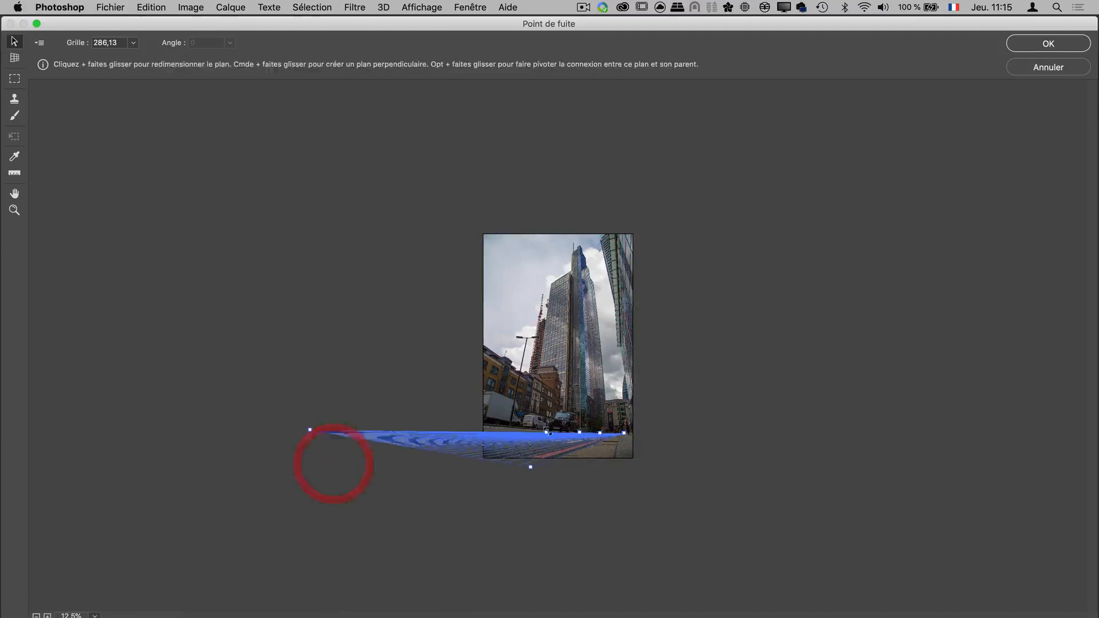
pyautogui.moveTo(546, 432); pyautogui.dragTo(550, 429)
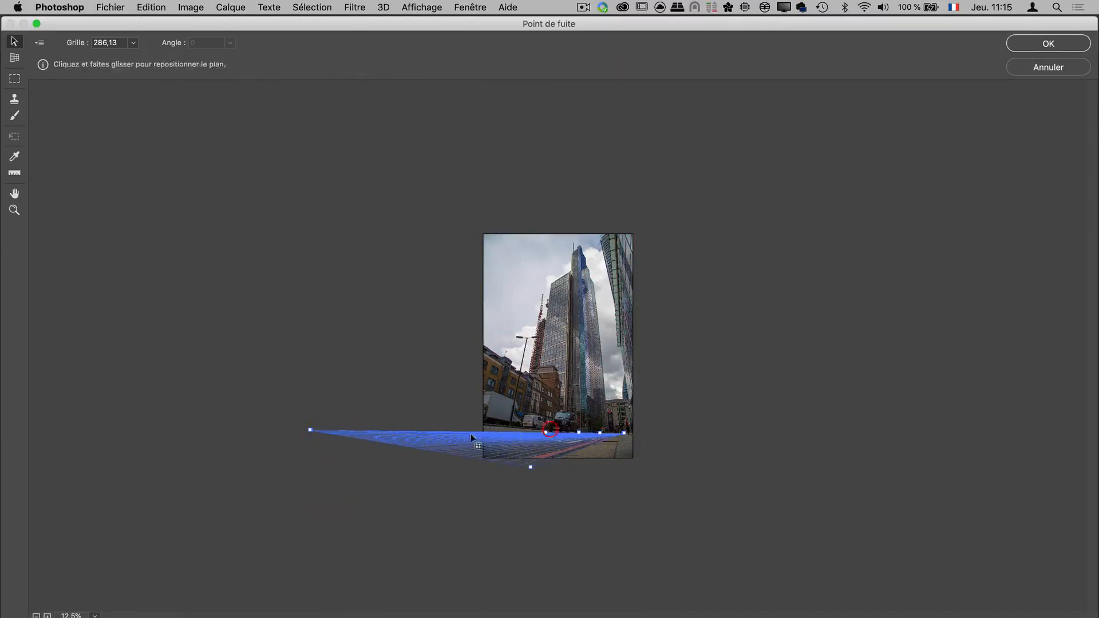
pyautogui.moveTo(310, 431)
pyautogui.mouseDown()
pyautogui.moveTo(314, 450)
pyautogui.moveTo(310, 429)
pyautogui.mouseUp()
pyautogui.moveTo(464, 489); pyautogui.dragTo(502, 463)
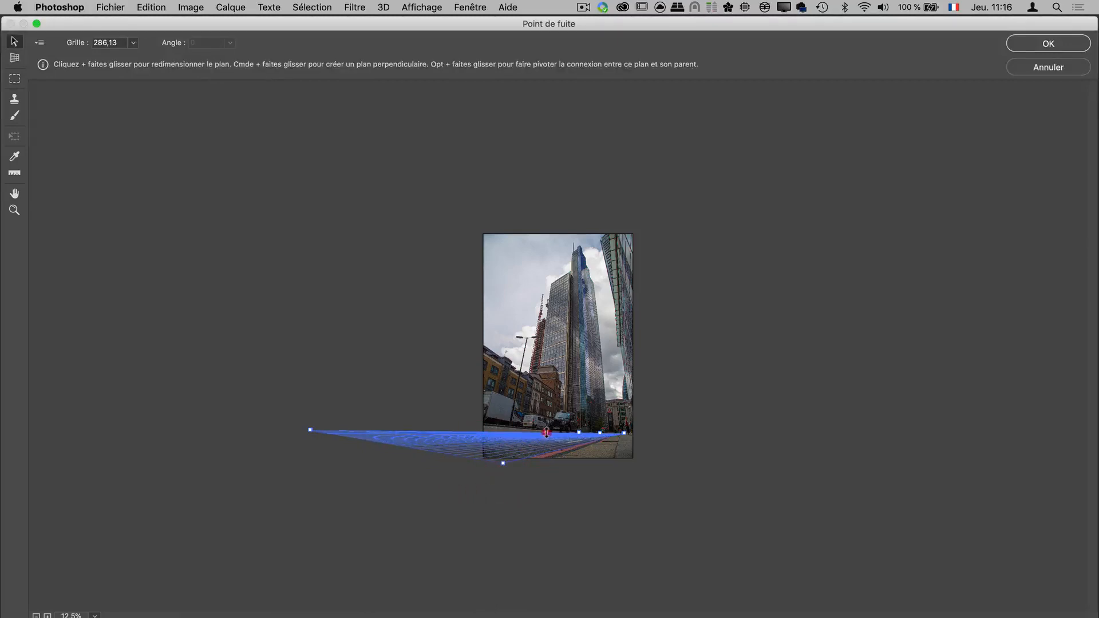
pyautogui.moveTo(560, 431); pyautogui.dragTo(548, 430)
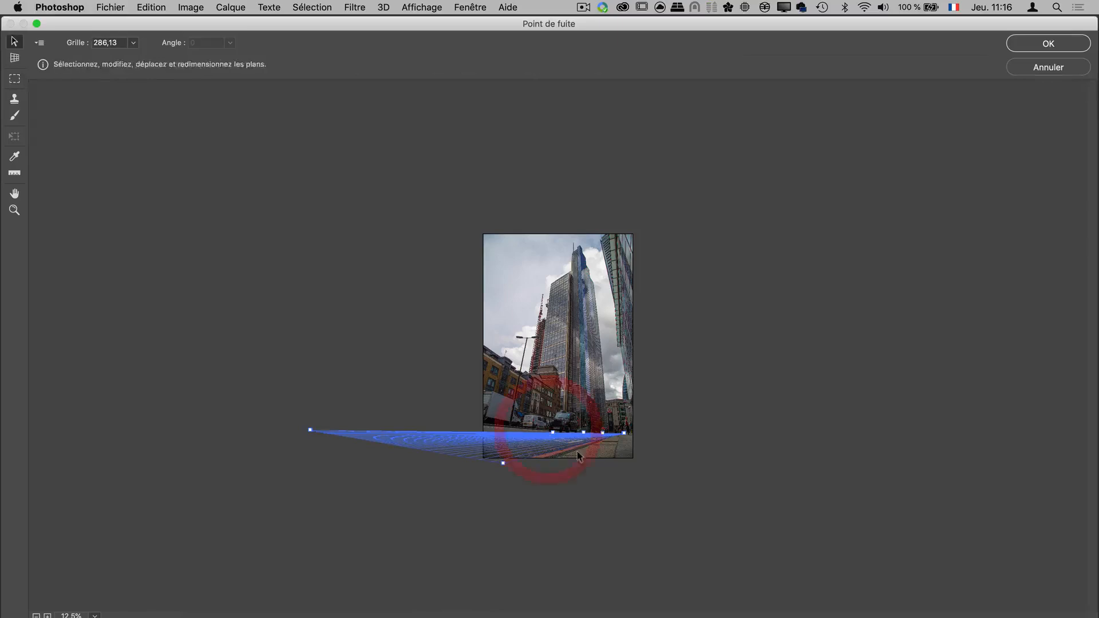
# Choose the Stamp tool at diameter 100 and sample bare asphalt left of the yellow markings to clone within the plane.
pyautogui.tripleClick(48, 615)
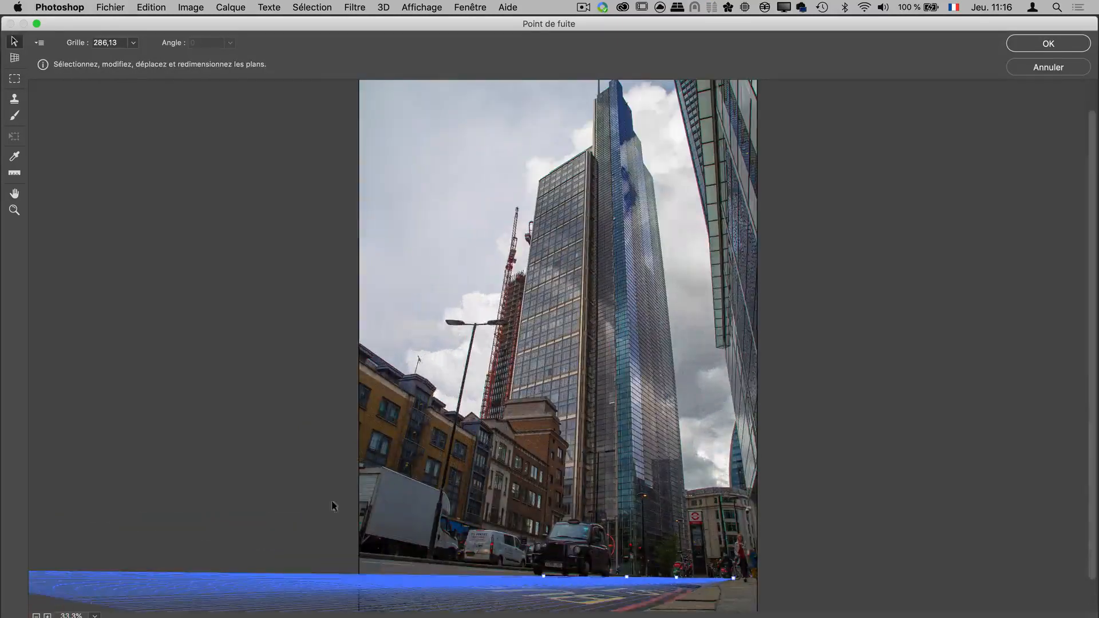
pyautogui.press('space')
pyautogui.moveTo(507, 444); pyautogui.dragTo(502, 286)
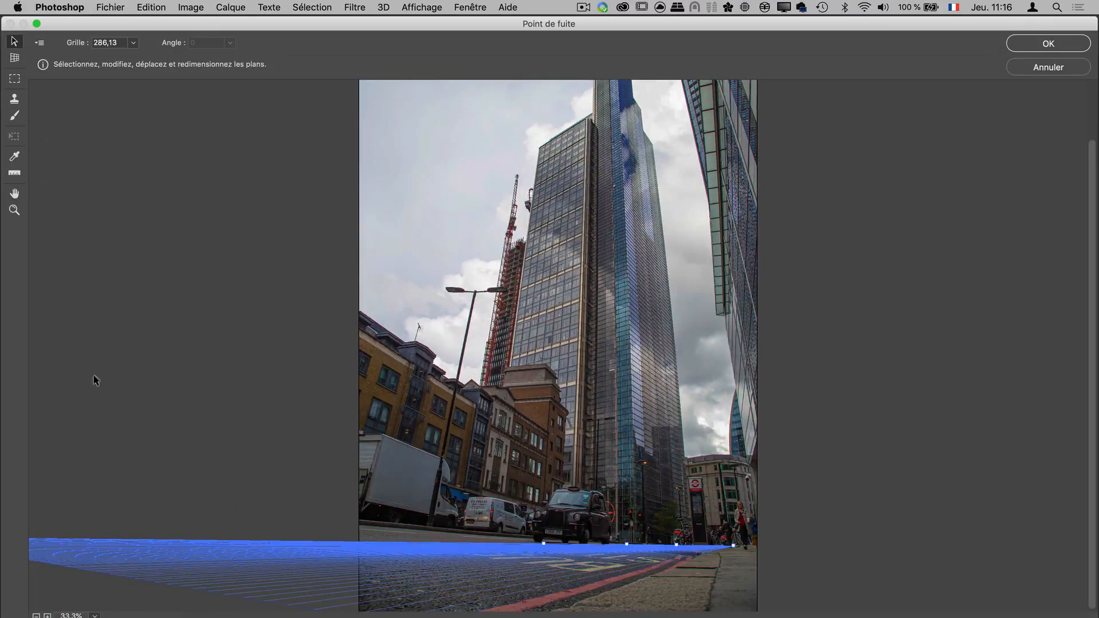
pyautogui.click(48, 617)
pyautogui.click(49, 617)
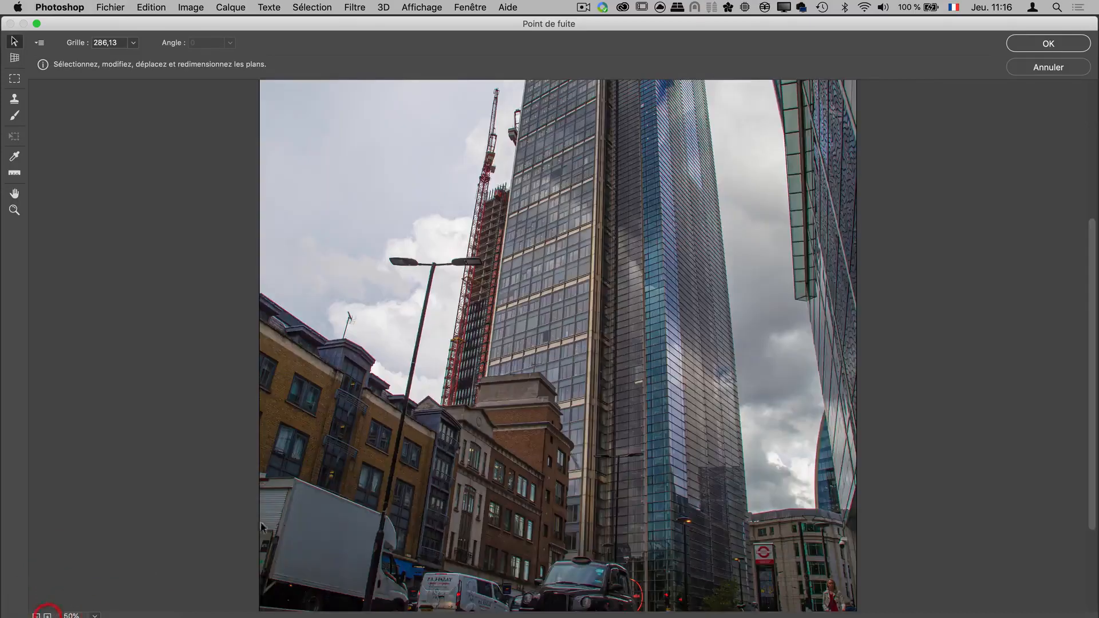
pyautogui.press('space')
pyautogui.moveTo(612, 420); pyautogui.dragTo(439, 147)
pyautogui.click(14, 98)
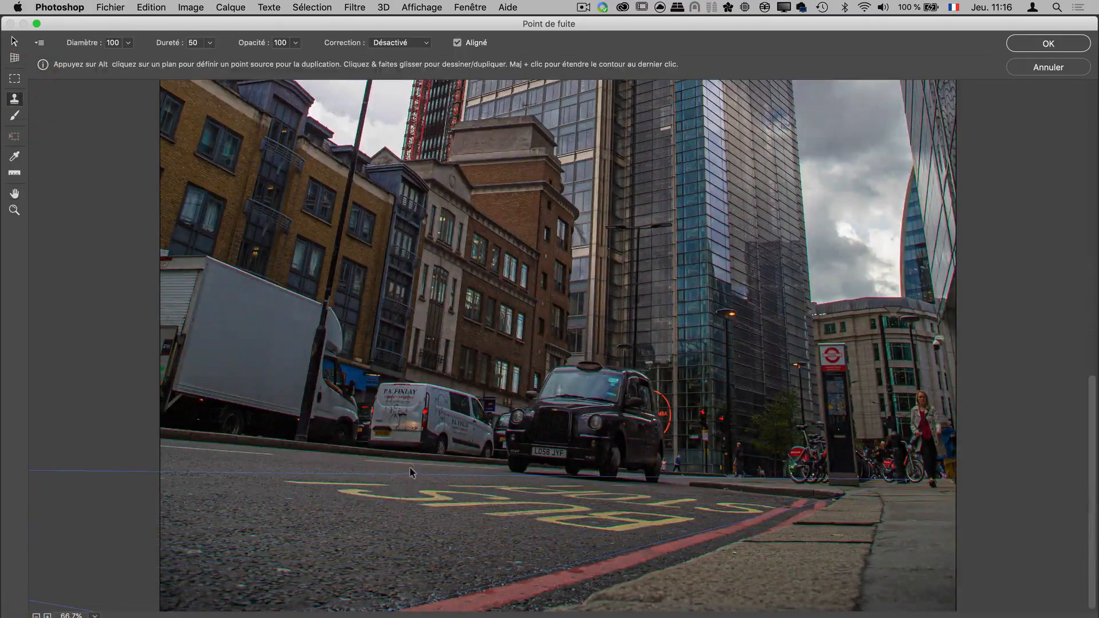
pyautogui.keyDown('alt'); pyautogui.click(285, 498); pyautogui.keyUp('alt')
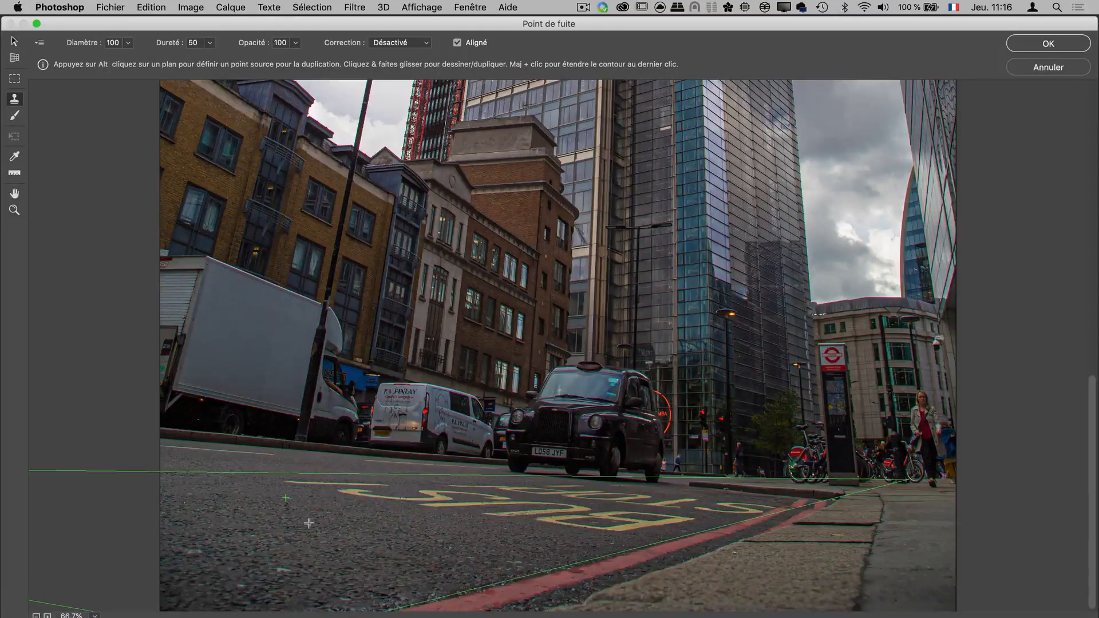
pyautogui.moveTo(275, 545)
pyautogui.mouseDown()
pyautogui.moveTo(236, 568)
pyautogui.moveTo(275, 560)
pyautogui.mouseUp()
# Sample nearby asphalt and clone it over the leftmost yellow line of the road lettering.
pyautogui.keyDown('alt'); pyautogui.click(261, 488); pyautogui.keyUp('alt')
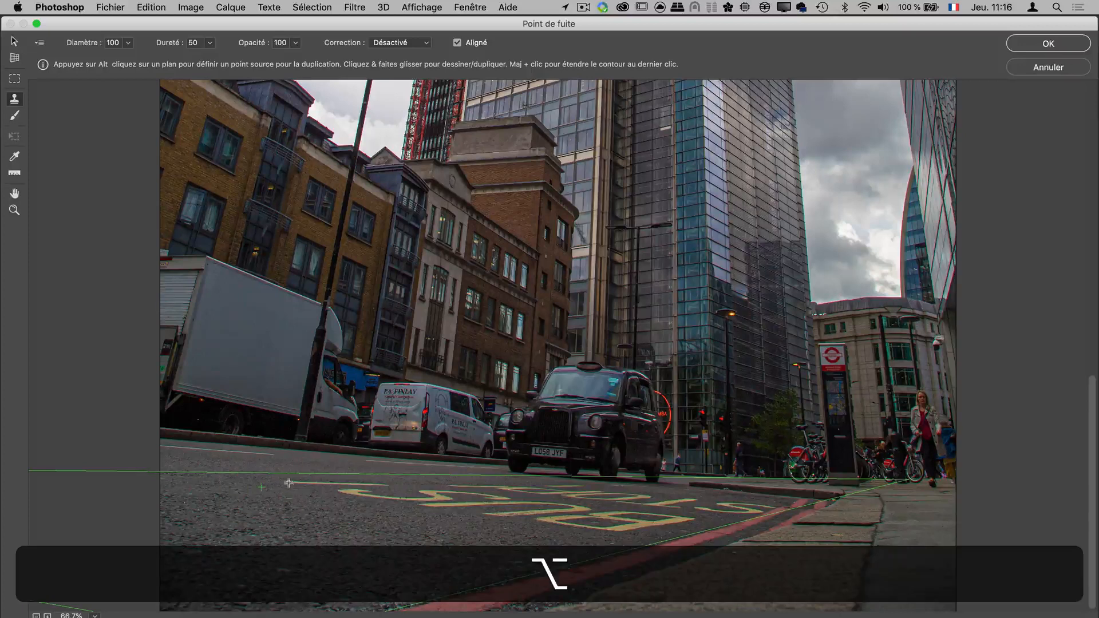
pyautogui.keyDown('alt'); pyautogui.click(248, 486); pyautogui.keyUp('alt')
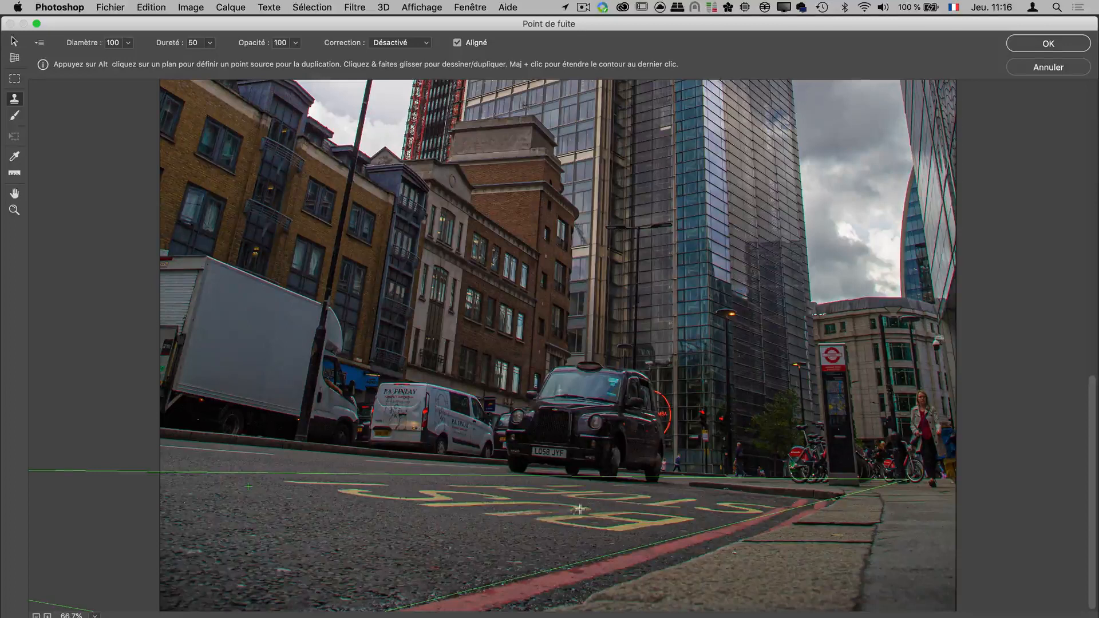
pyautogui.keyDown('alt'); pyautogui.click(278, 488); pyautogui.keyUp('alt')
pyautogui.keyDown('alt'); pyautogui.click(293, 482); pyautogui.keyUp('alt')
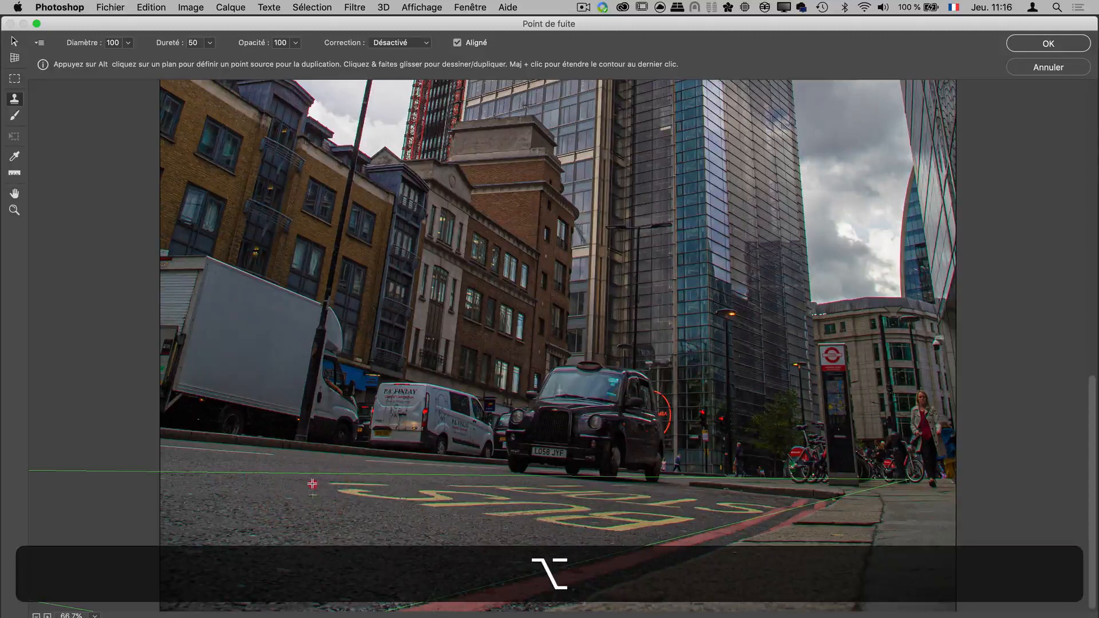
# Clone clean asphalt over the left end of the yellow letter beside the already cleared area.
pyautogui.keyDown('alt'); pyautogui.click(372, 493); pyautogui.keyUp('alt')
pyautogui.moveTo(384, 496)
pyautogui.mouseDown()
pyautogui.moveTo(327, 495)
pyautogui.moveTo(387, 498)
pyautogui.moveTo(342, 483)
pyautogui.mouseUp()
pyautogui.keyDown('alt'); pyautogui.click(348, 493); pyautogui.keyUp('alt')
pyautogui.keyDown('alt'); pyautogui.click(361, 497); pyautogui.keyUp('alt')
pyautogui.keyDown('alt'); pyautogui.click(347, 495); pyautogui.keyUp('alt')
pyautogui.keyDown('alt'); pyautogui.click(351, 488); pyautogui.keyUp('alt')
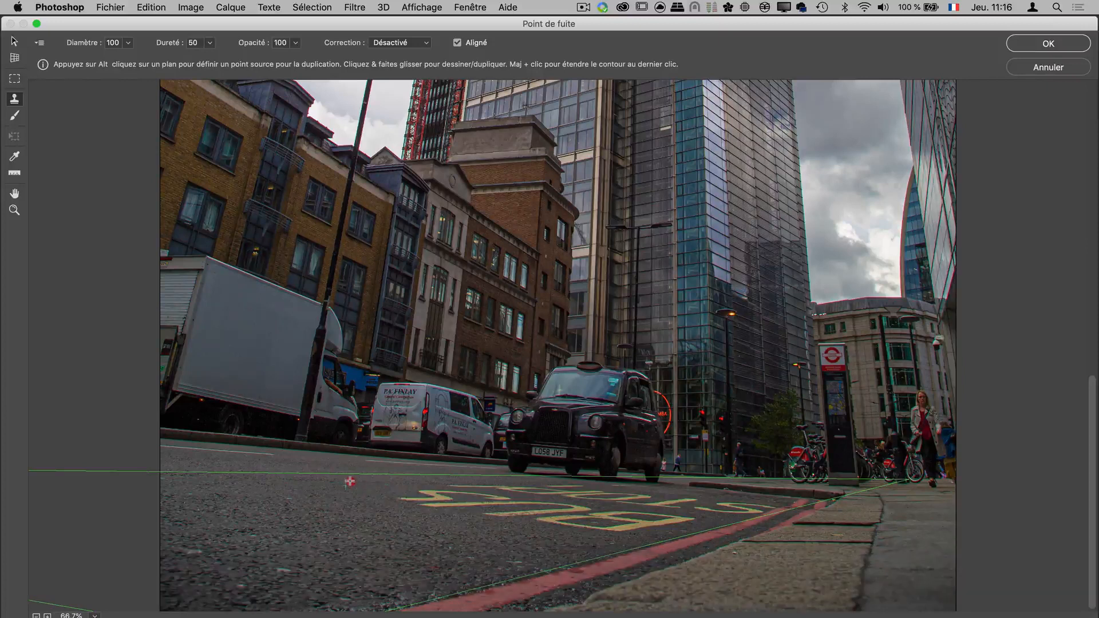
# Continue cloning asphalt over the middle of the yellow lettering in front of the taxi.
pyautogui.keyDown('alt'); pyautogui.click(372, 492); pyautogui.keyUp('alt')
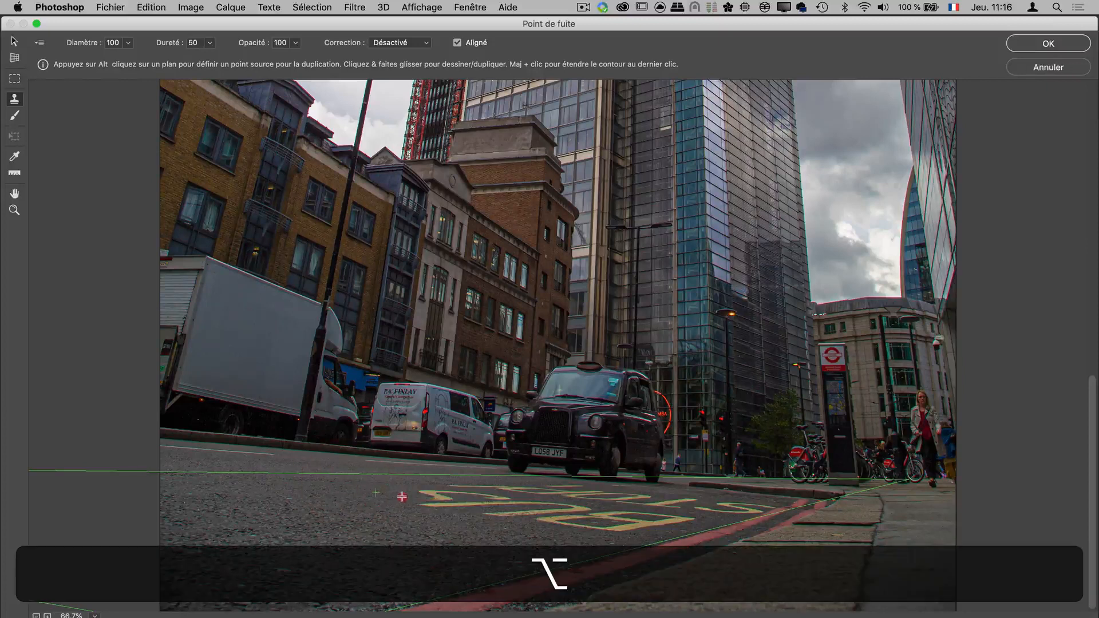
pyautogui.moveTo(434, 498)
pyautogui.mouseDown()
pyautogui.moveTo(373, 493)
pyautogui.moveTo(448, 493)
pyautogui.mouseUp()
pyautogui.keyDown('alt'); pyautogui.click(377, 493); pyautogui.keyUp('alt')
pyautogui.keyDown('alt'); pyautogui.click(477, 520); pyautogui.keyUp('alt')
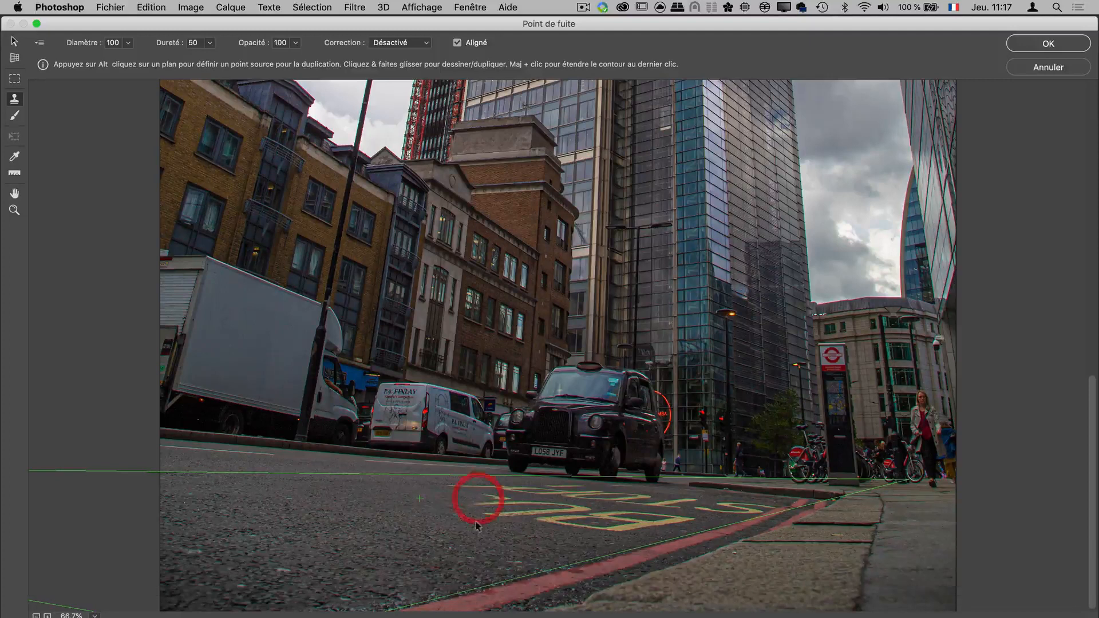
# Resample the asphalt and clone it over the left ends of the lower yellow letter strokes.
pyautogui.keyDown('alt'); pyautogui.click(496, 515); pyautogui.keyUp('alt')
pyautogui.keyDown('alt'); pyautogui.click(514, 516); pyautogui.keyUp('alt')
pyautogui.moveTo(554, 524); pyautogui.dragTo(432, 490)
pyautogui.keyDown('alt'); pyautogui.click(532, 523); pyautogui.keyUp('alt')
pyautogui.keyDown('alt'); pyautogui.click(485, 508); pyautogui.keyUp('alt')
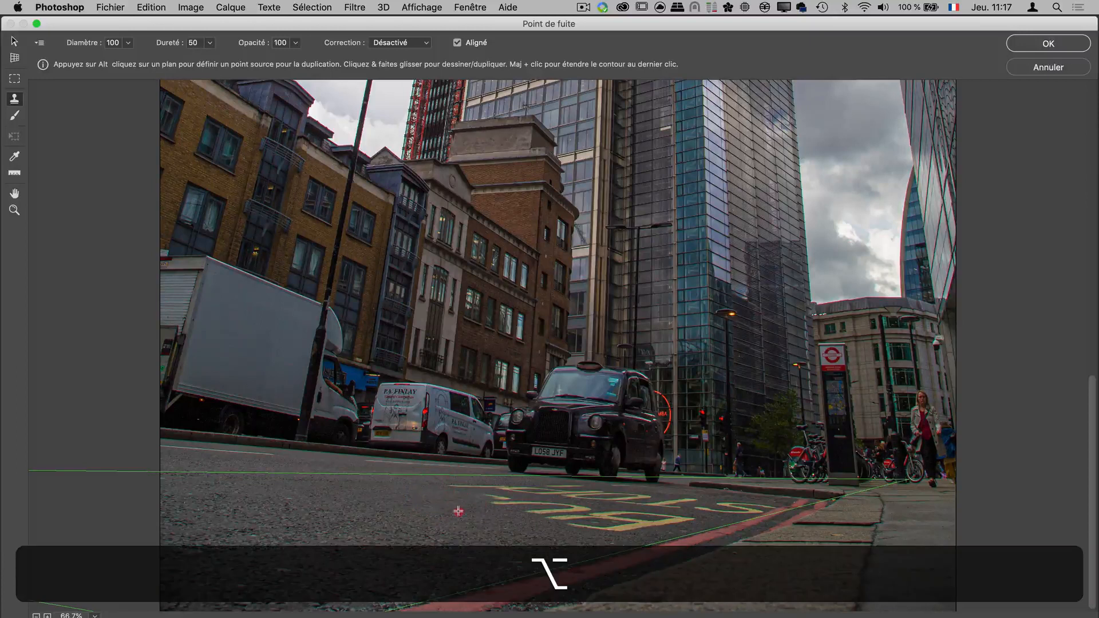
pyautogui.keyDown('alt'); pyautogui.click(540, 515); pyautogui.keyUp('alt')
pyautogui.click(530, 509)
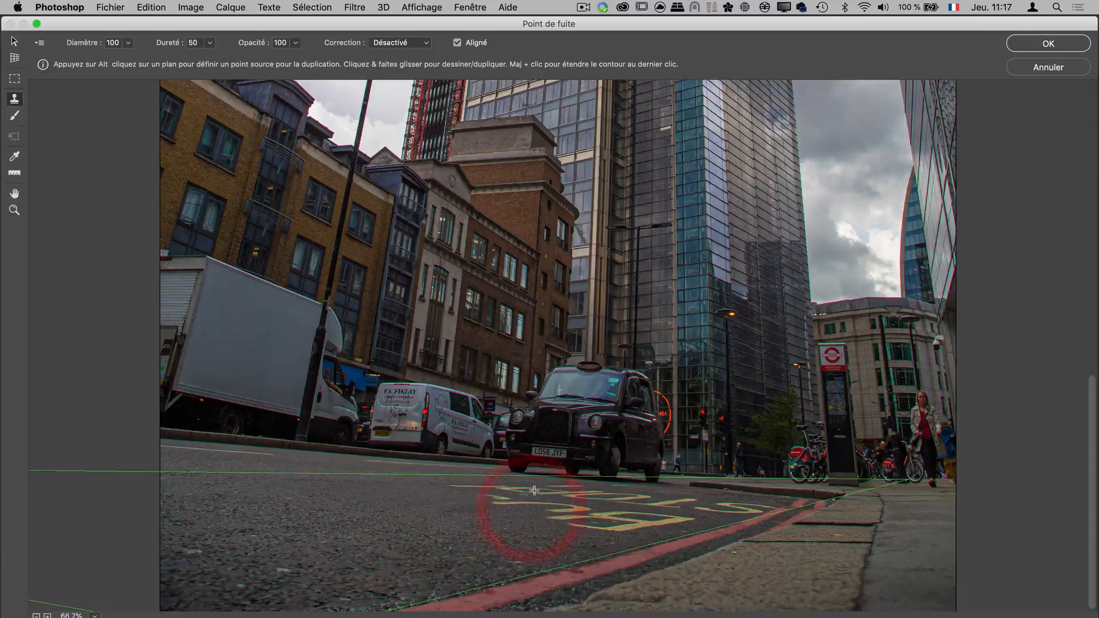
# Clone asphalt over the left end of the thin upper yellow line, and resample the bare road.
pyautogui.keyDown('alt'); pyautogui.click(445, 491); pyautogui.keyUp('alt')
pyautogui.moveTo(464, 486); pyautogui.dragTo(448, 486)
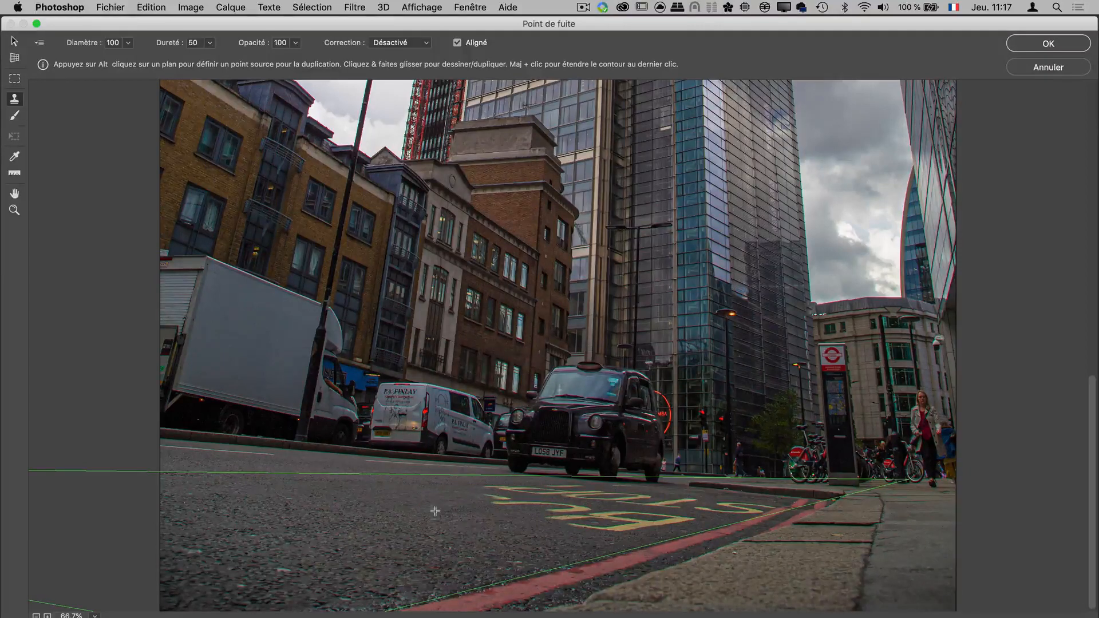
pyautogui.press('alt')
pyautogui.keyDown('alt'); pyautogui.click(421, 496); pyautogui.keyUp('alt')
pyautogui.moveTo(534, 498); pyautogui.dragTo(902, 103)
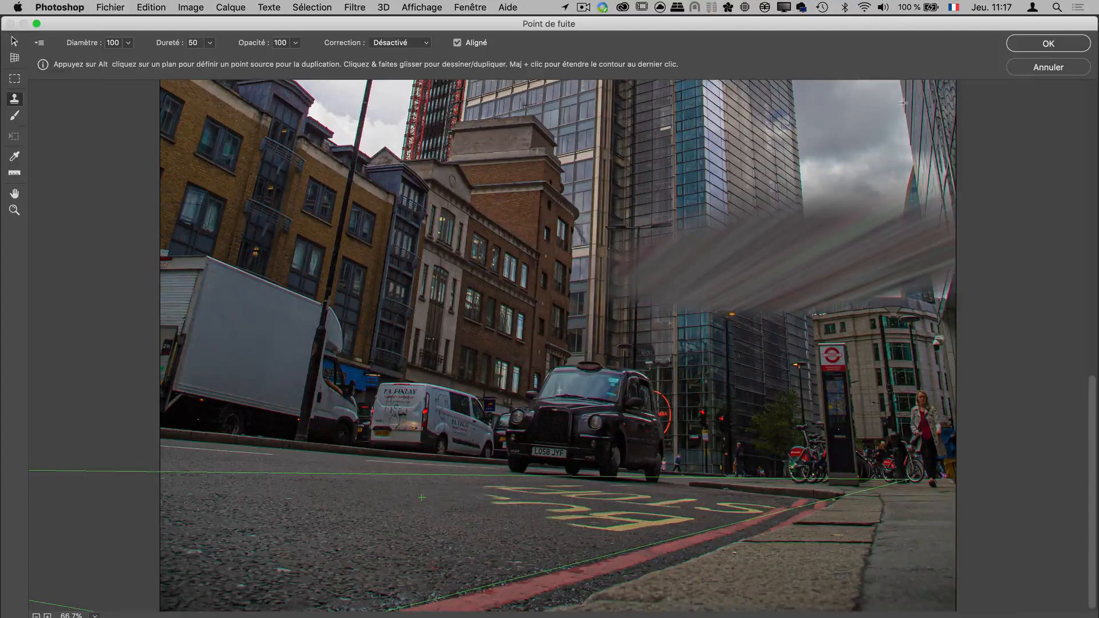
# Apply the Vanishing Point retouching to the background layer, and undo it.
pyautogui.click(1044, 45)
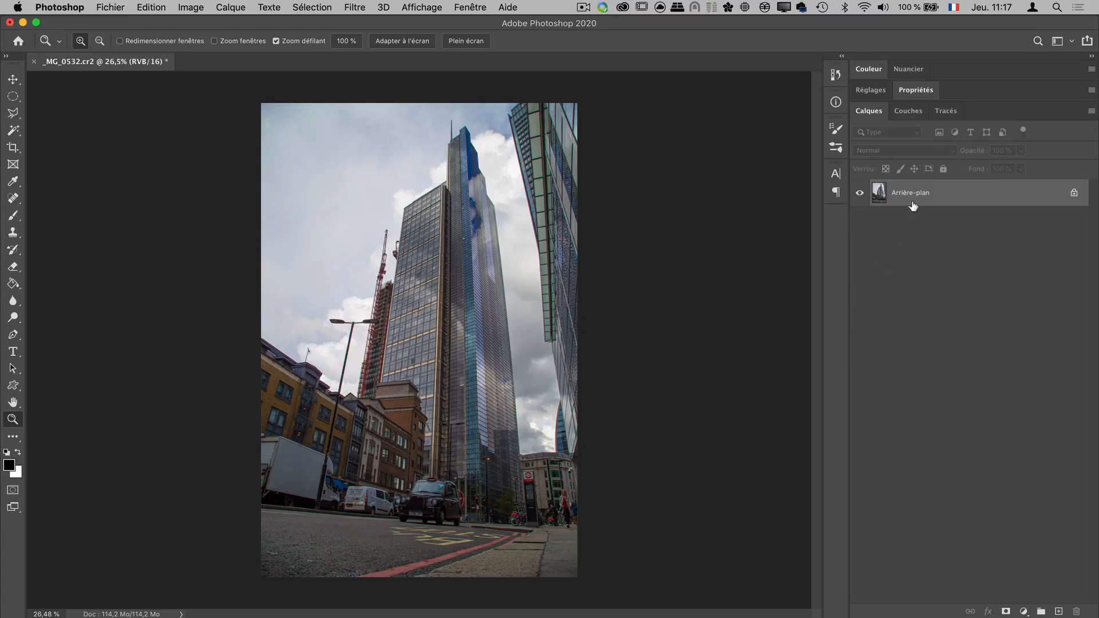
pyautogui.press('super+z')
# Add an empty layer above the background and open the Vanishing Point filter on it.
pyautogui.click(1058, 612)
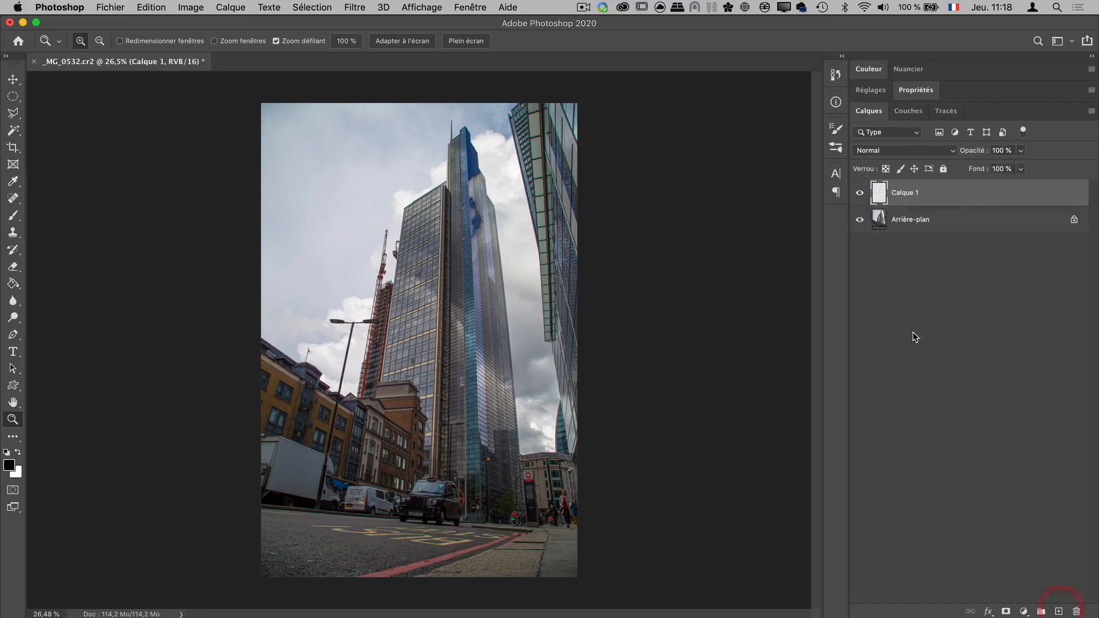
pyautogui.click(360, 8)
pyautogui.click(387, 126)
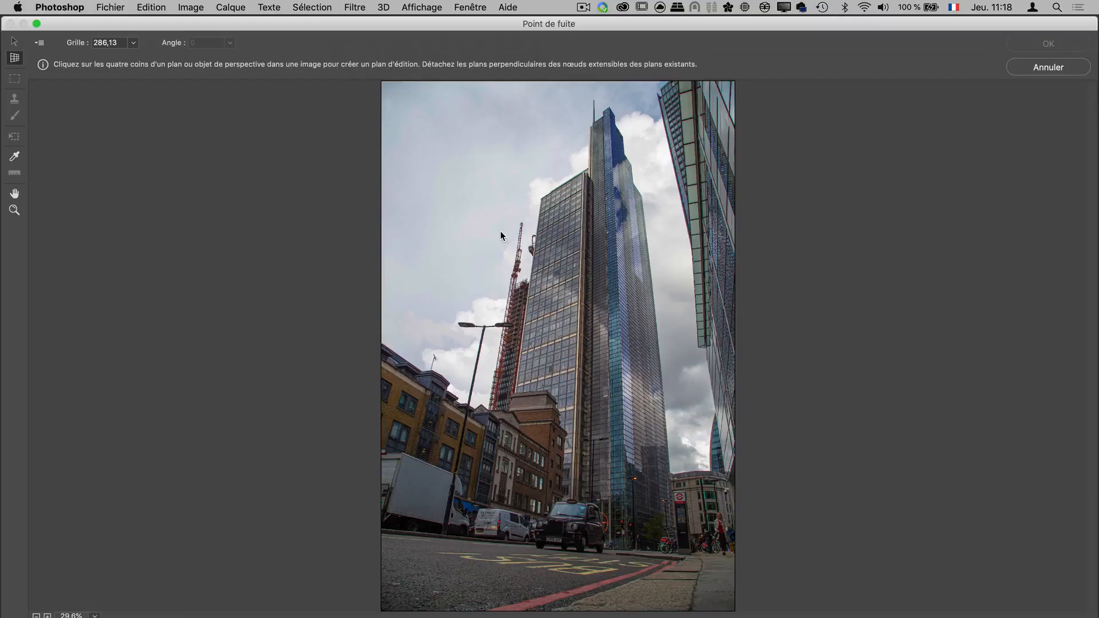
pyautogui.click(15, 58)
pyautogui.moveTo(87, 26); pyautogui.dragTo(86, 26)
pyautogui.click(15, 42)
pyautogui.click(544, 568)
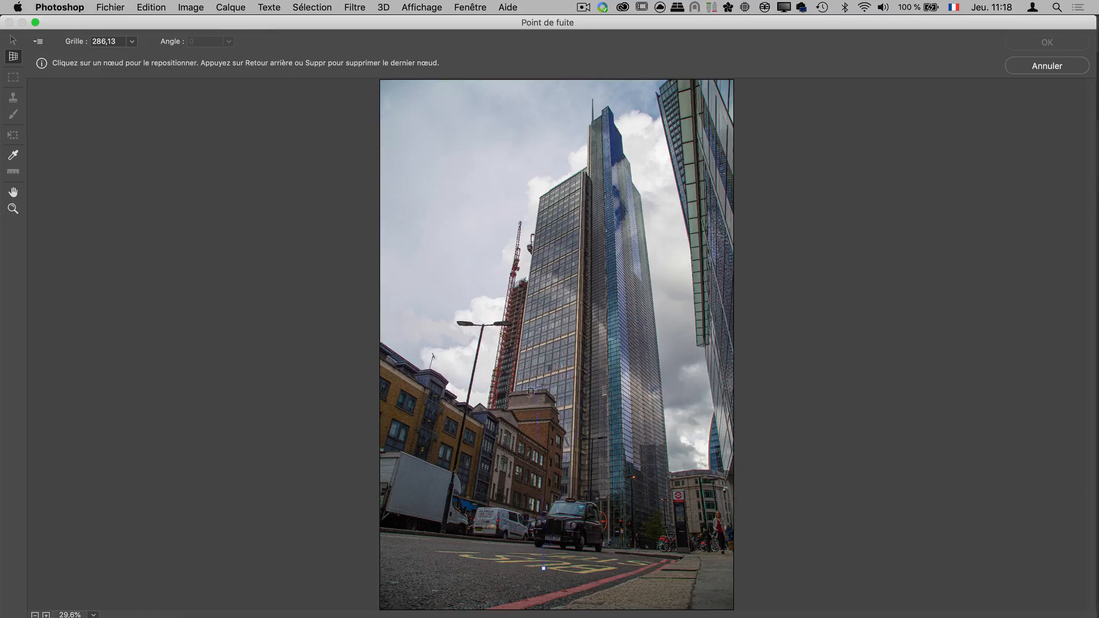
pyautogui.click(468, 546)
pyautogui.click(545, 568)
# Draw a four-corner perspective plane over the road, extending beyond the photo's left and lower edges, and pull its outer corners inward.
pyautogui.click(35, 614)
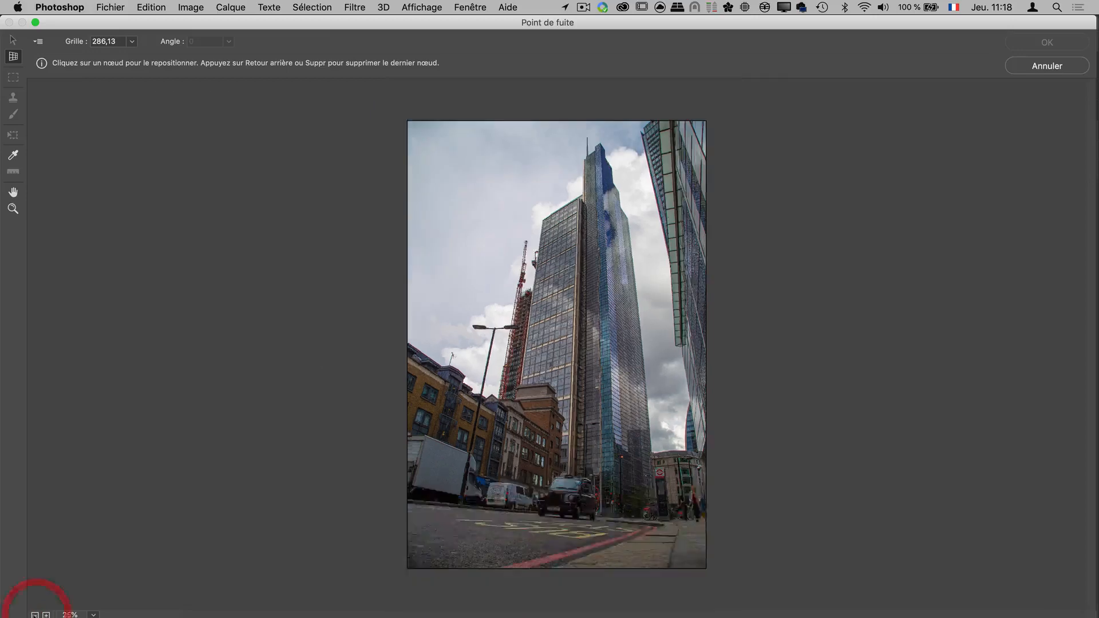
pyautogui.click(35, 614)
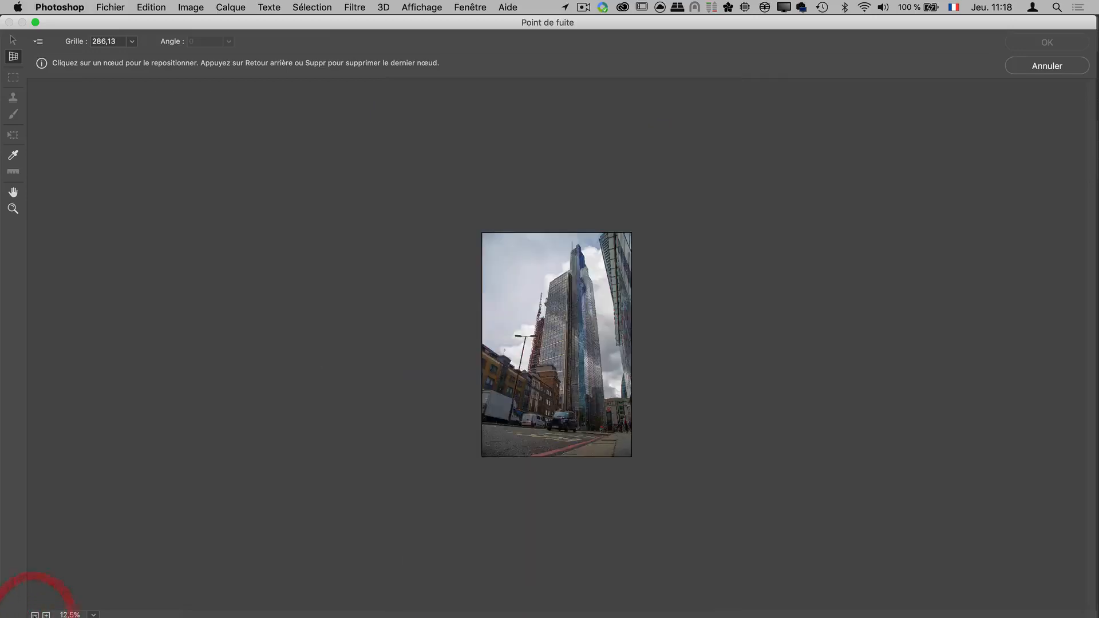
pyautogui.click(578, 428)
pyautogui.click(620, 430)
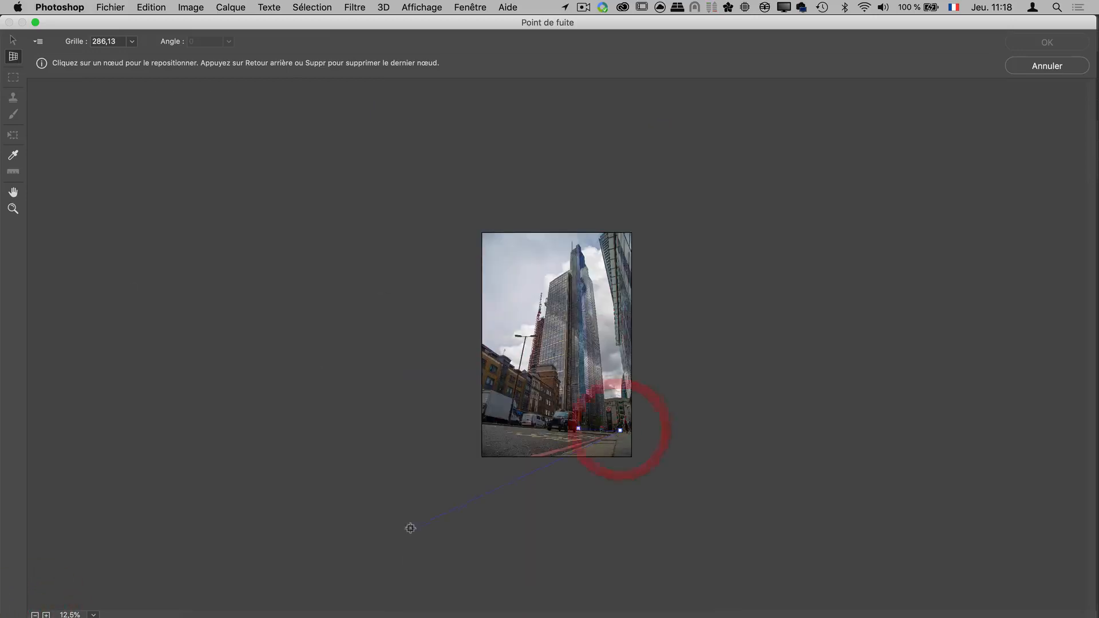
pyautogui.click(412, 524)
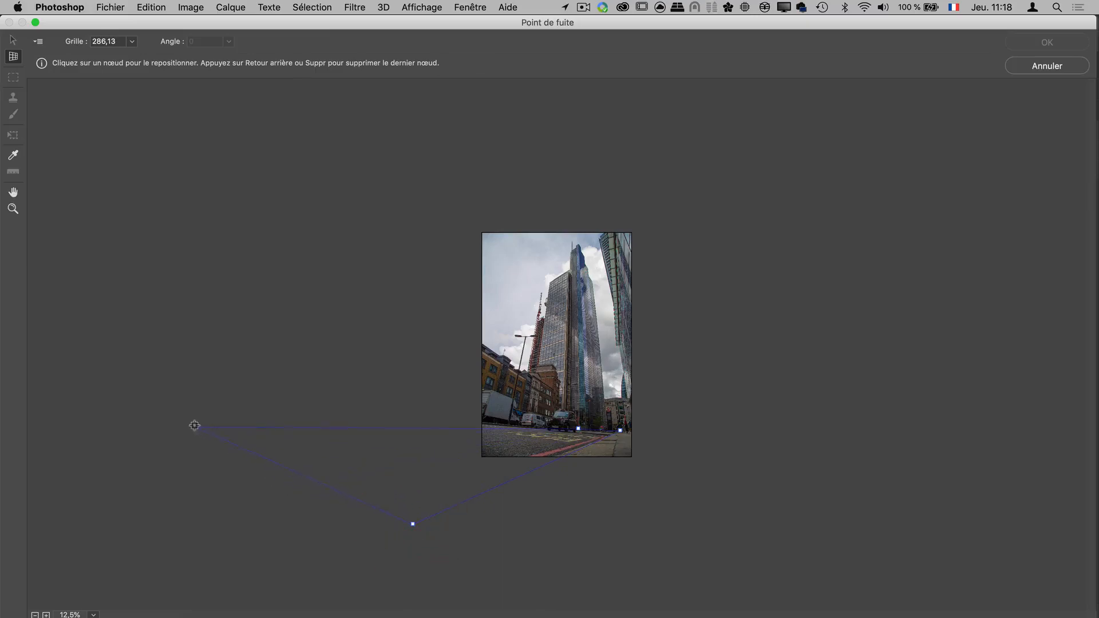
pyautogui.click(195, 425)
pyautogui.moveTo(413, 524); pyautogui.dragTo(485, 486)
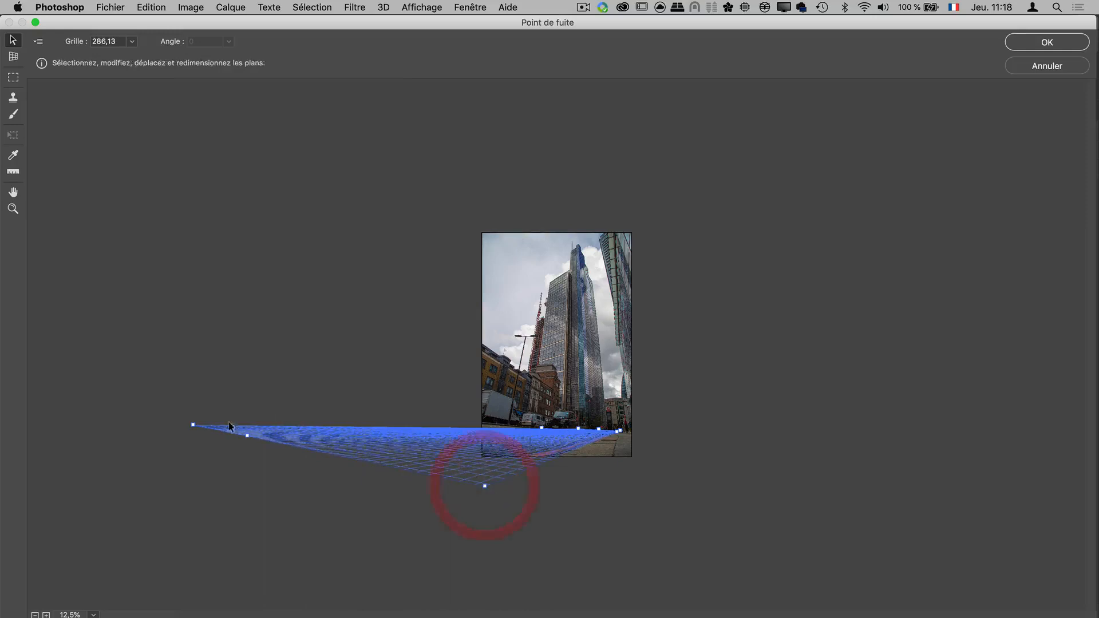
pyautogui.moveTo(290, 444); pyautogui.dragTo(389, 452)
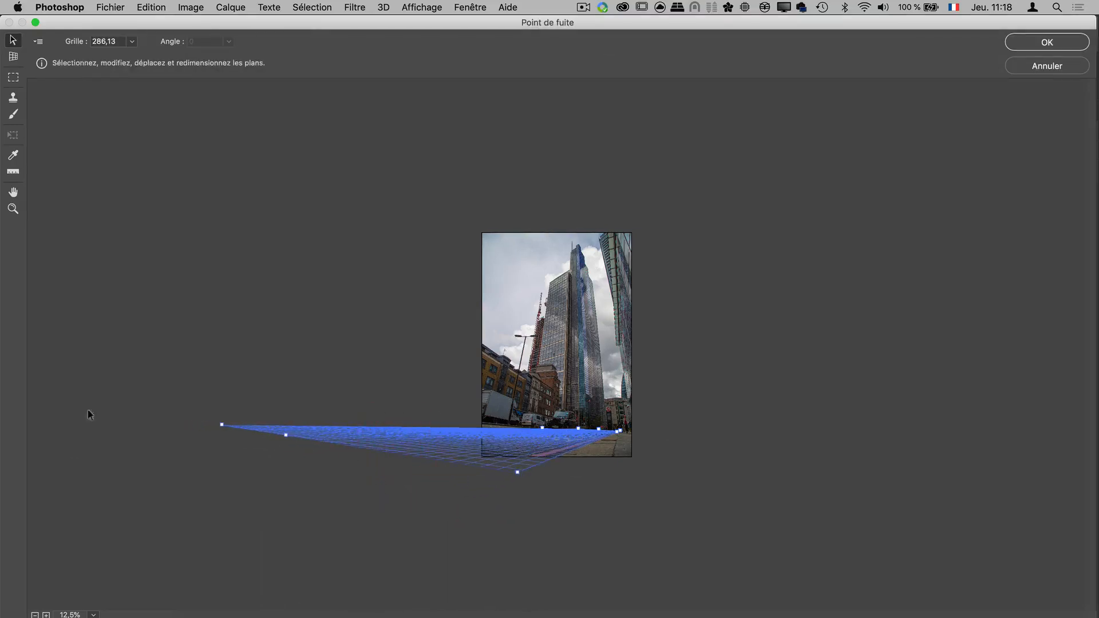
# Activate the Stamp tool over the road markings and look through its healing options.
pyautogui.click(46, 614)
pyautogui.click(47, 614)
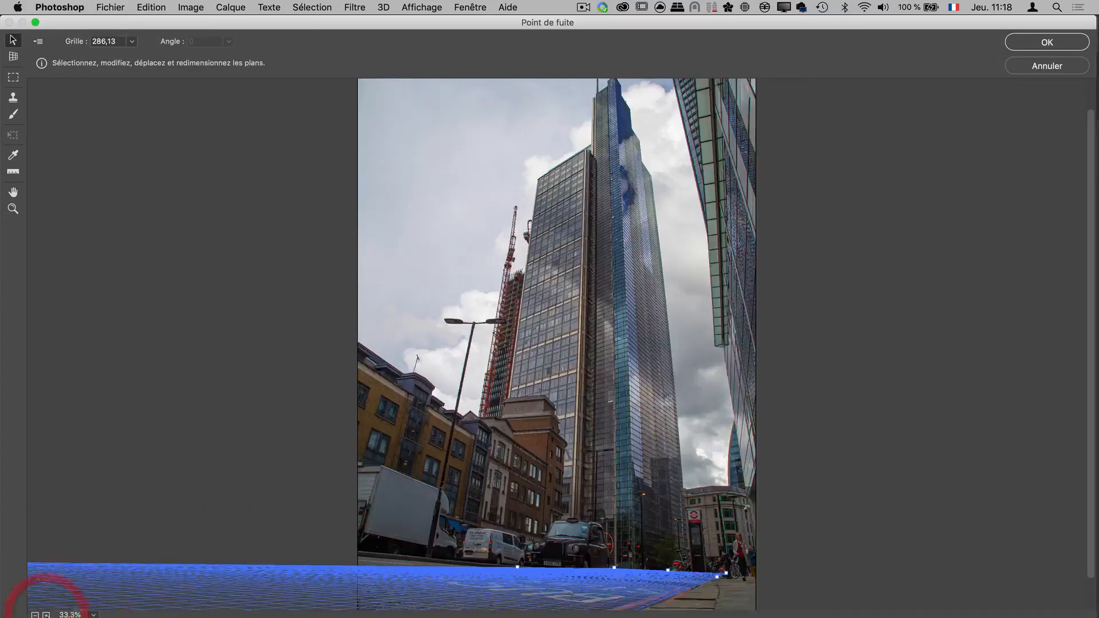
pyautogui.click(46, 614)
pyautogui.click(13, 99)
pyautogui.press('space')
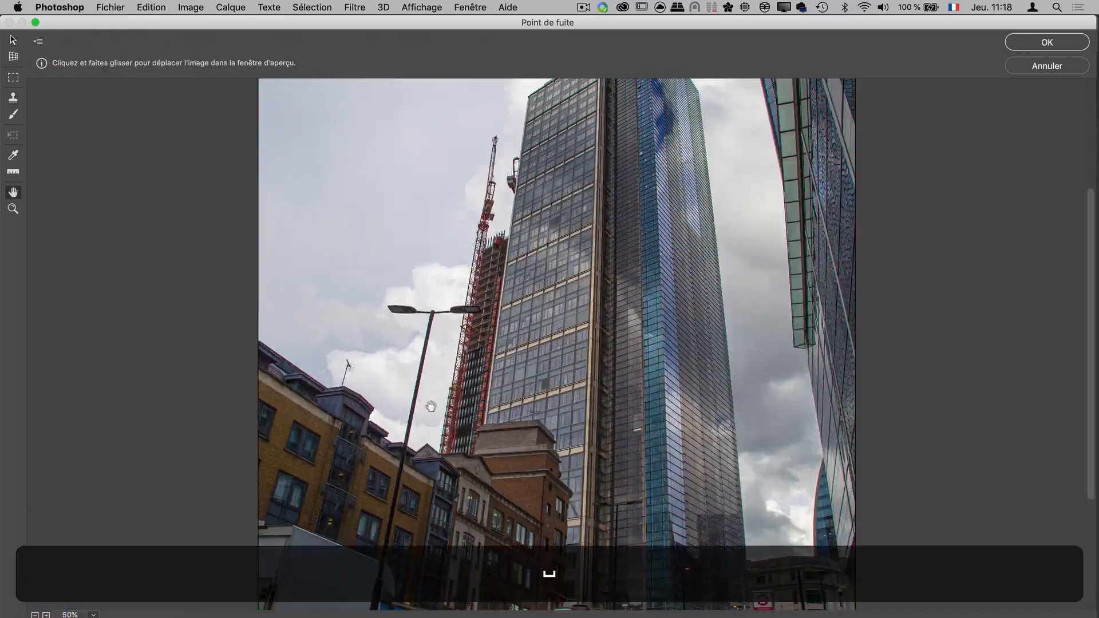
pyautogui.moveTo(447, 422); pyautogui.dragTo(464, 230)
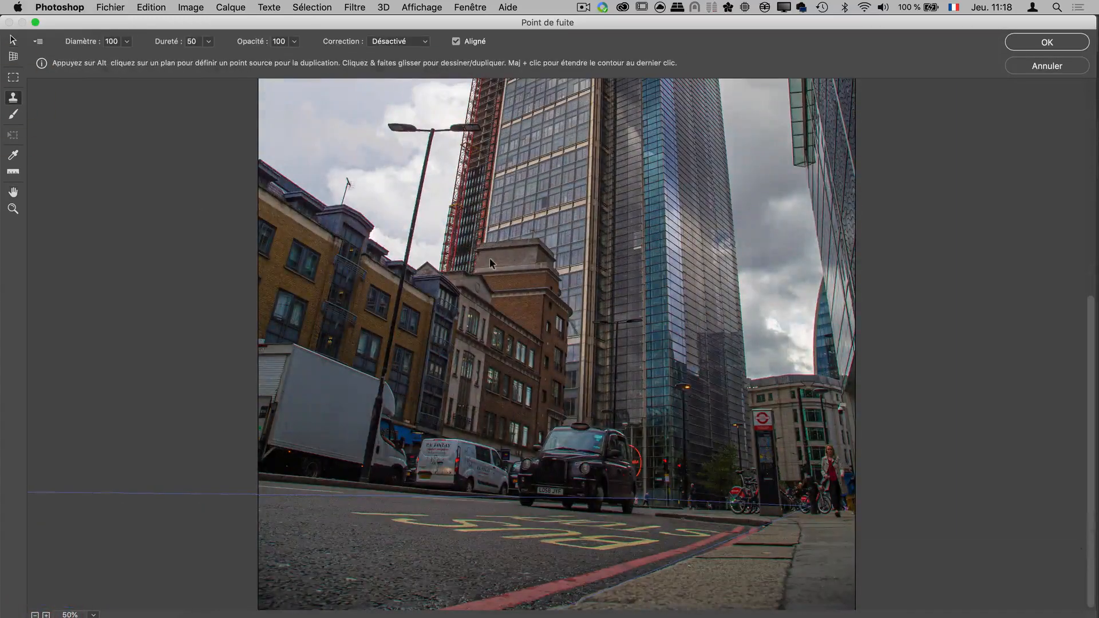
pyautogui.click(423, 41)
pyautogui.click(432, 41)
# Pull the right end of the road plane's far edge slightly down and inward along the pavement.
pyautogui.click(13, 40)
pyautogui.click(651, 502)
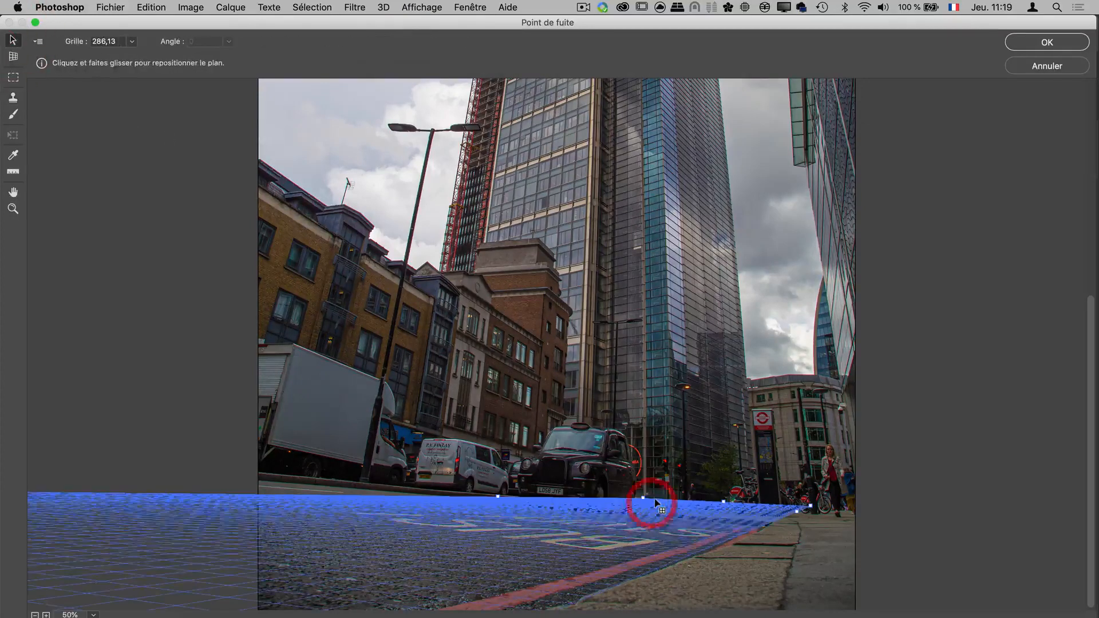
pyautogui.moveTo(717, 508); pyautogui.dragTo(696, 518)
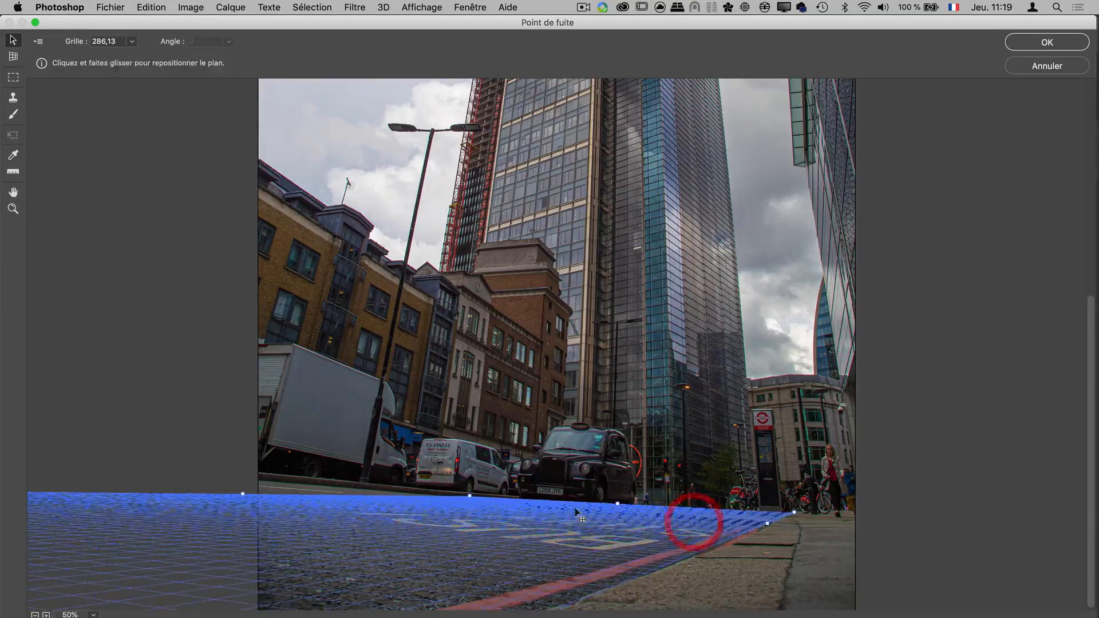
# Try to shift a node on the road plane's far edge, and undo the adjustment.
pyautogui.moveTo(469, 496); pyautogui.dragTo(661, 508)
pyautogui.press('super+z')
pyautogui.press('super+z')
pyautogui.click(661, 509)
# Raise the left part of the plane's far edge to the opposite kerb and stretch its outer left corner farther out.
pyautogui.moveTo(243, 493)
pyautogui.mouseDown()
pyautogui.moveTo(218, 477)
pyautogui.moveTo(238, 484)
pyautogui.mouseUp()
pyautogui.press('super+z')
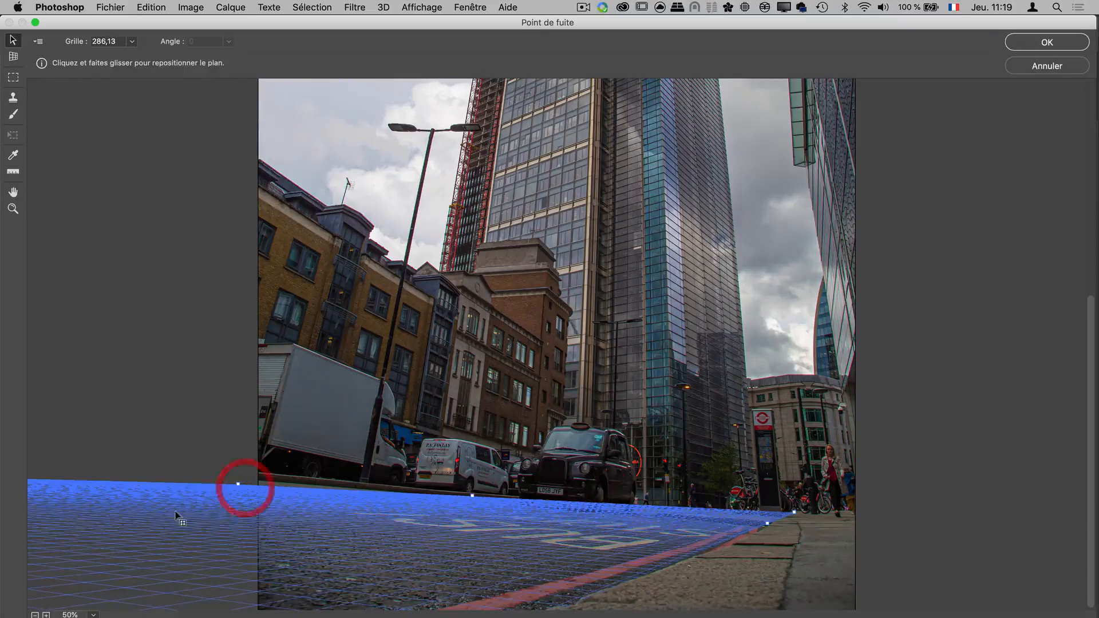
pyautogui.press('space')
pyautogui.moveTo(76, 507); pyautogui.dragTo(284, 459)
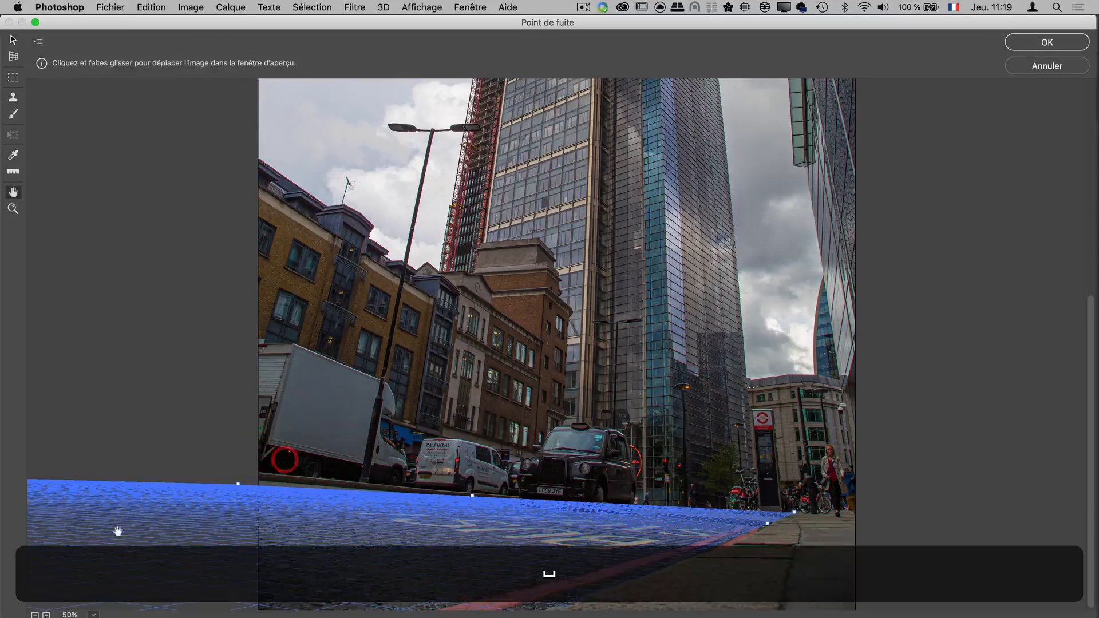
pyautogui.moveTo(117, 530); pyautogui.dragTo(345, 457)
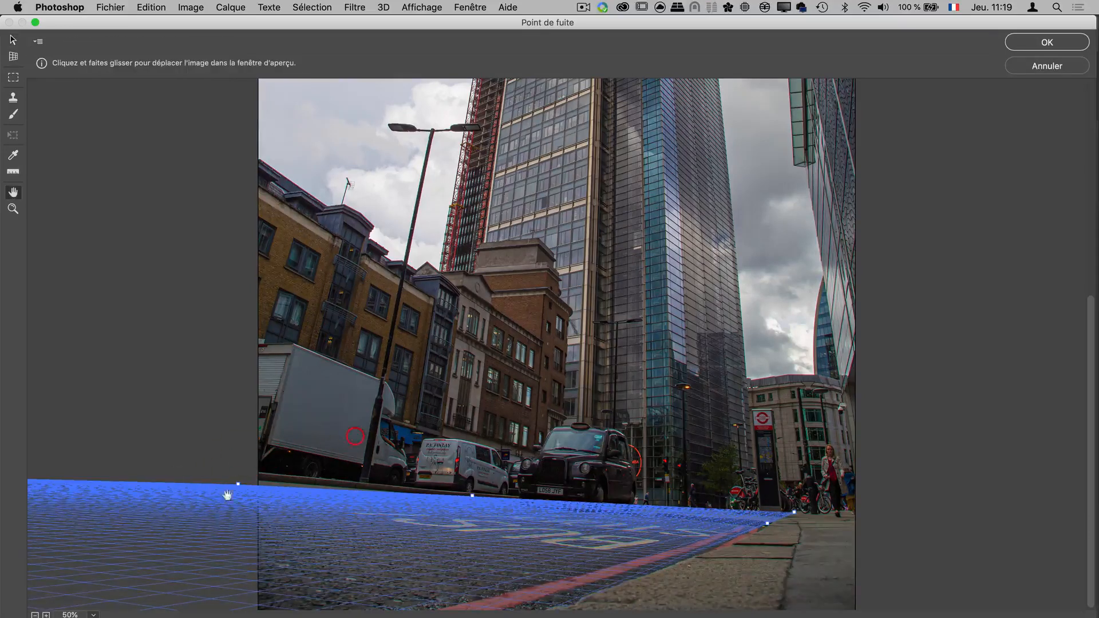
pyautogui.click(34, 614)
pyautogui.click(34, 614)
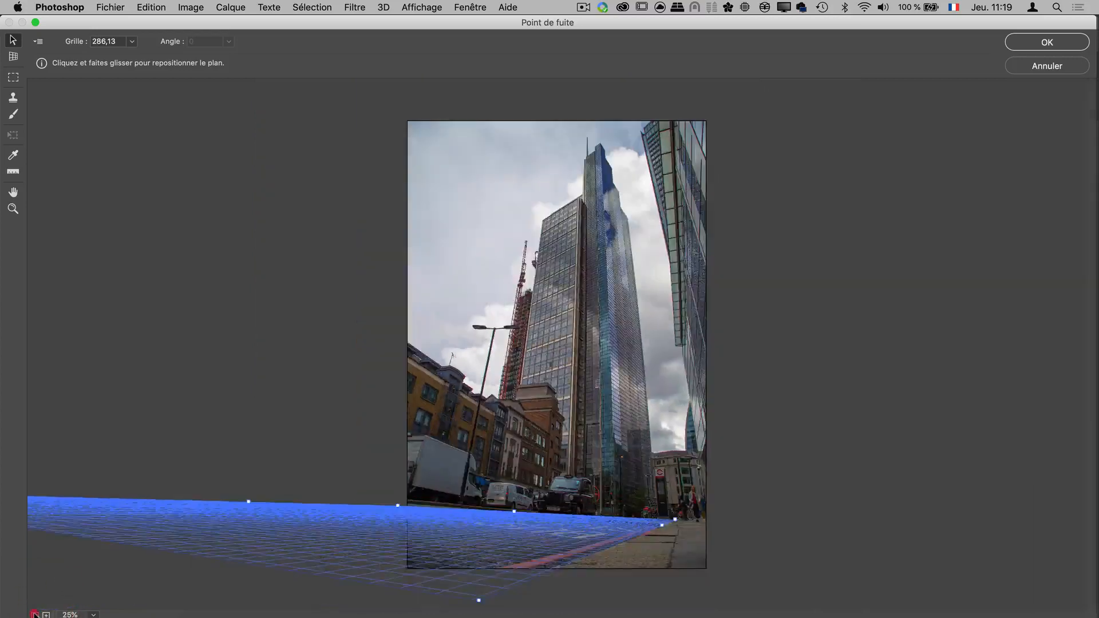
pyautogui.click(35, 614)
pyautogui.moveTo(174, 417); pyautogui.dragTo(50, 400)
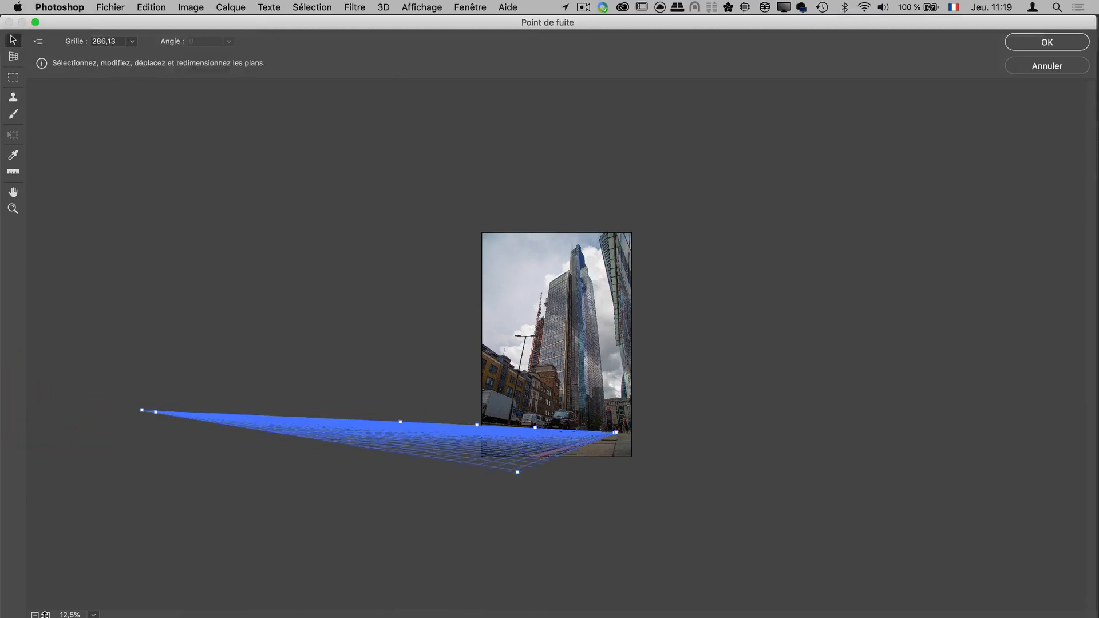
# Sample the bare asphalt with the Stamp tool and clone it over the left end of the lower yellow letter stroke.
pyautogui.click(8, 207)
pyautogui.click(584, 459)
pyautogui.click(14, 98)
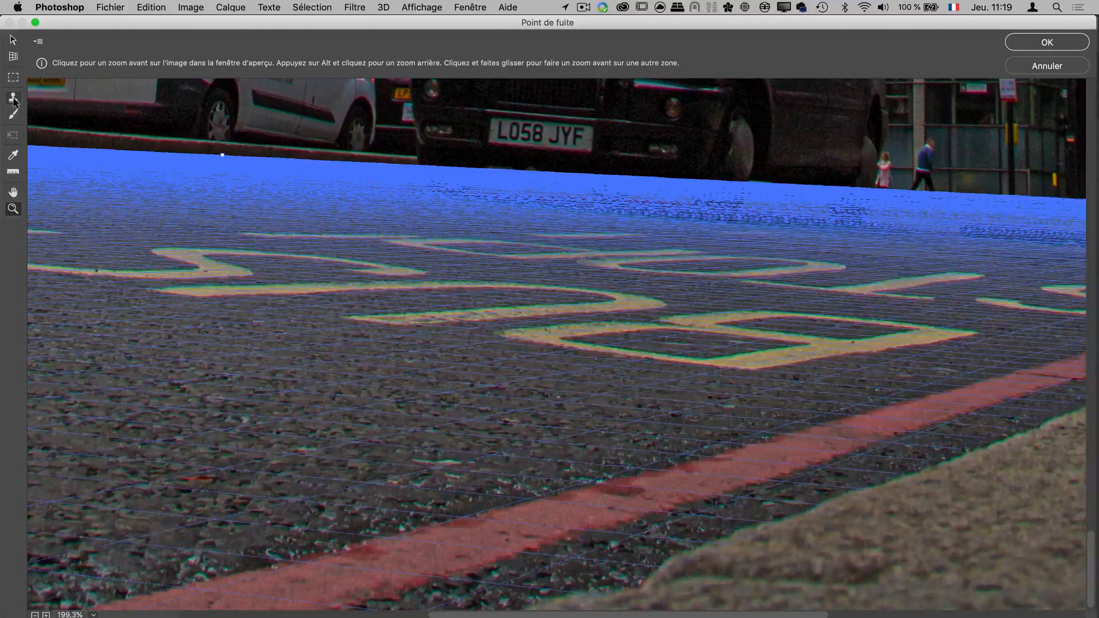
pyautogui.keyDown('alt'); pyautogui.click(394, 349); pyautogui.keyUp('alt')
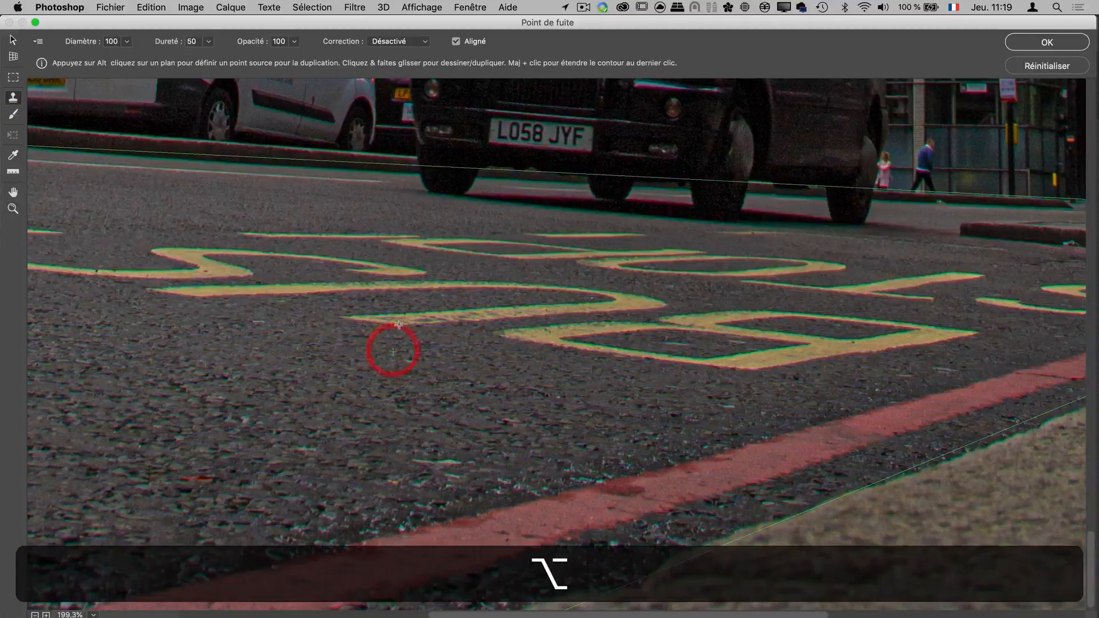
pyautogui.click(418, 314)
# Turn the Stamp's healing on, sample bare asphalt and clone it over the left end of the next yellow stroke above.
pyautogui.click(415, 41)
pyautogui.click(387, 61)
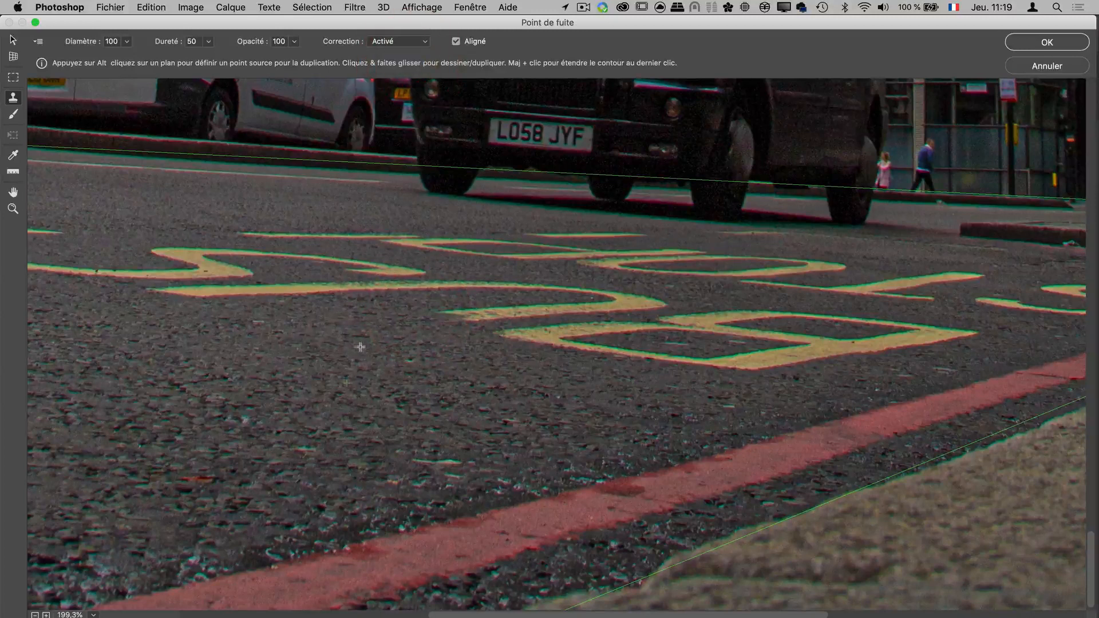
pyautogui.press('alt')
pyautogui.keyDown('alt'); pyautogui.click(259, 318); pyautogui.keyUp('alt')
pyautogui.moveTo(205, 292)
pyautogui.mouseDown()
pyautogui.moveTo(257, 290)
pyautogui.moveTo(246, 313)
pyautogui.moveTo(207, 293)
pyautogui.moveTo(315, 318)
pyautogui.moveTo(273, 295)
pyautogui.moveTo(307, 287)
pyautogui.moveTo(204, 284)
pyautogui.moveTo(242, 304)
pyautogui.mouseUp()
pyautogui.keyDown('alt'); pyautogui.click(314, 314); pyautogui.keyUp('alt')
# Clone asphalt with healing on over the thin yellow line at the far left of the lettering.
pyautogui.press('space')
pyautogui.moveTo(194, 251); pyautogui.dragTo(475, 268)
pyautogui.keyDown('alt'); pyautogui.click(344, 226); pyautogui.keyUp('alt')
pyautogui.moveTo(338, 249); pyautogui.dragTo(189, 243)
pyautogui.press('space')
pyautogui.moveTo(301, 240)
pyautogui.mouseDown()
pyautogui.moveTo(503, 243)
pyautogui.moveTo(250, 243)
pyautogui.moveTo(335, 243)
pyautogui.moveTo(314, 248)
pyautogui.mouseUp()
pyautogui.keyDown('alt'); pyautogui.click(351, 246); pyautogui.keyUp('alt')
pyautogui.keyDown('alt'); pyautogui.click(261, 253); pyautogui.keyUp('alt')
# Resample nearby asphalt and clone it over the left tail of the yellow S.
pyautogui.keyDown('alt'); pyautogui.click(341, 274); pyautogui.keyUp('alt')
pyautogui.keyDown('alt'); pyautogui.click(238, 228); pyautogui.keyUp('alt')
pyautogui.keyDown('alt'); pyautogui.click(439, 317); pyautogui.keyUp('alt')
pyautogui.moveTo(401, 270)
pyautogui.mouseDown()
pyautogui.moveTo(430, 274)
pyautogui.moveTo(443, 263)
pyautogui.moveTo(462, 289)
pyautogui.moveTo(472, 276)
pyautogui.moveTo(530, 285)
pyautogui.mouseUp()
pyautogui.press('alt')
pyautogui.keyDown('alt'); pyautogui.click(523, 310); pyautogui.keyUp('alt')
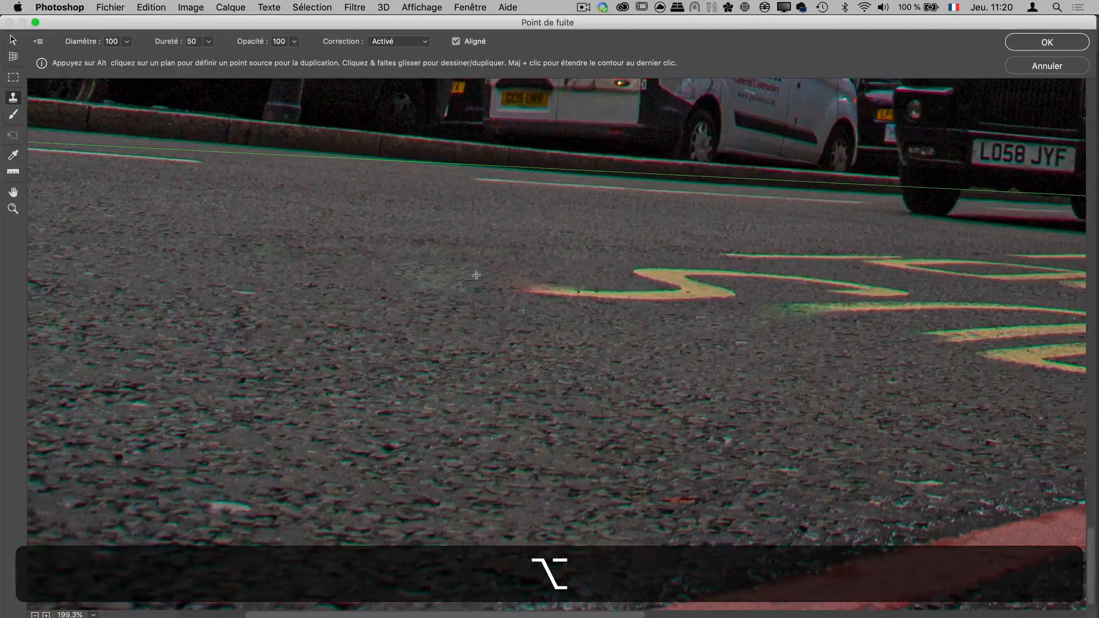
# Turn the Stamp's healing off and clone clean asphalt over the discoloured patch left of the S.
pyautogui.click(411, 43)
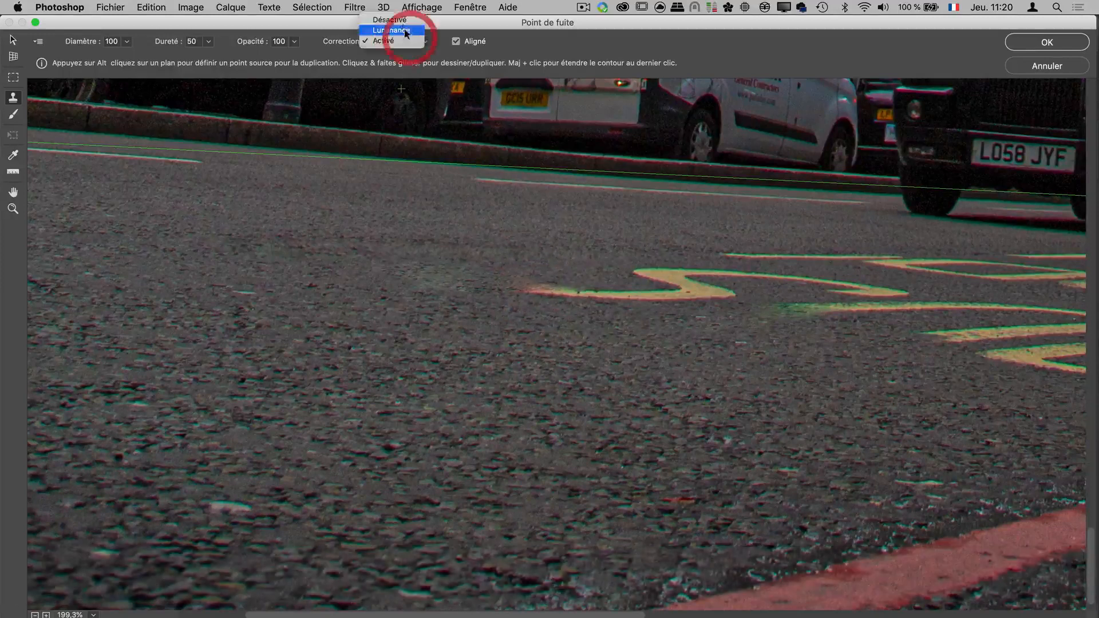
pyautogui.click(403, 20)
pyautogui.press('alt')
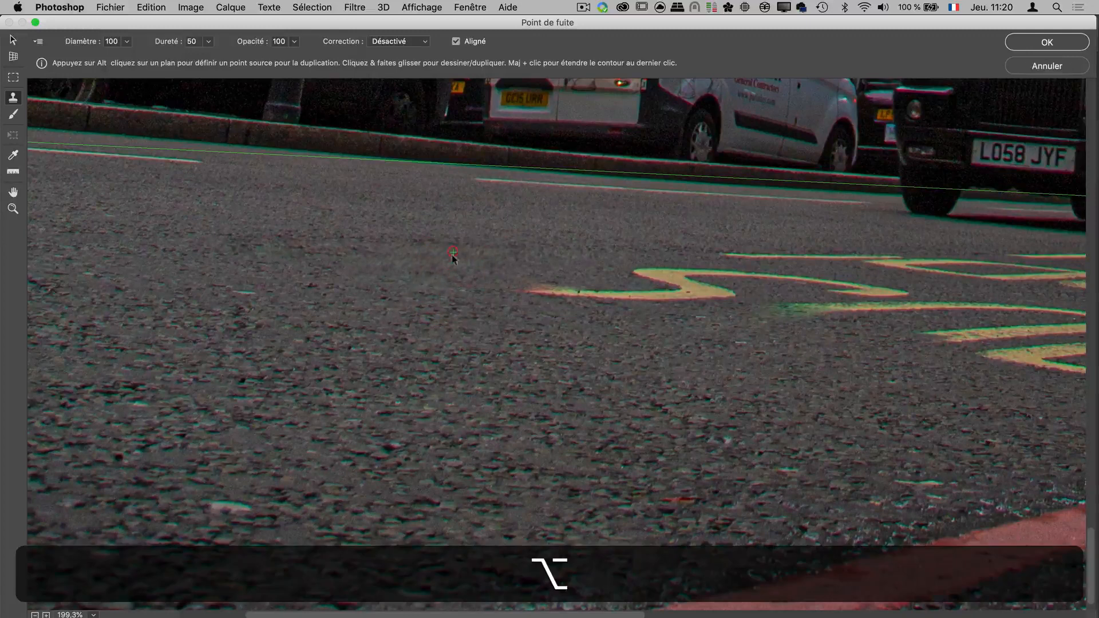
pyautogui.keyDown('alt'); pyautogui.click(339, 220); pyautogui.keyUp('alt')
pyautogui.keyDown('alt'); pyautogui.click(359, 259); pyautogui.keyUp('alt')
# Clone asphalt without healing over the rest of the S's lower left stroke.
pyautogui.moveTo(556, 291)
pyautogui.mouseDown()
pyautogui.moveTo(563, 283)
pyautogui.moveTo(569, 292)
pyautogui.mouseUp()
pyautogui.keyDown('alt'); pyautogui.click(646, 323); pyautogui.keyUp('alt')
pyautogui.moveTo(654, 299)
pyautogui.mouseDown()
pyautogui.moveTo(662, 288)
pyautogui.moveTo(650, 287)
pyautogui.mouseUp()
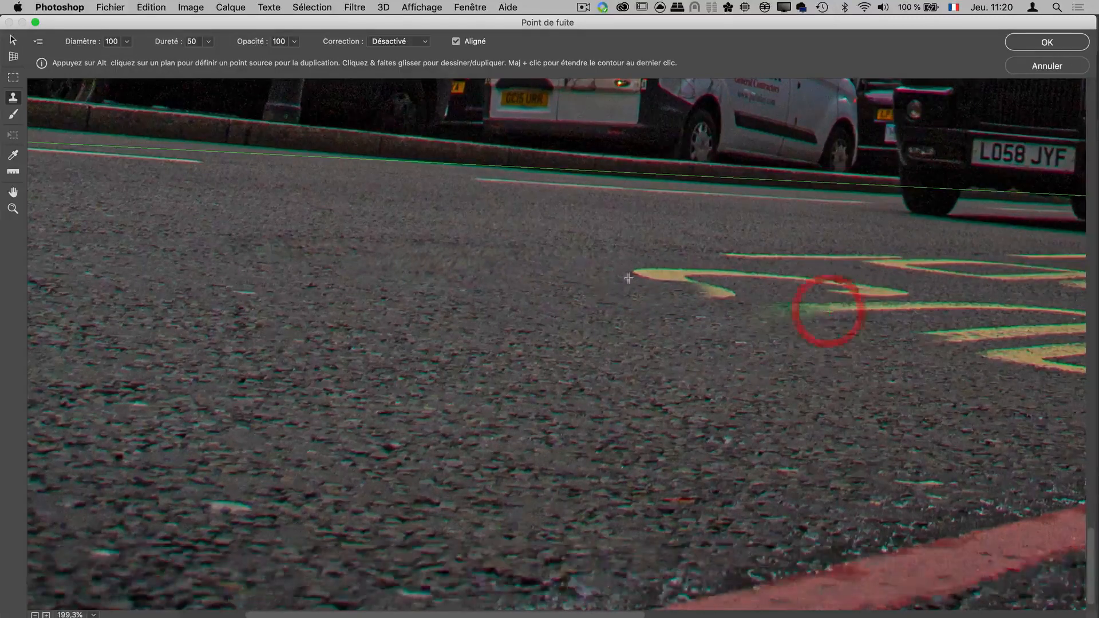
pyautogui.press('alt')
pyautogui.keyDown('alt'); pyautogui.click(720, 254); pyautogui.keyUp('alt')
# Apply the Vanishing Point retouching to Calque 1 and toggle the layer's visibility to compare before and after.
pyautogui.press('super+minus')
pyautogui.press('super+minus')
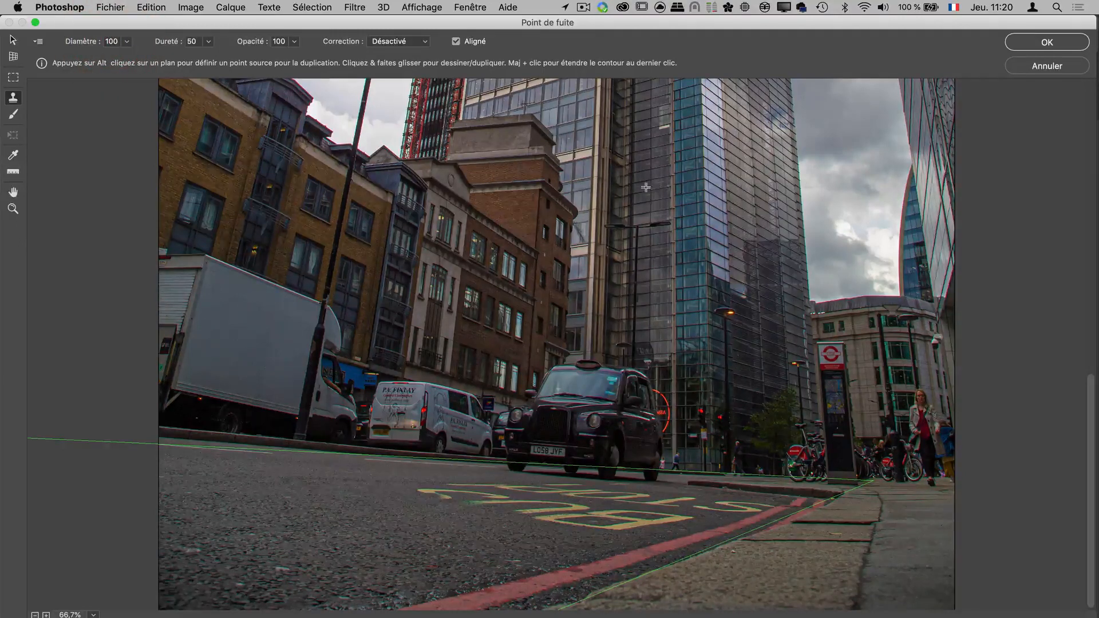
pyautogui.click(1047, 42)
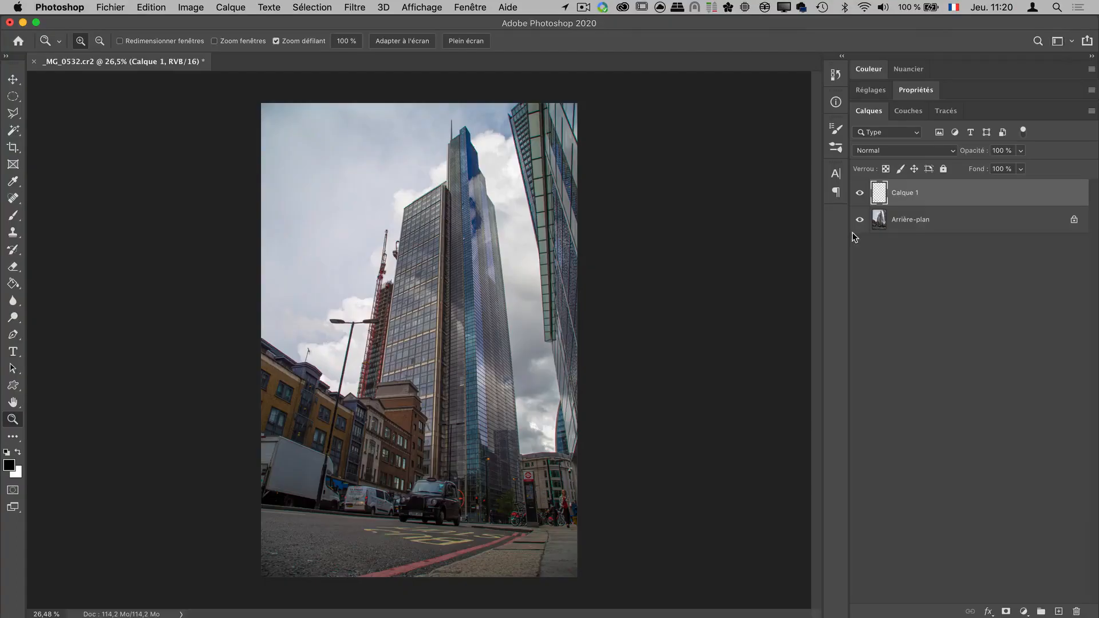
pyautogui.click(860, 193)
pyautogui.click(861, 195)
pyautogui.click(860, 194)
pyautogui.click(860, 197)
# Reopen the Vanishing Point filter on Calque 1 to check its perspective plane, and cancel it.
pyautogui.click(359, 8)
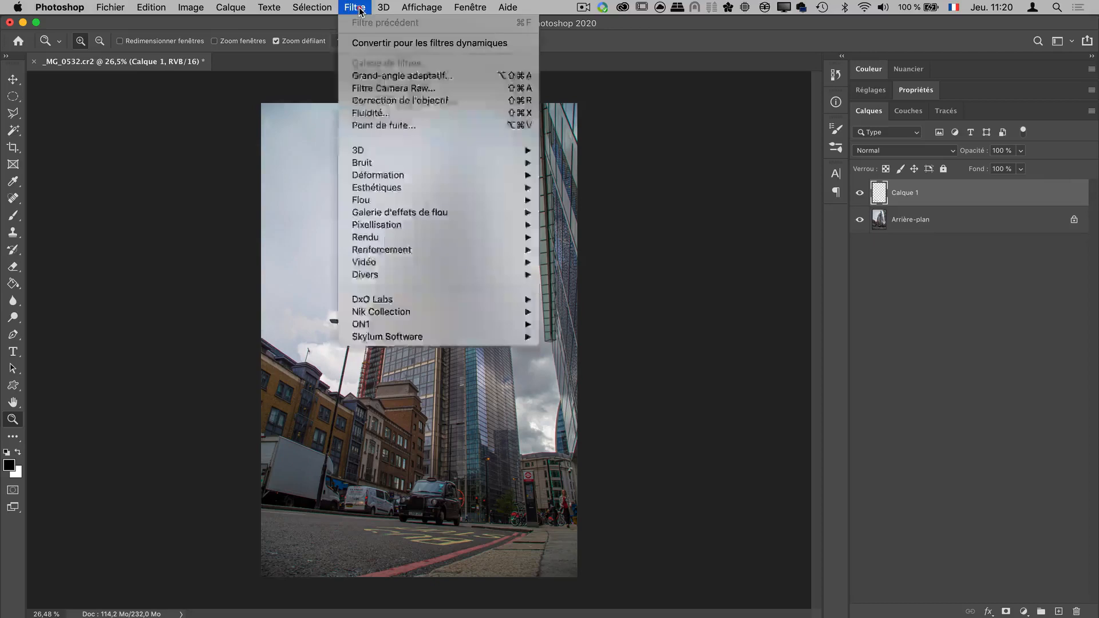
pyautogui.click(390, 124)
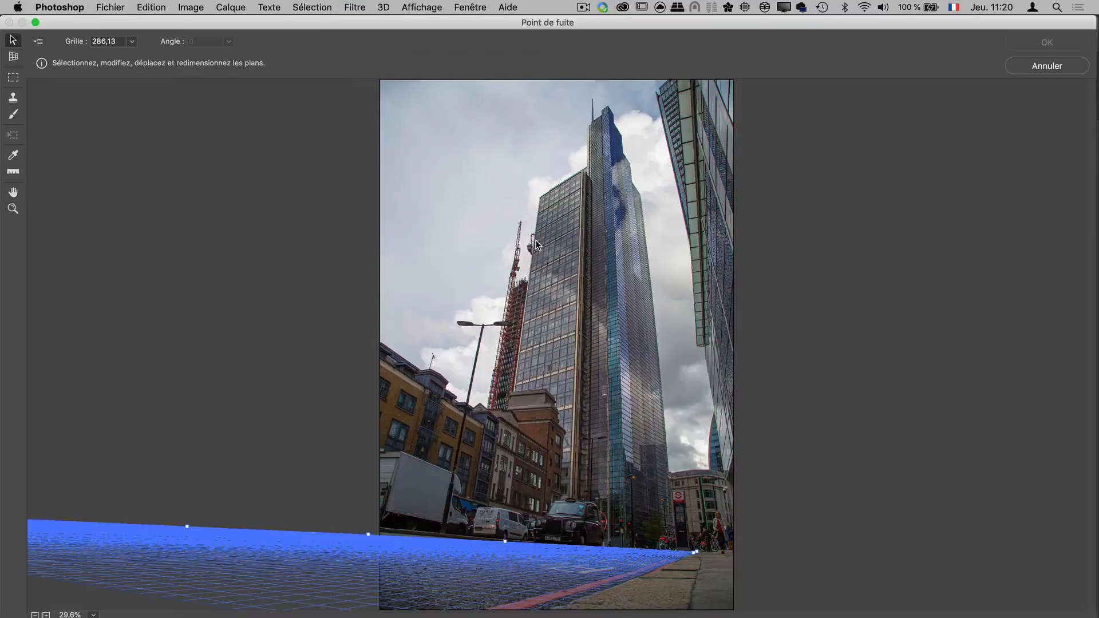
pyautogui.click(1034, 67)
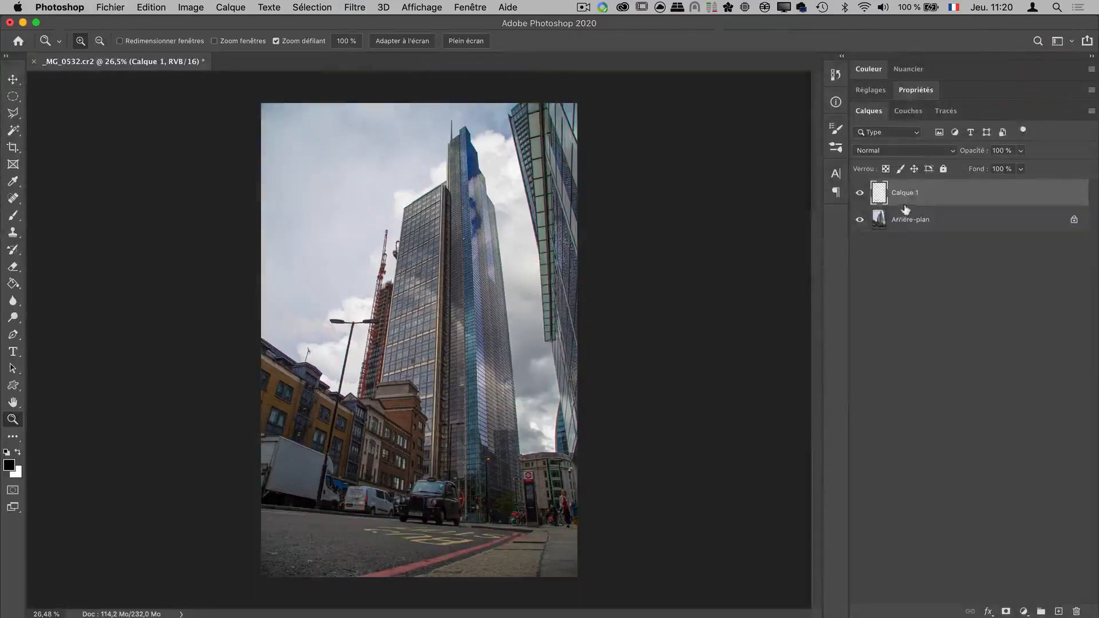
# Paint over the green smudge and the left curve of the S with the Spot Healing Brush on Calque 1.
pyautogui.press('z')
pyautogui.moveTo(395, 560); pyautogui.dragTo(506, 479)
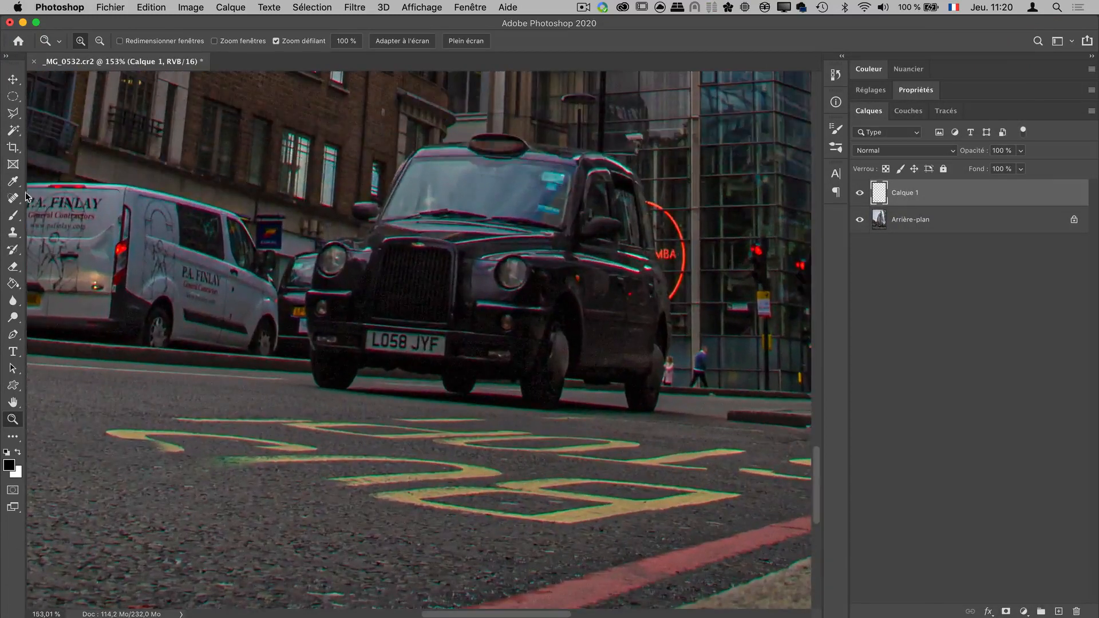
pyautogui.press('j')
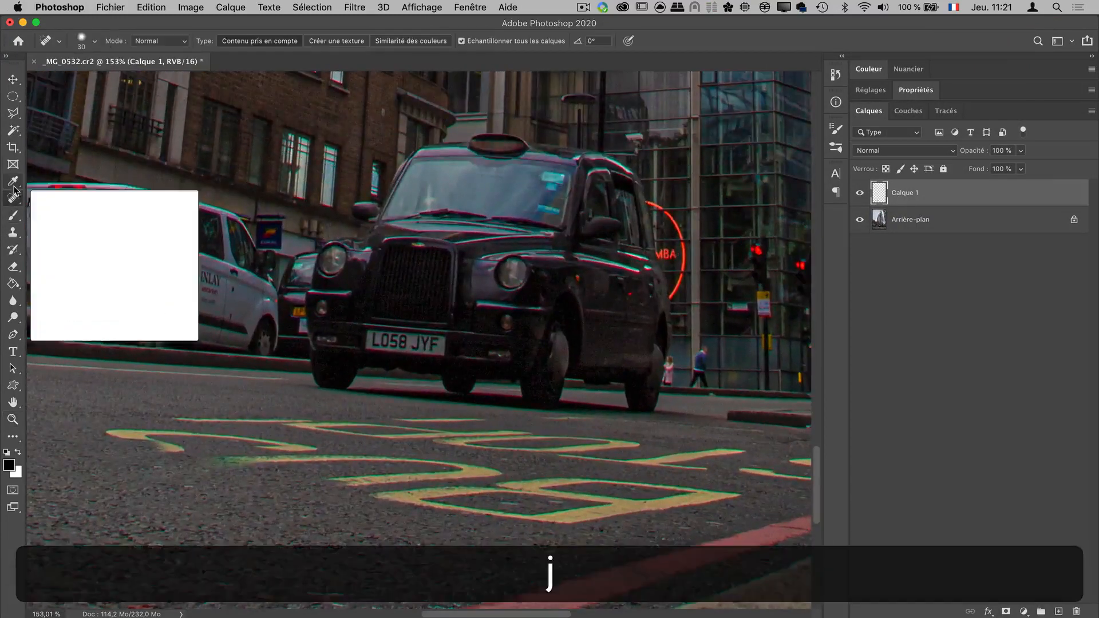
pyautogui.moveTo(13, 198); pyautogui.dragTo(68, 203)
pyautogui.click(72, 198)
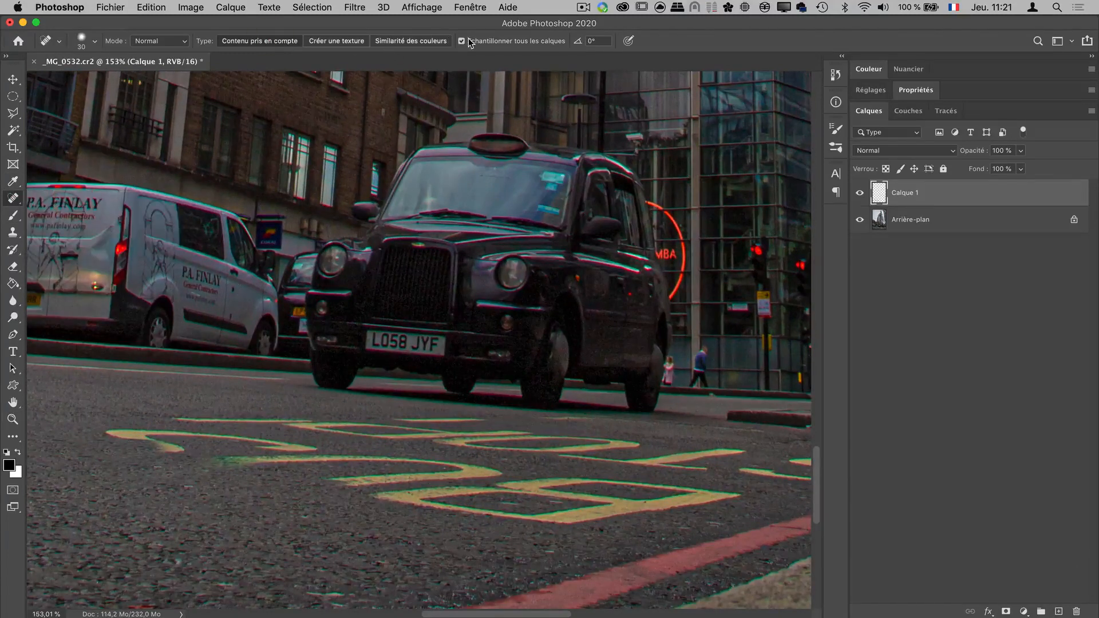
pyautogui.moveTo(156, 456)
pyautogui.mouseDown()
pyautogui.moveTo(177, 447)
pyautogui.moveTo(152, 448)
pyautogui.moveTo(140, 431)
pyautogui.moveTo(179, 433)
pyautogui.moveTo(227, 461)
pyautogui.moveTo(275, 461)
pyautogui.moveTo(246, 474)
pyautogui.mouseUp()
pyautogui.moveTo(151, 434); pyautogui.dragTo(209, 435)
# Compare the retouching by toggling Calque 1, and heal away the remaining right part of the S stroke.
pyautogui.click(858, 193)
pyautogui.click(858, 194)
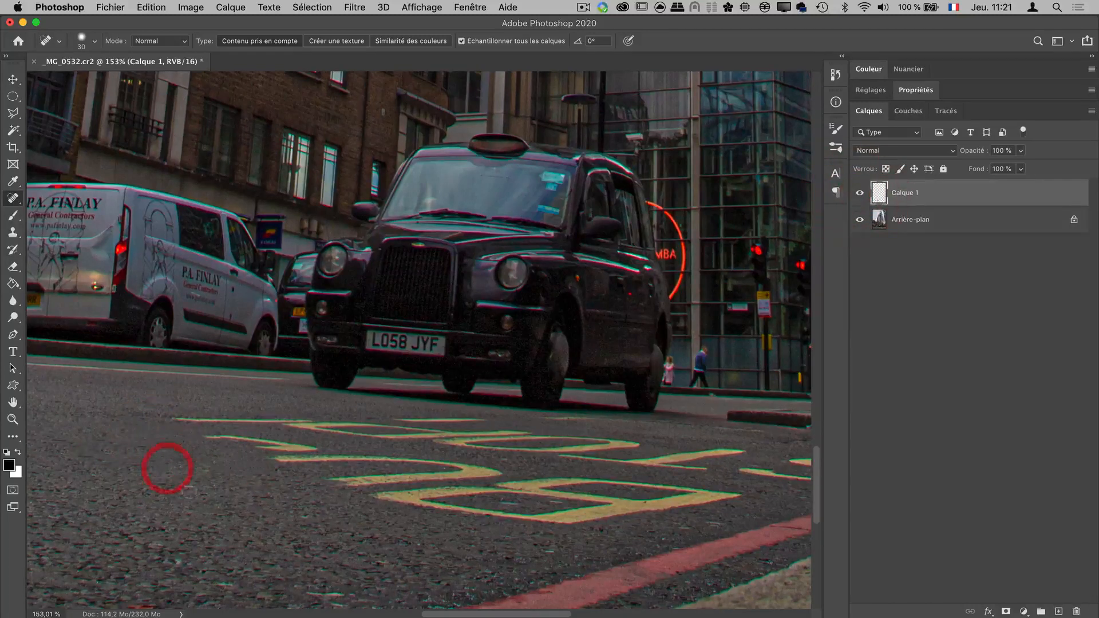
pyautogui.moveTo(208, 435)
pyautogui.mouseDown()
pyautogui.moveTo(307, 448)
pyautogui.moveTo(219, 439)
pyautogui.moveTo(297, 447)
pyautogui.moveTo(243, 447)
pyautogui.mouseUp()
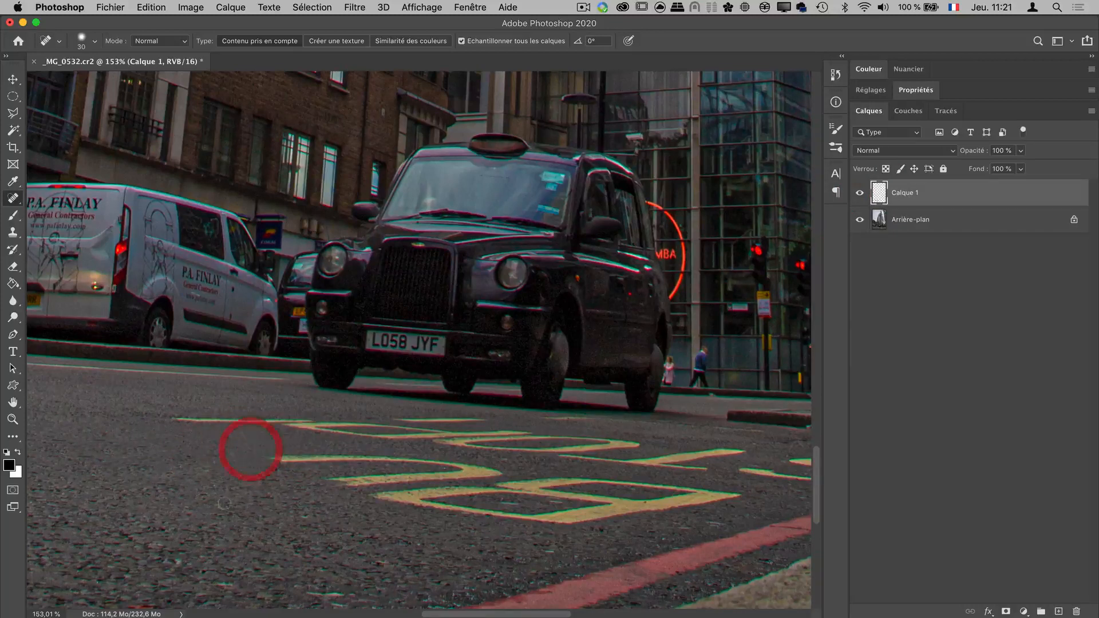
pyautogui.press('space')
pyautogui.moveTo(204, 400)
pyautogui.mouseDown()
pyautogui.moveTo(427, 394)
pyautogui.moveTo(326, 386)
pyautogui.mouseUp()
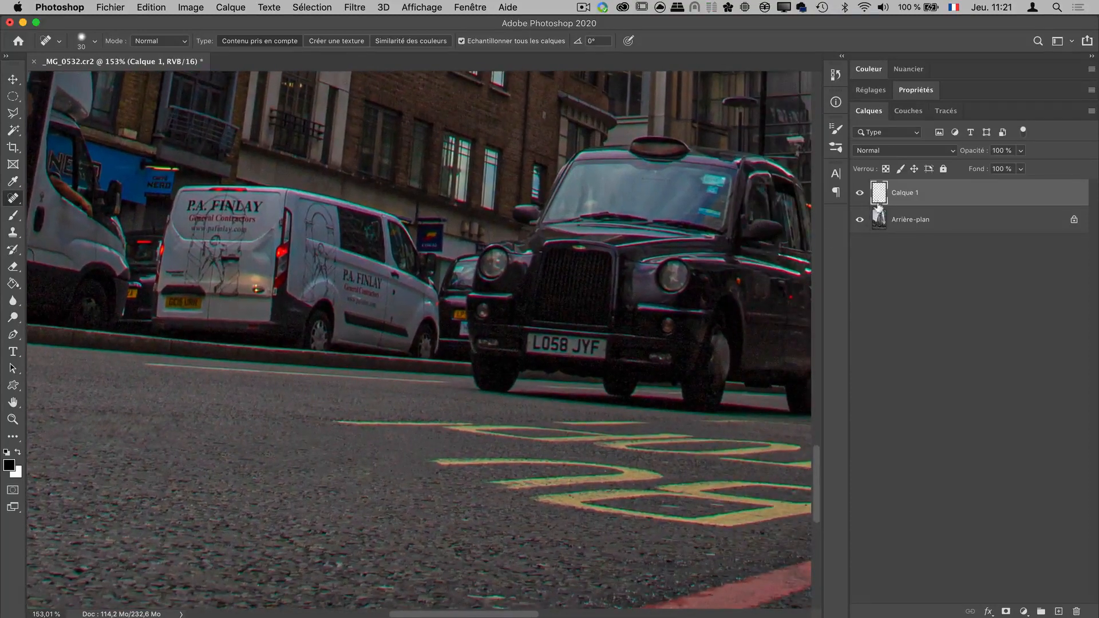
# Rename the layer Calque 1 as "Correction route".
pyautogui.doubleClick(905, 192)
pyautogui.write('Cor')
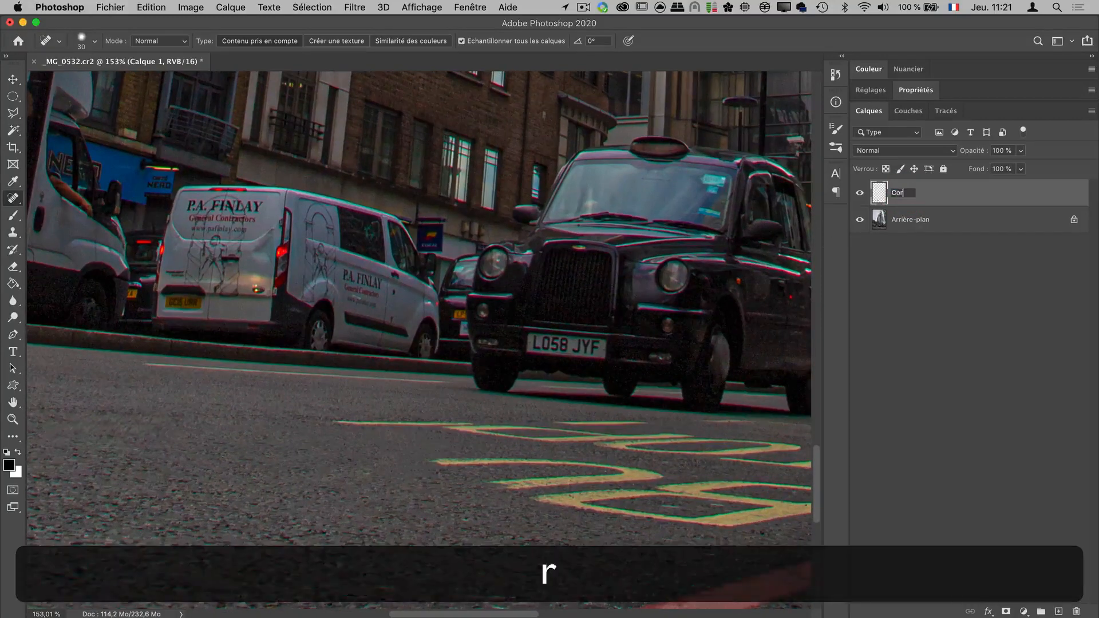
pyautogui.write('rection route')
pyautogui.press('Return')
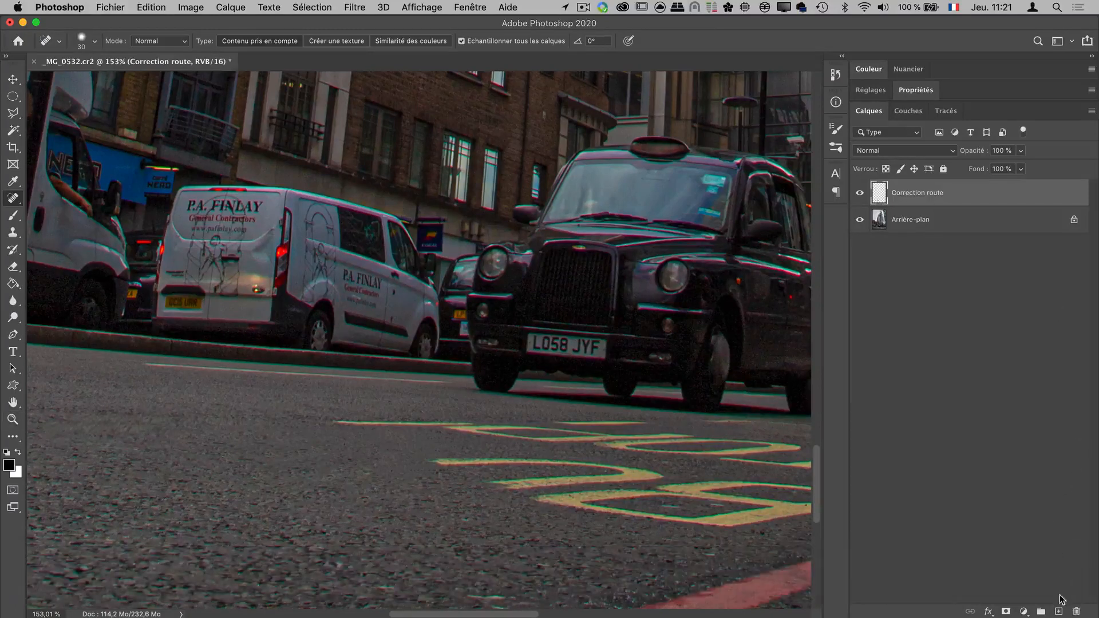
# Add a new layer above Correction route and name it "Correction immeuble".
pyautogui.click(1058, 611)
pyautogui.doubleClick(915, 193)
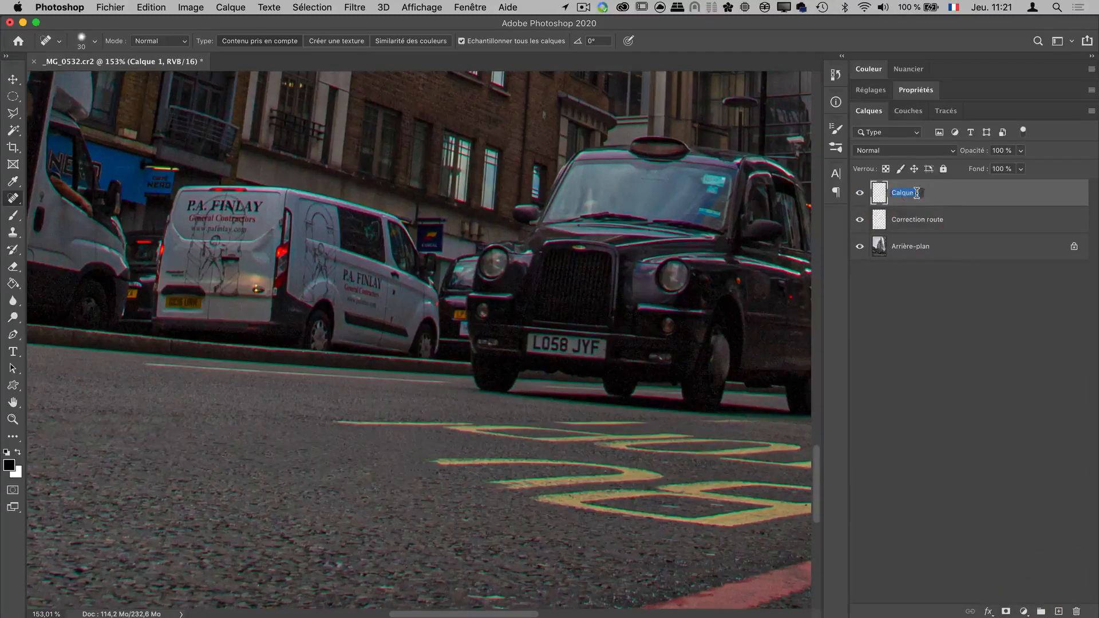
pyautogui.write('Cor')
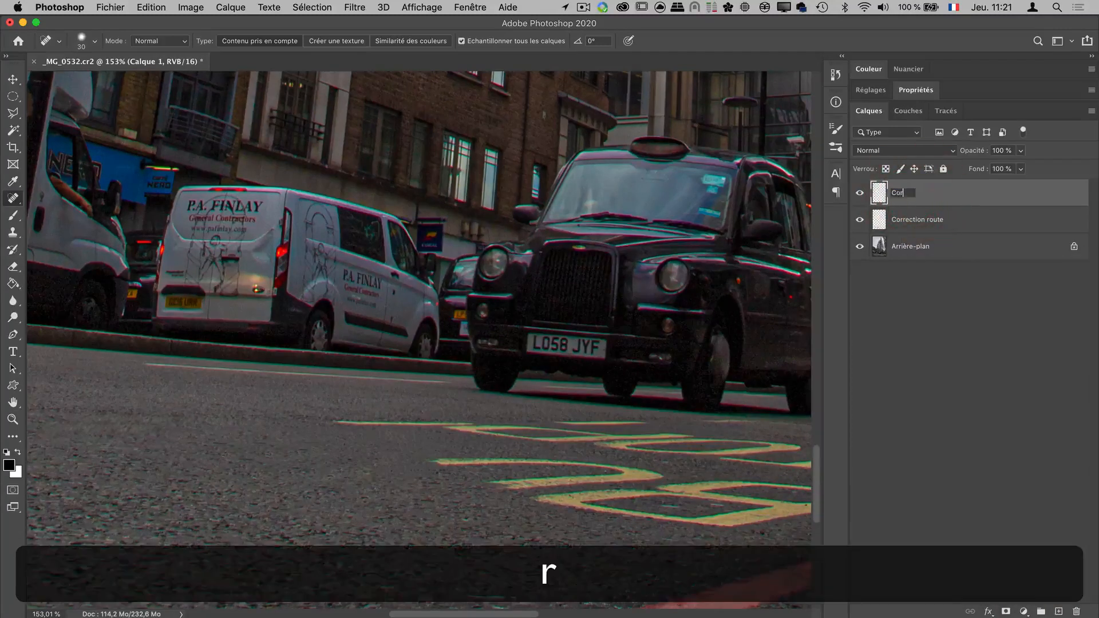
pyautogui.write('rection immeuble')
pyautogui.press('Return')
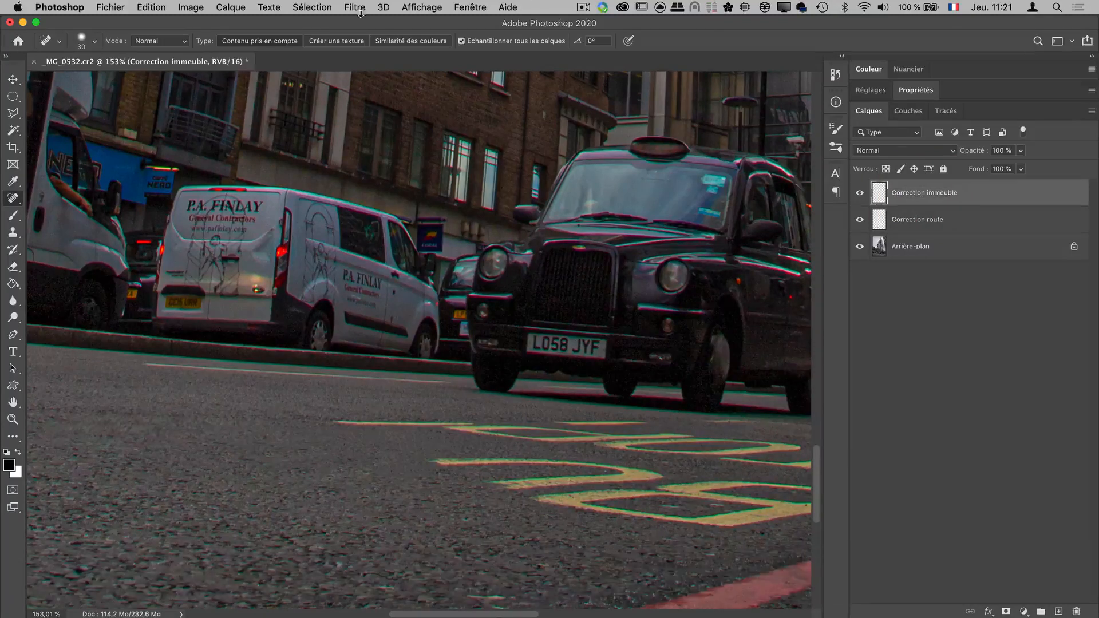
# Open the Vanishing Point filter on Correction immeuble and try pulling a perpendicular plane up over the tower from the road plane.
pyautogui.click(355, 7)
pyautogui.click(378, 126)
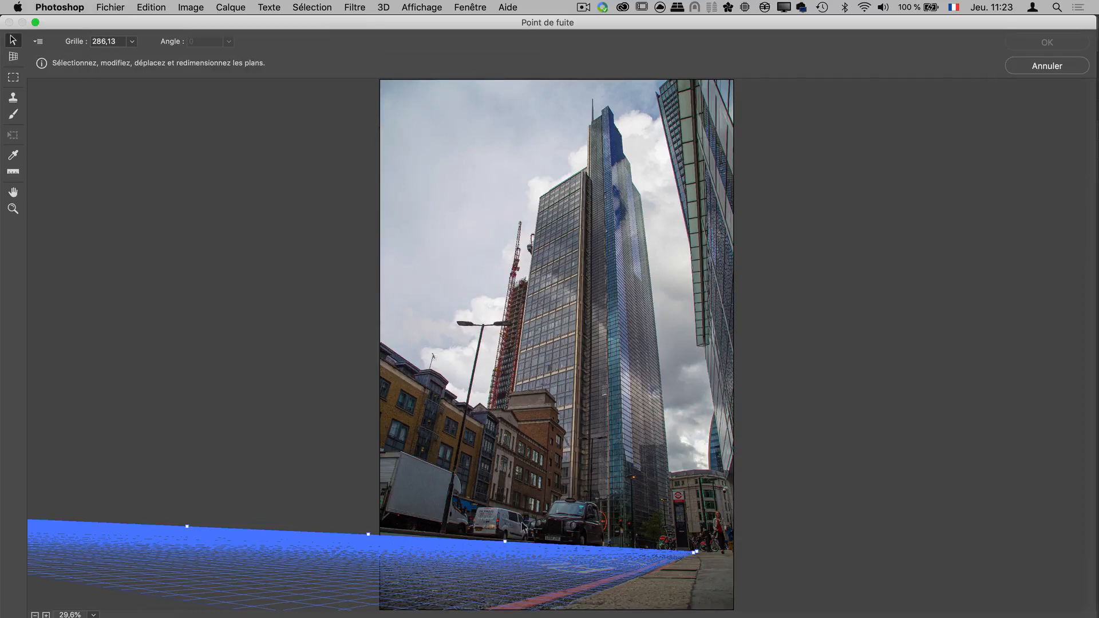
pyautogui.press('super')
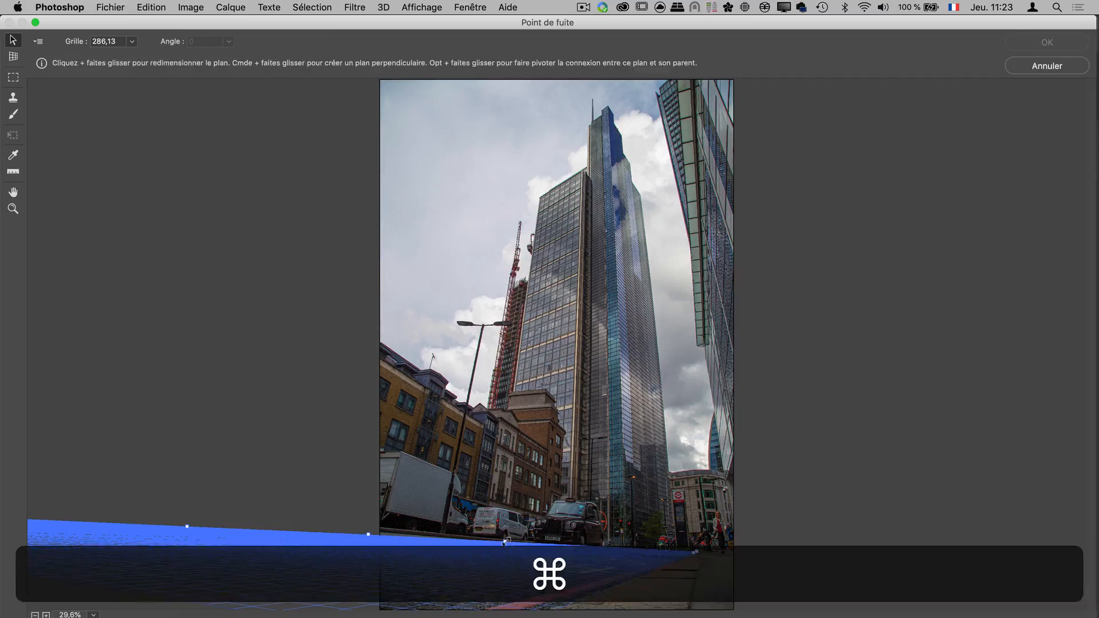
pyautogui.press('super')
pyautogui.moveTo(505, 541); pyautogui.dragTo(520, 124)
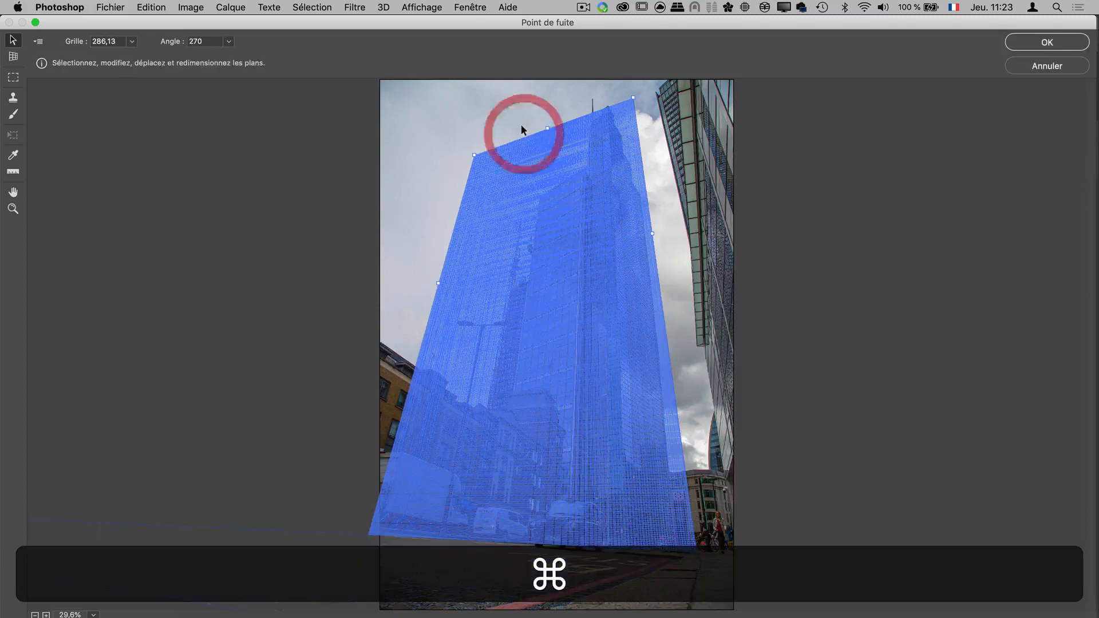
pyautogui.click(531, 569)
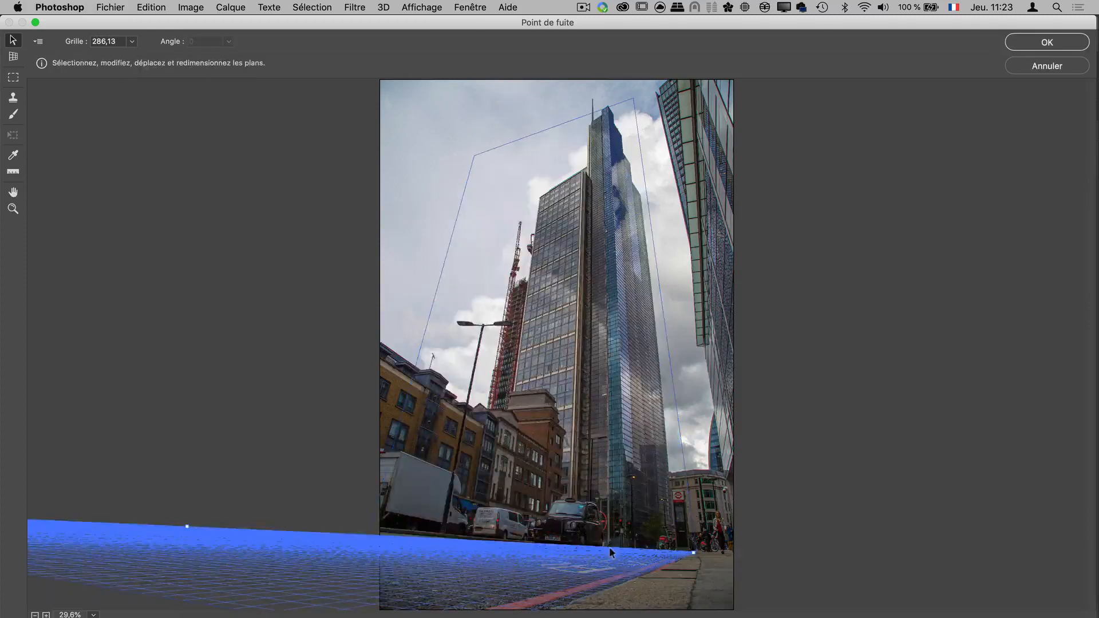
pyautogui.click(610, 469)
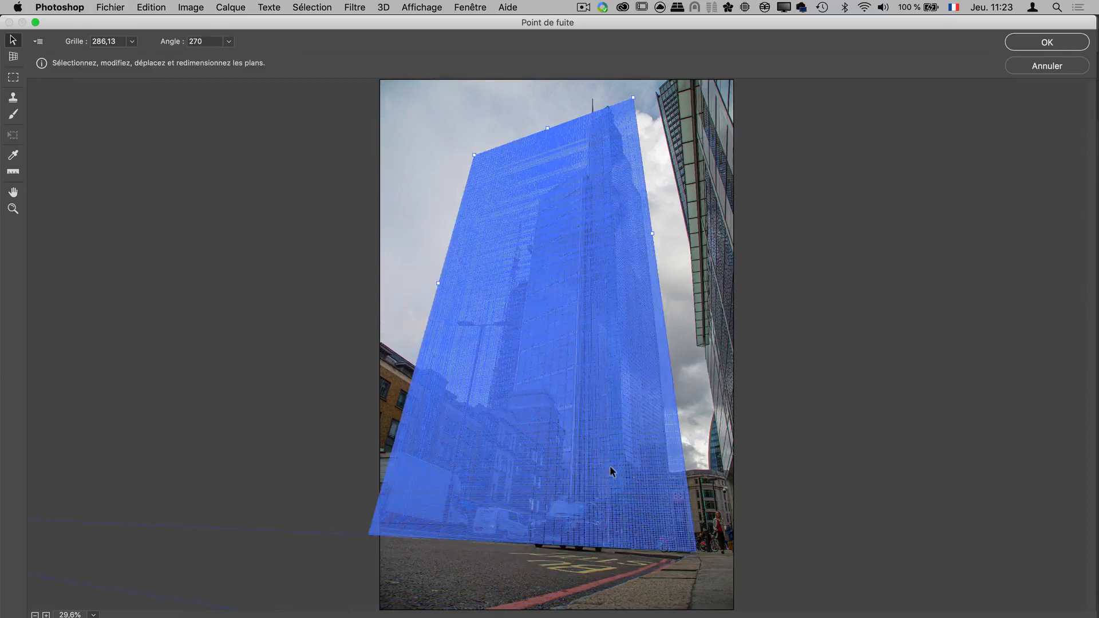
# Delete the perpendicular plane over the tower and the existing road plane.
pyautogui.press('BackSpace')
pyautogui.click(562, 550)
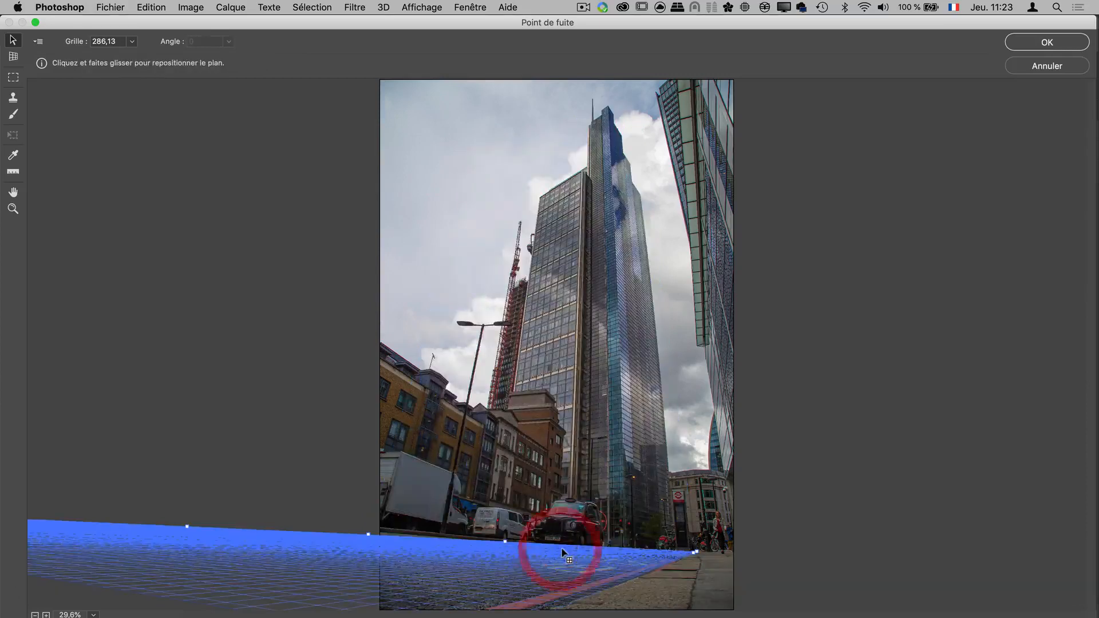
pyautogui.press('BackSpace')
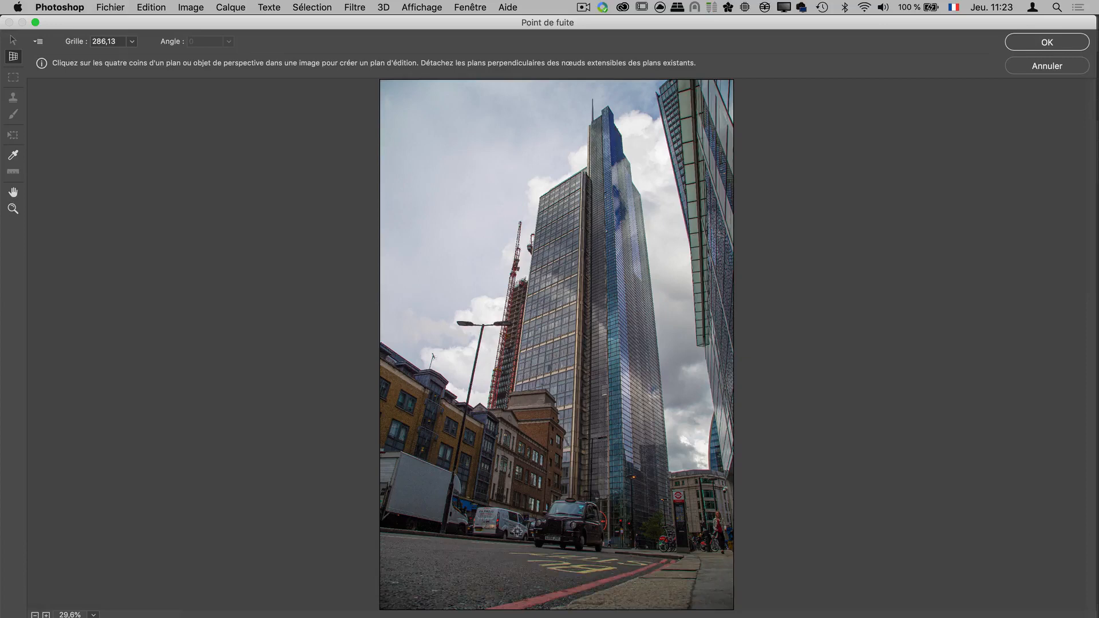
# Create a four-corner perspective plane from the street up to the tower's top, and adjust its two left corners to the facade.
pyautogui.click(469, 535)
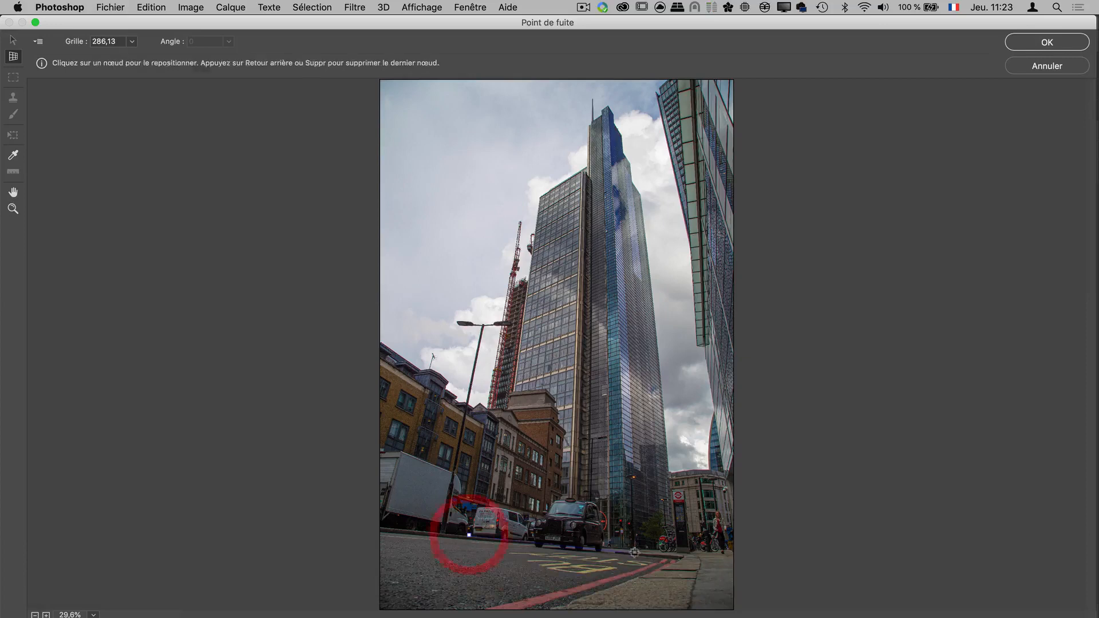
pyautogui.click(632, 551)
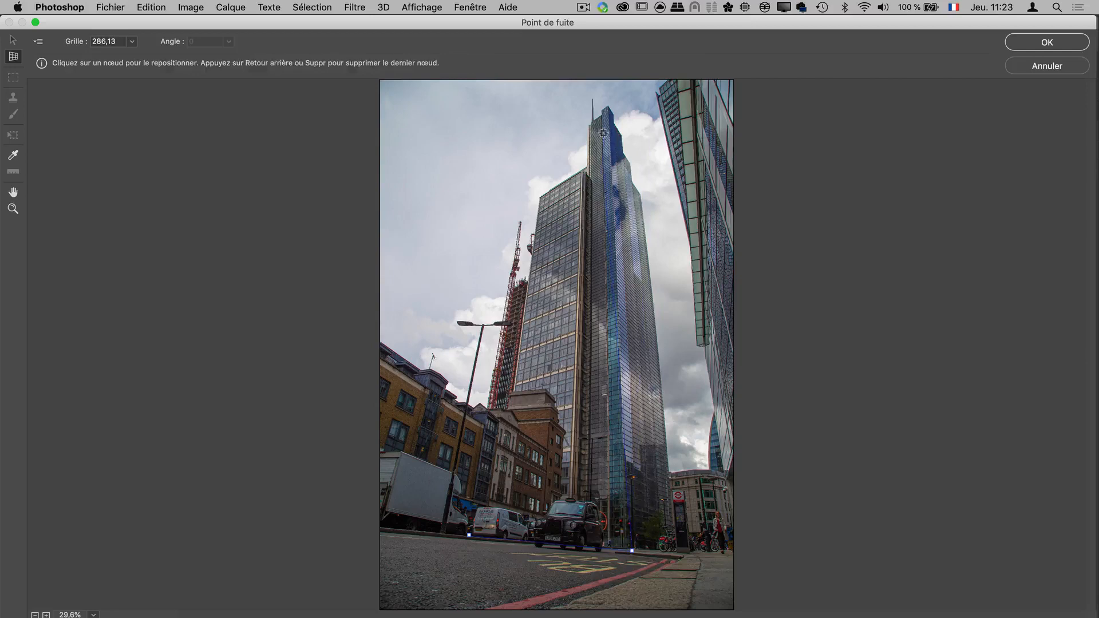
pyautogui.click(607, 98)
pyautogui.click(561, 96)
pyautogui.moveTo(470, 536); pyautogui.dragTo(492, 536)
pyautogui.moveTo(562, 97); pyautogui.dragTo(550, 147)
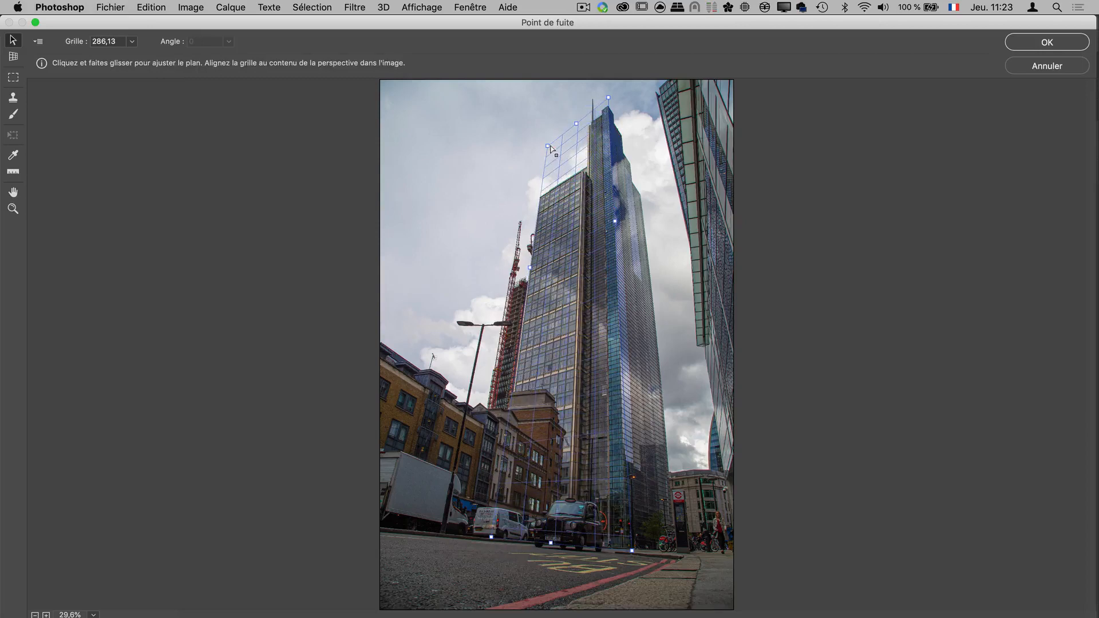
# Set the plane's grid size to 70,93 and fine-tune its lower-left corner to match the tower's windows.
pyautogui.click(132, 43)
pyautogui.click(100, 56)
pyautogui.click(116, 57)
pyautogui.moveTo(117, 58); pyautogui.dragTo(73, 59)
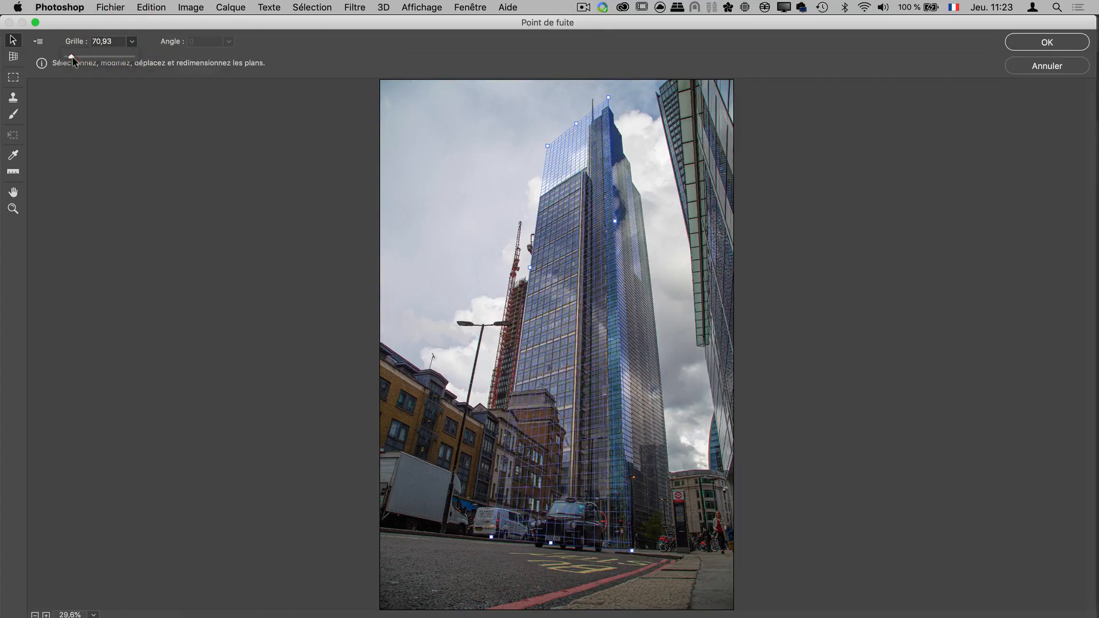
pyautogui.click(491, 537)
pyautogui.moveTo(491, 536); pyautogui.dragTo(491, 536)
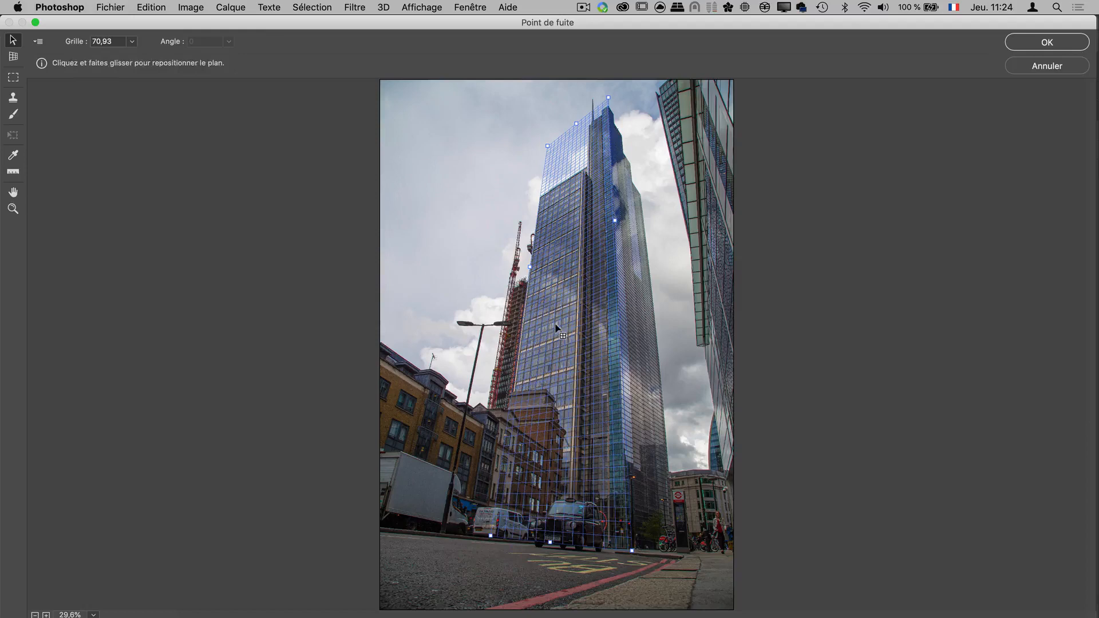
# Choose the Stamp tool for retouching the tower's dark window panel and set its diameter to 36.
pyautogui.click(13, 209)
pyautogui.click(557, 378)
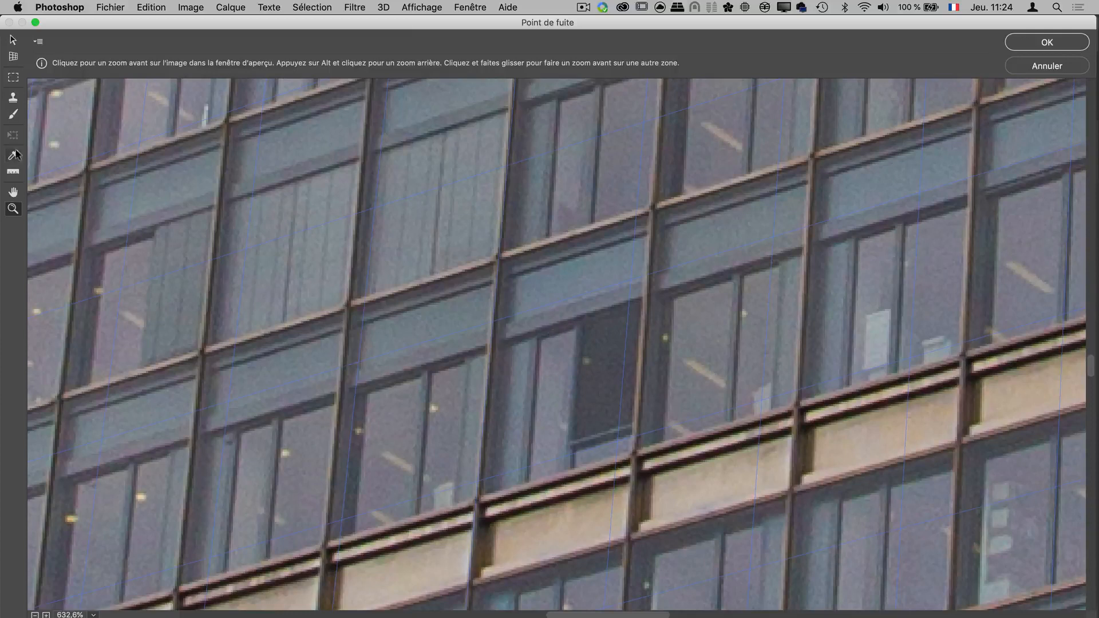
pyautogui.click(12, 97)
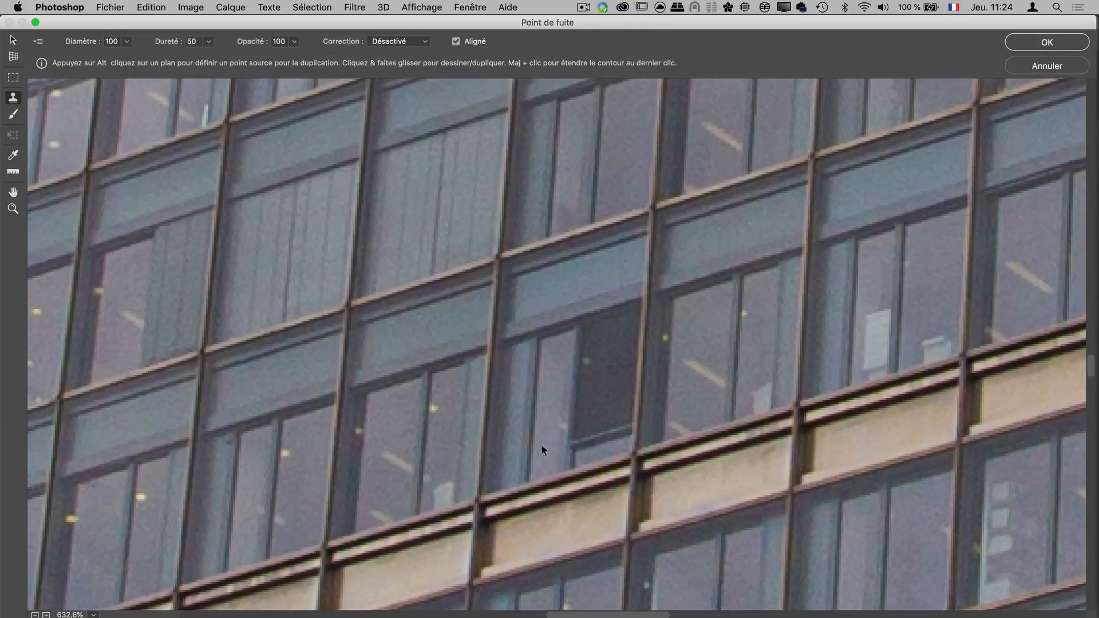
pyautogui.press('alt')
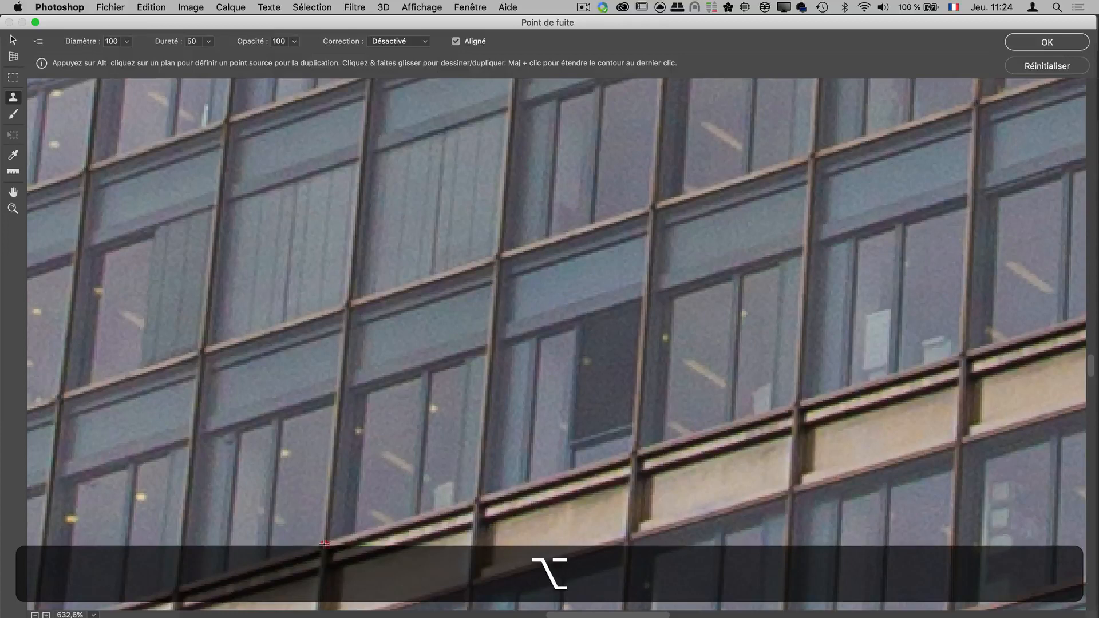
pyautogui.keyDown('alt'); pyautogui.click(324, 545); pyautogui.keyUp('alt')
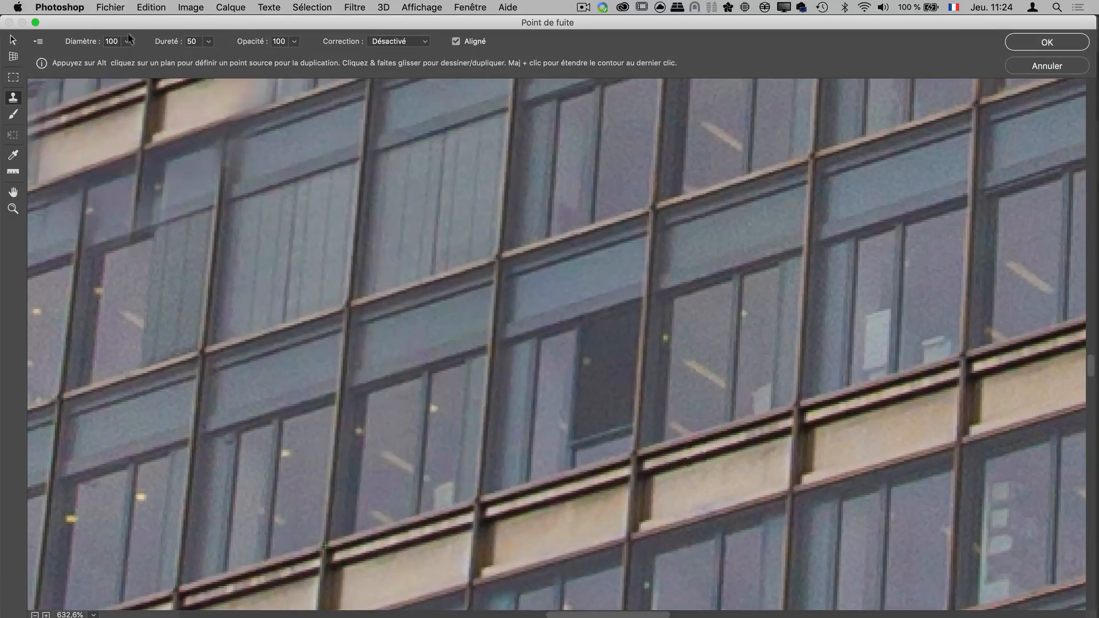
pyautogui.moveTo(124, 44); pyautogui.dragTo(54, 45)
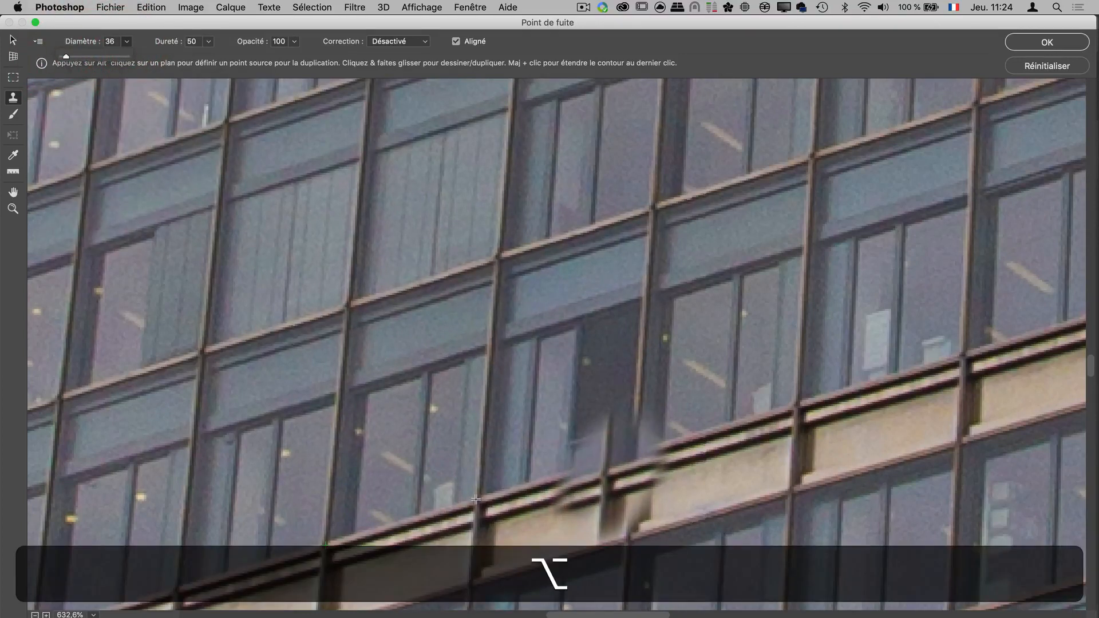
# Clone the neighbouring window from the left over the window with the dark panel, and apply the Vanishing Point filter.
pyautogui.keyDown('alt'); pyautogui.click(343, 375); pyautogui.keyUp('alt')
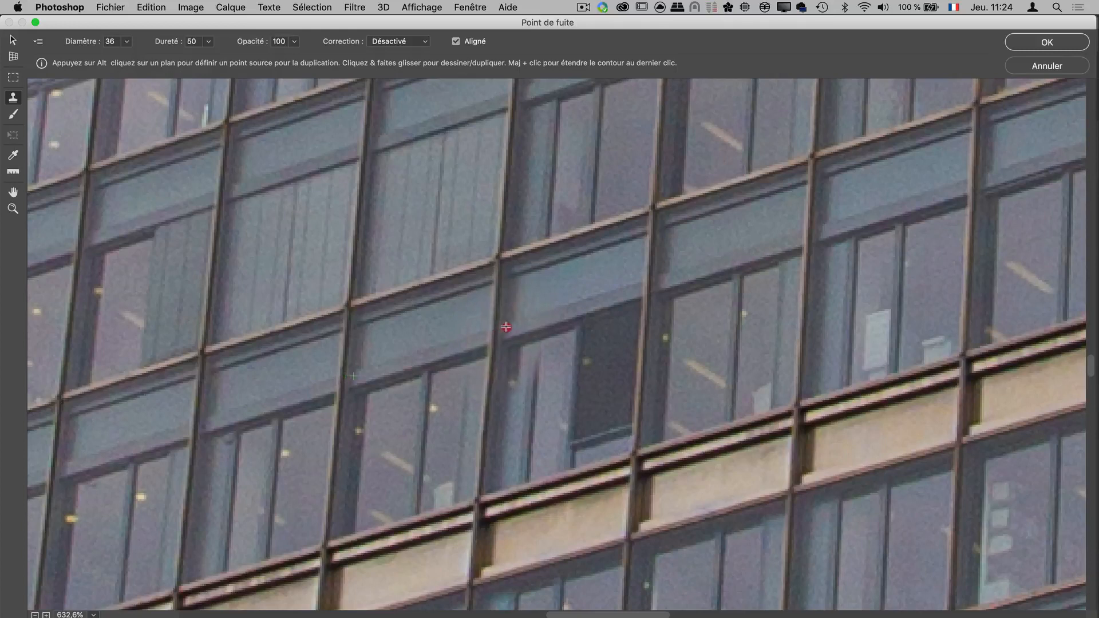
pyautogui.moveTo(513, 326)
pyautogui.mouseDown()
pyautogui.moveTo(572, 320)
pyautogui.moveTo(579, 403)
pyautogui.mouseUp()
pyautogui.click(579, 405)
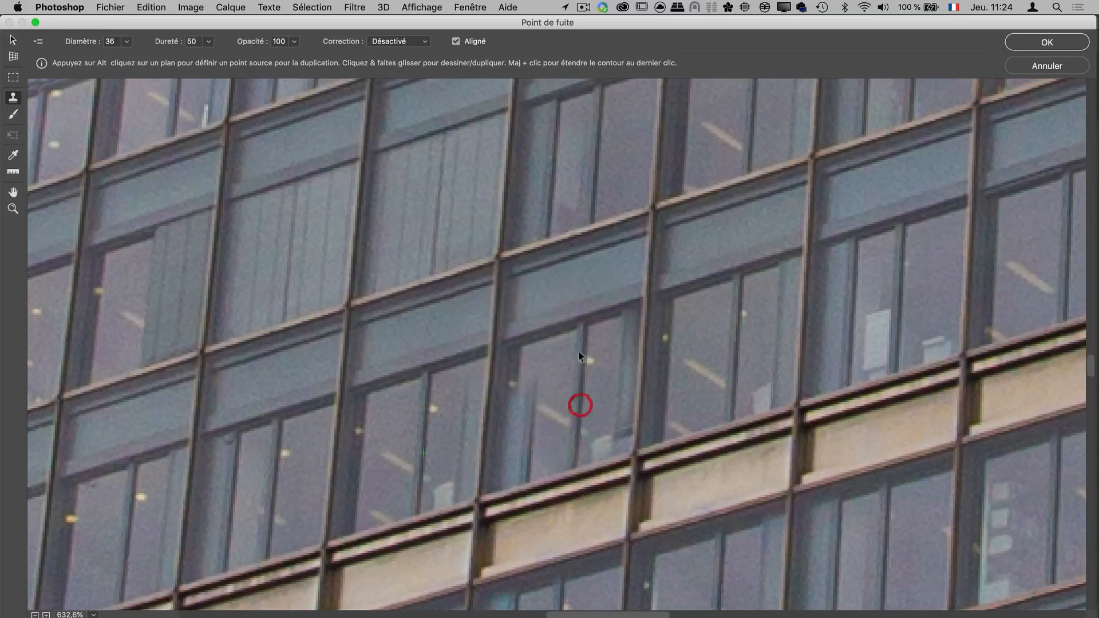
pyautogui.click(1053, 42)
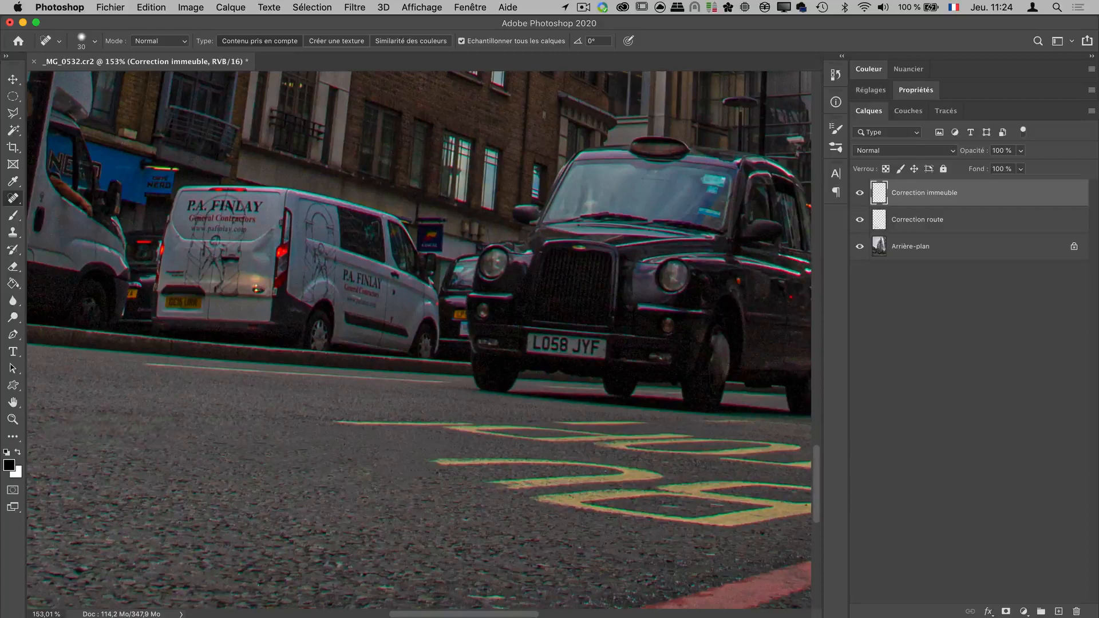
# Examine the retouched tower window up close and compare it with the original by toggling Correction immeuble.
pyautogui.doubleClick(12, 419)
pyautogui.scroll(10, 597, 356)
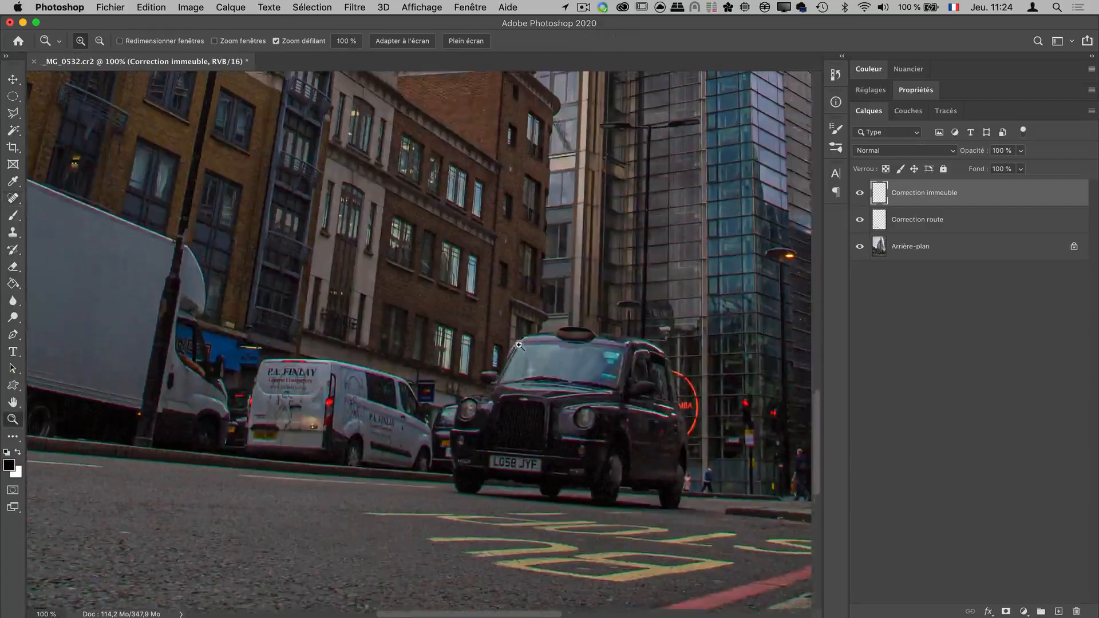
pyautogui.scroll(5, 597, 356)
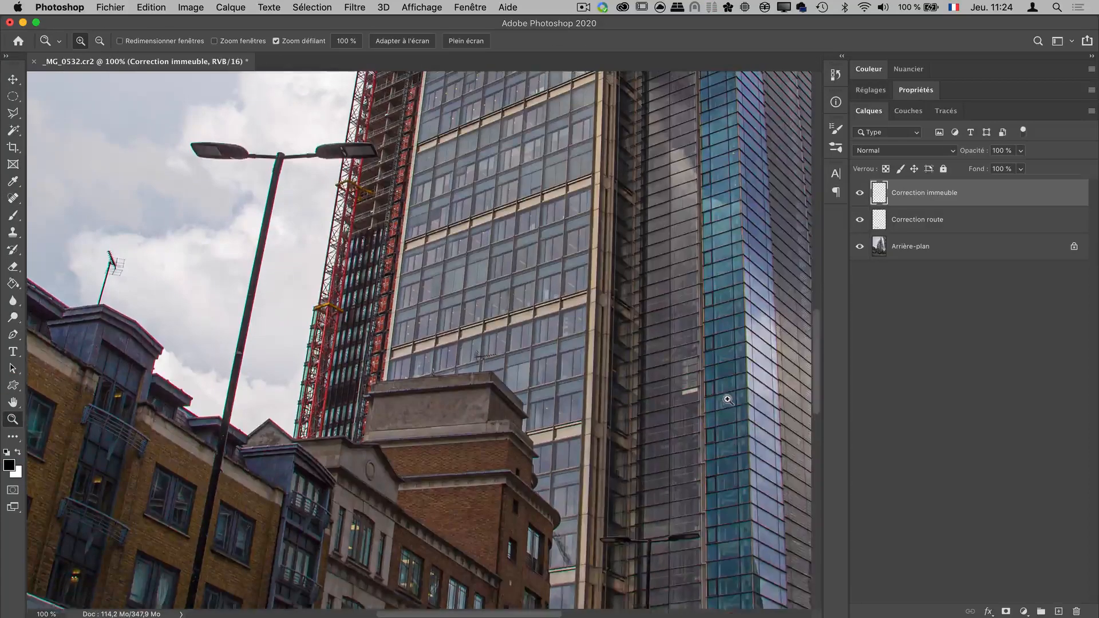
pyautogui.scroll(3, 735, 403)
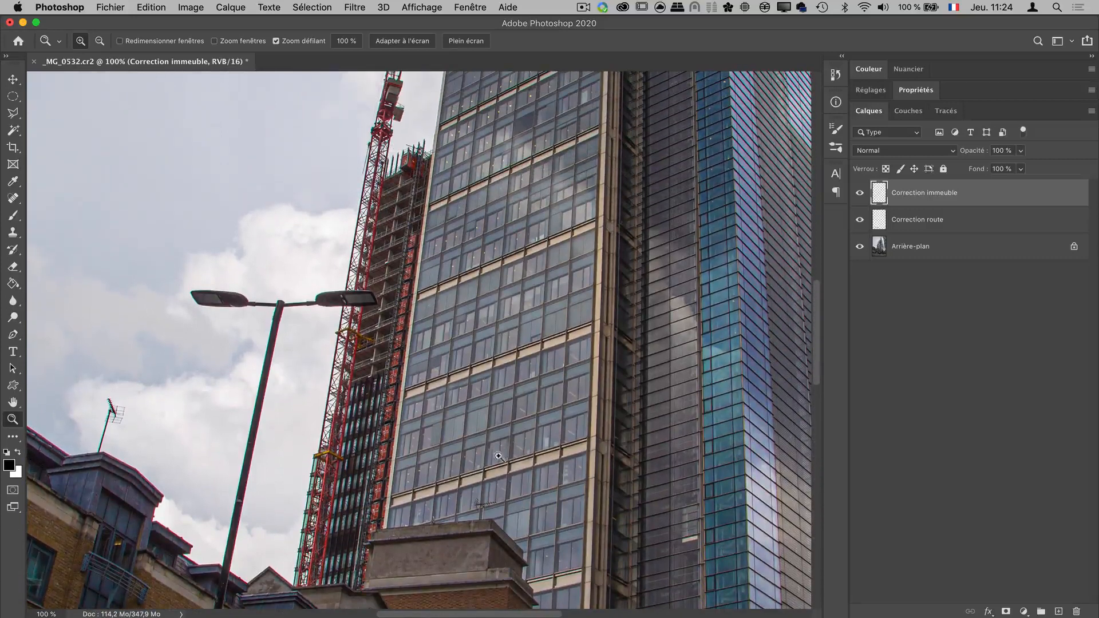
pyautogui.moveTo(503, 465); pyautogui.dragTo(599, 399)
pyautogui.click(860, 193)
pyautogui.click(860, 193)
pyautogui.click(860, 193)
pyautogui.click(860, 194)
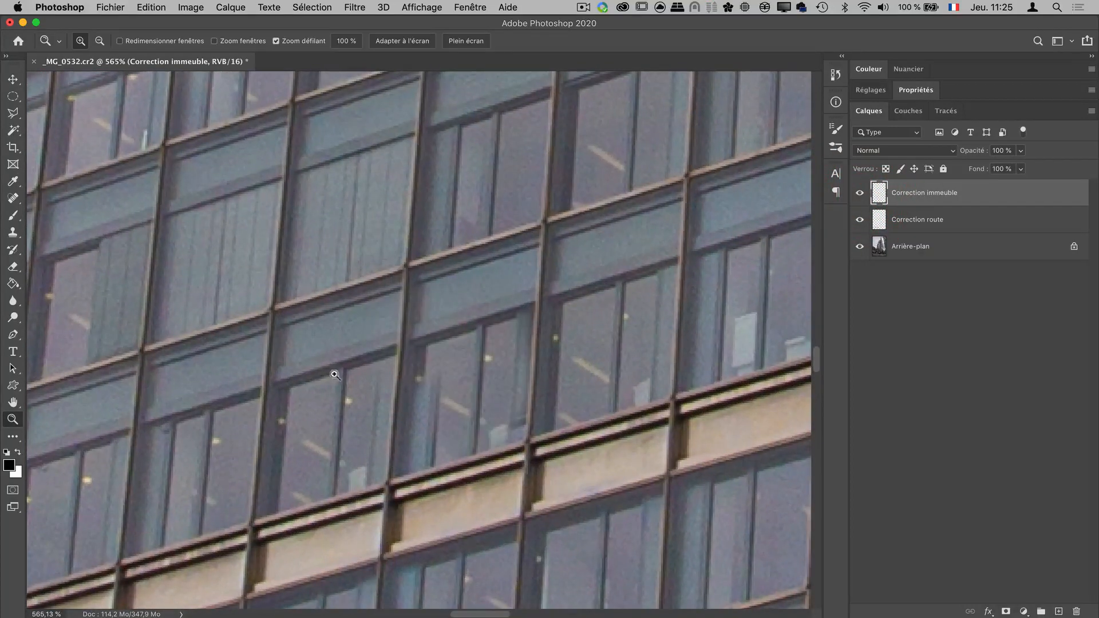
# Set the Eraser size to 35 px for refining the cloned window, and toggle Correction immeuble's visibility to compare.
pyautogui.press('e')
pyautogui.rightClick(410, 322)
pyautogui.click(410, 323)
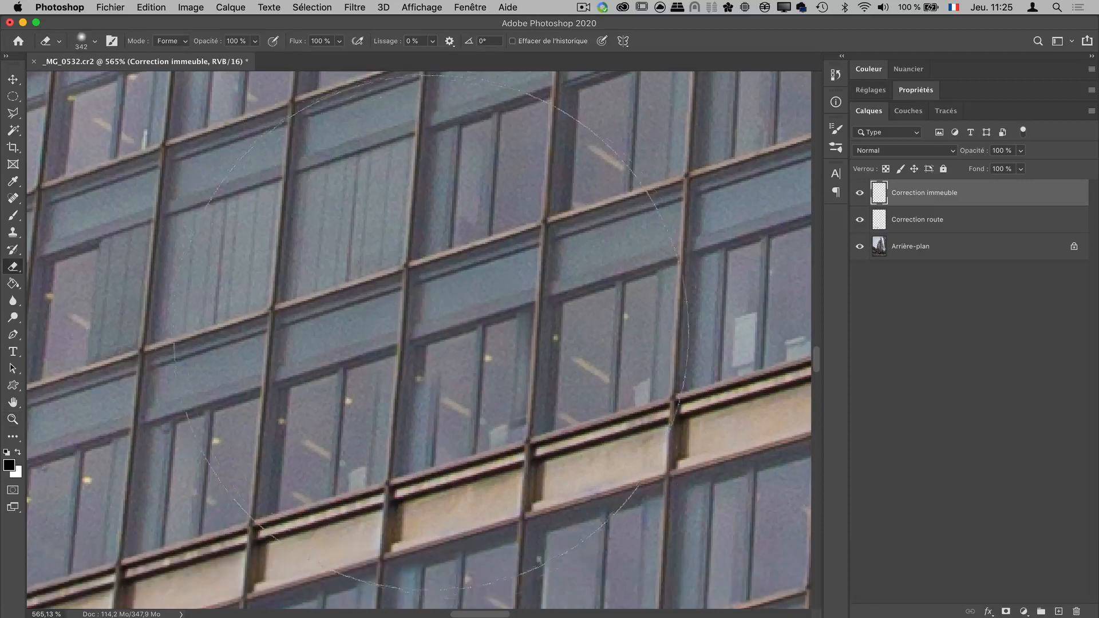
pyautogui.rightClick(429, 331)
pyautogui.click(514, 362)
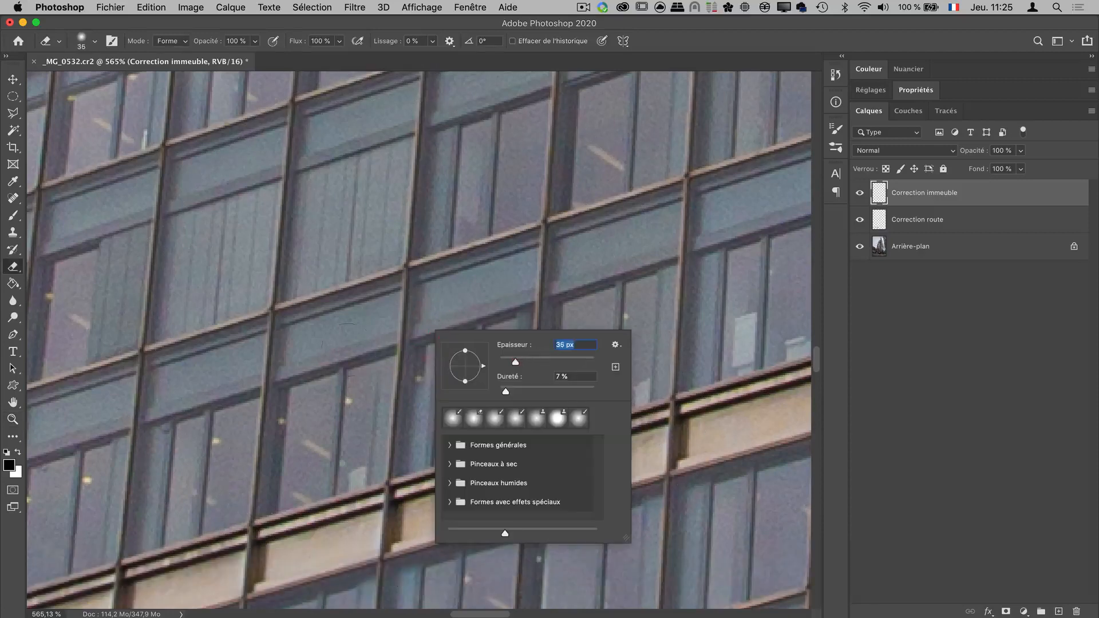
pyautogui.write('35')
pyautogui.press('Return')
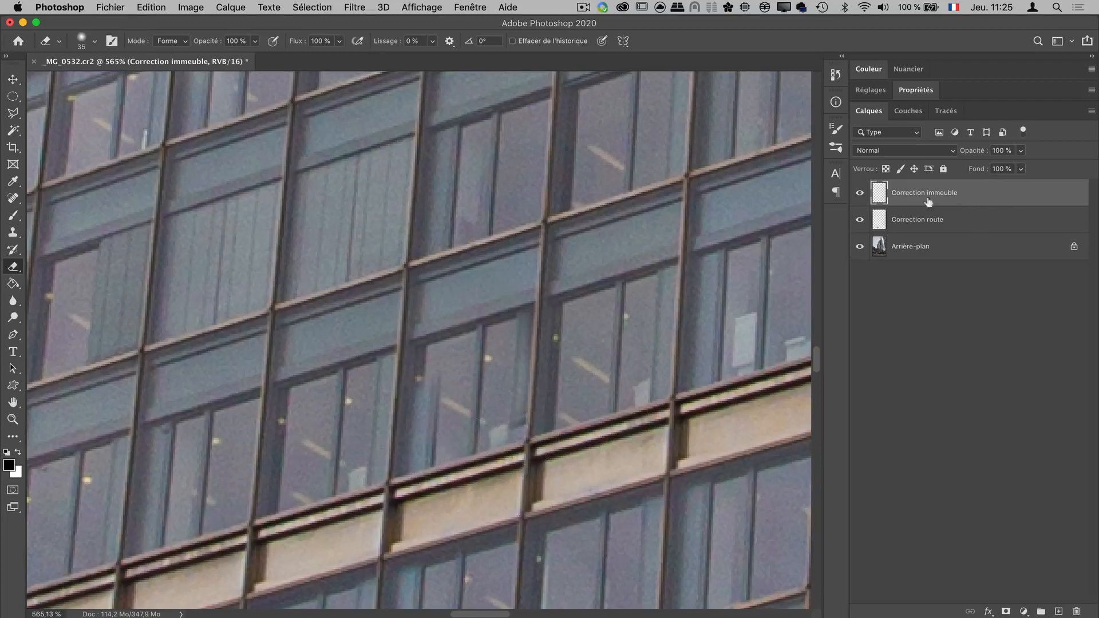
pyautogui.click(861, 194)
pyautogui.click(860, 193)
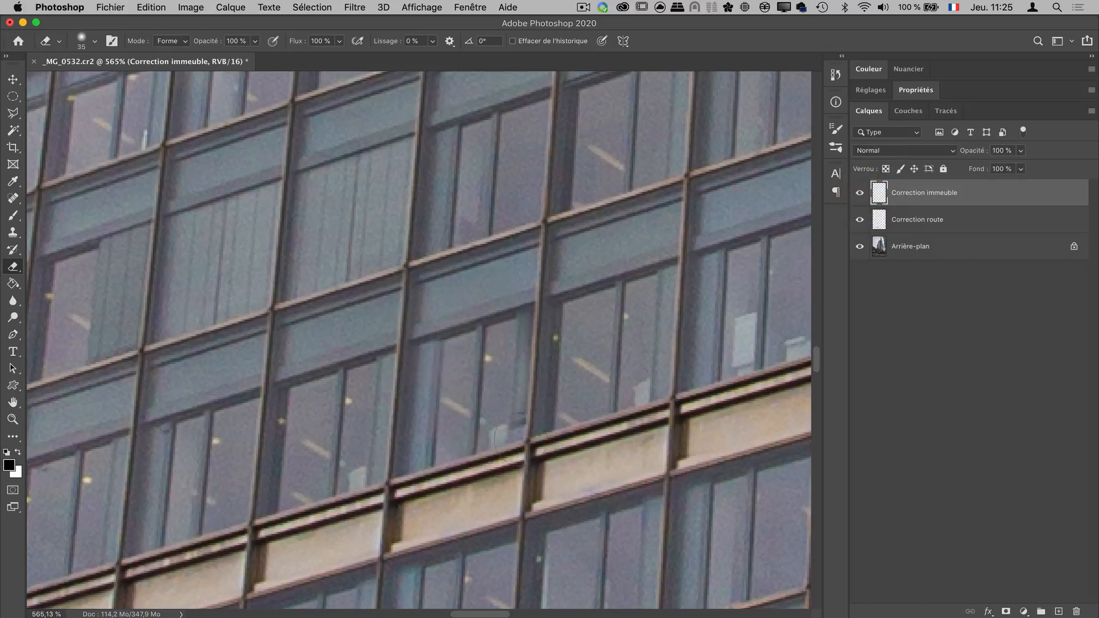
# View the photo at 100% and create a new 756 x 425 pixel document at 72 ppi with a white background.
pyautogui.doubleClick(12, 419)
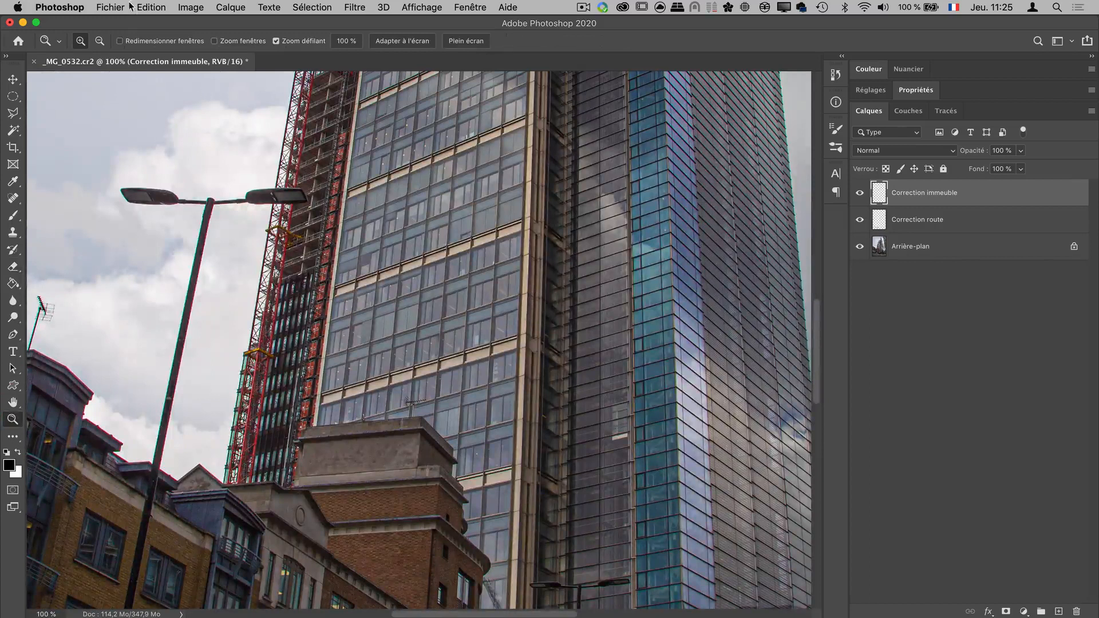
pyautogui.click(112, 7)
pyautogui.click(123, 24)
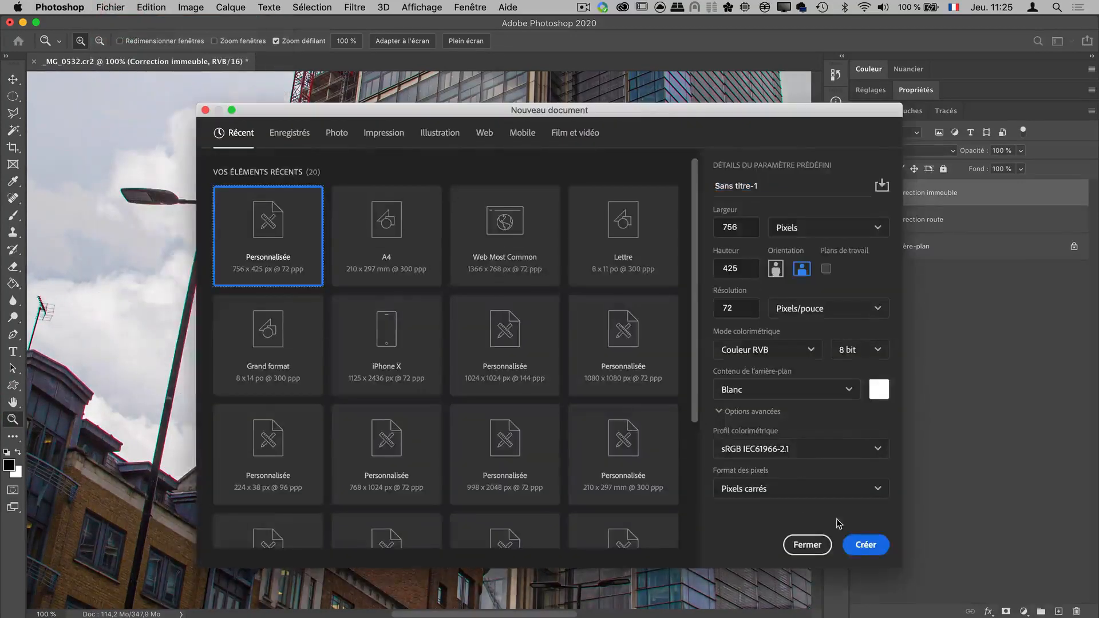
pyautogui.click(865, 545)
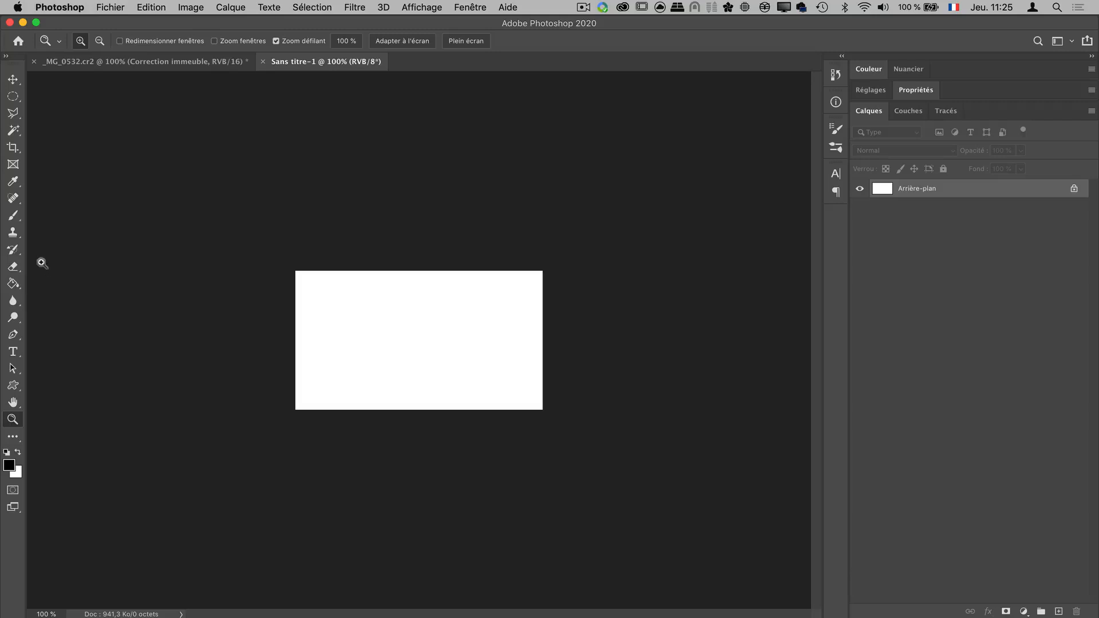
# Choose the submarine from the Boats group as the custom shape to draw.
pyautogui.click(12, 385)
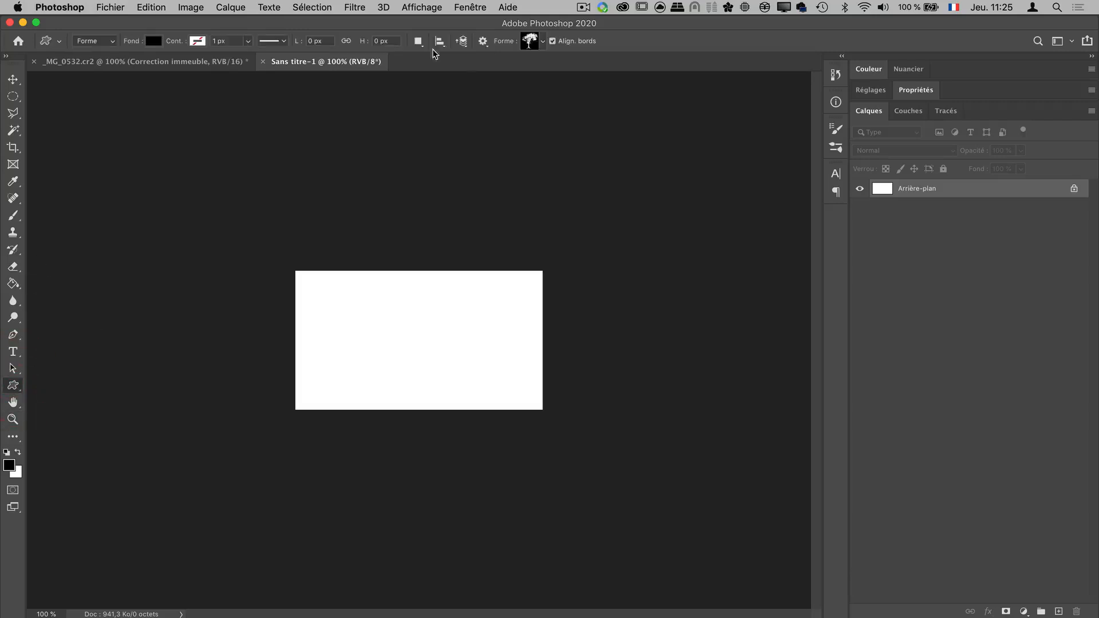
pyautogui.click(535, 46)
pyautogui.click(473, 106)
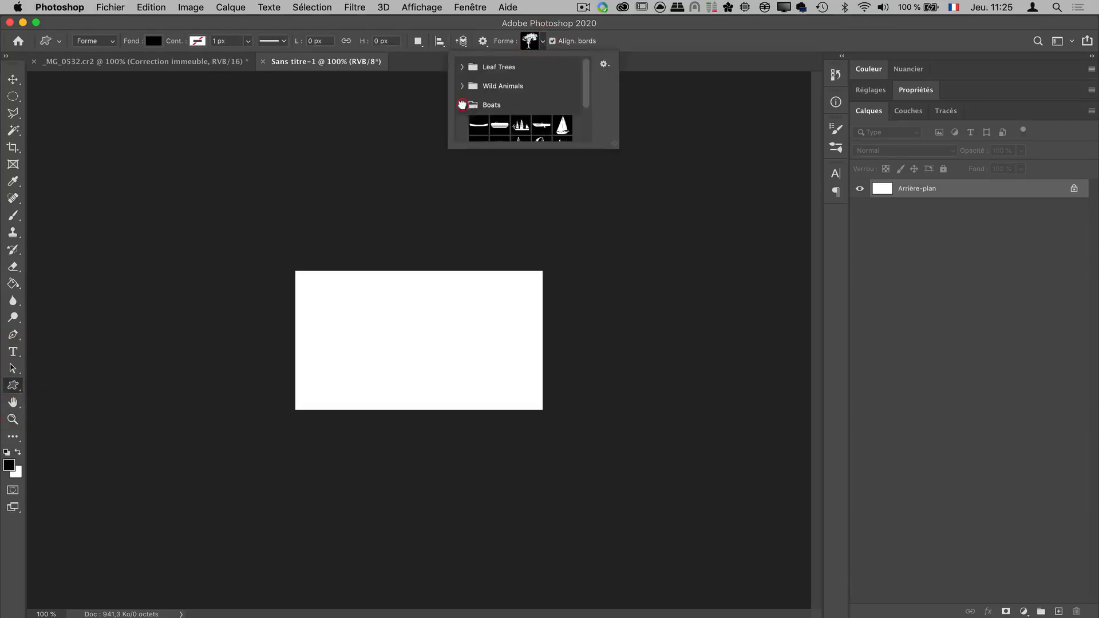
pyautogui.scroll(-3, 584, 114)
pyautogui.click(562, 123)
pyautogui.click(643, 38)
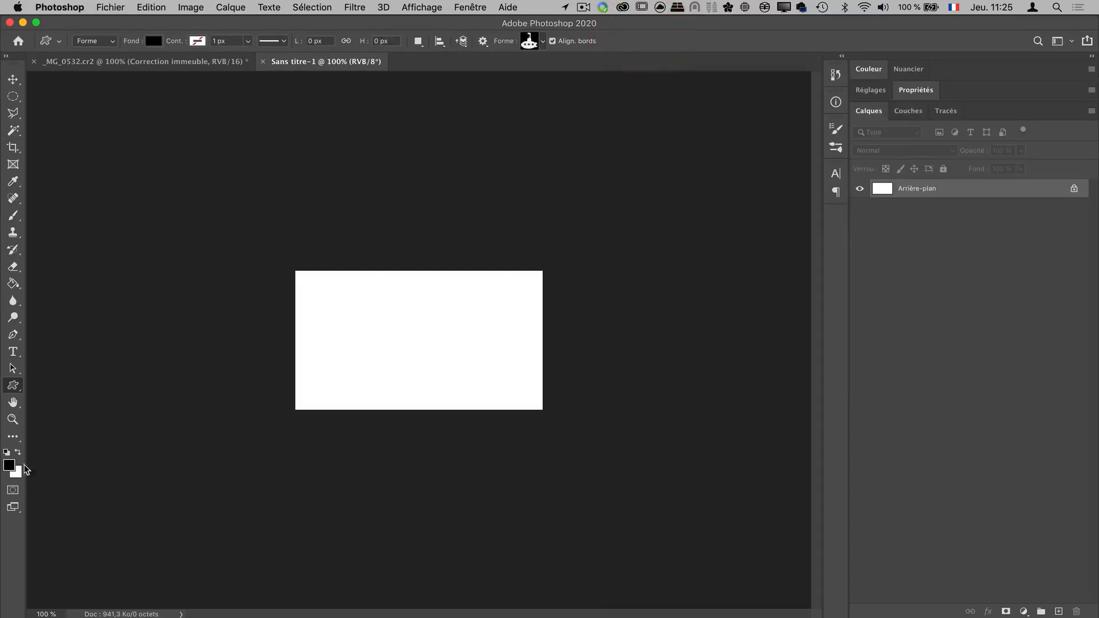
# Set the shape fill to yellow and draw a submarine about 324 x 308 px on the white canvas.
pyautogui.click(9, 465)
pyautogui.click(864, 159)
pyautogui.click(150, 42)
pyautogui.click(132, 111)
pyautogui.moveTo(313, 292); pyautogui.dragTo(553, 389)
pyautogui.press('shift')
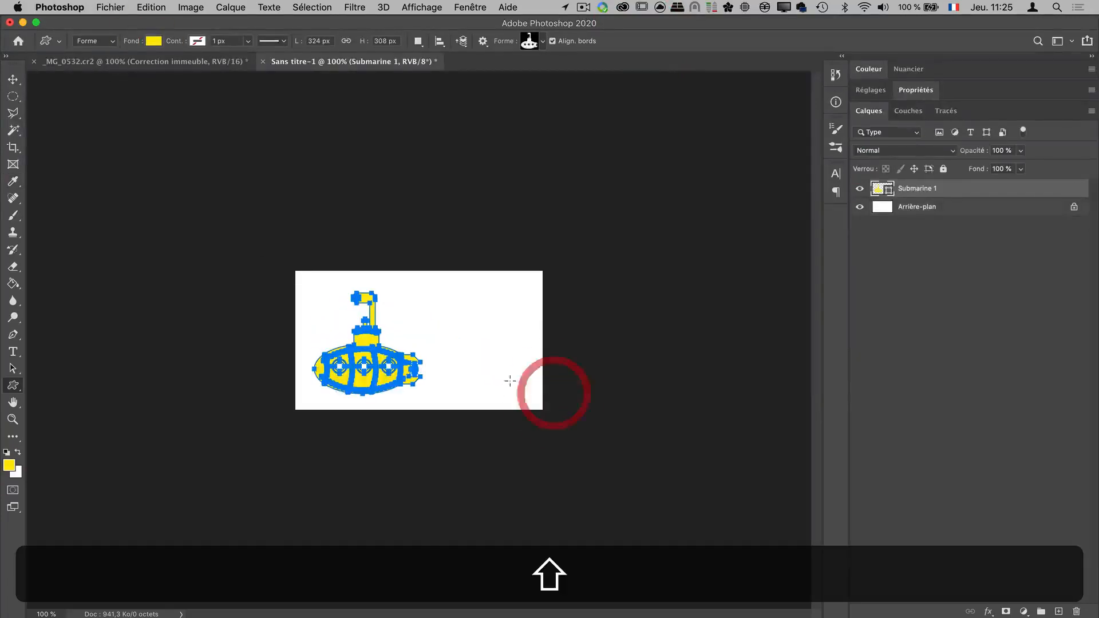
# Delete the white background layer and crop the canvas closely around the submarine with the unconstrained Rapport L/H option.
pyautogui.click(12, 79)
pyautogui.moveTo(884, 208); pyautogui.dragTo(1076, 611)
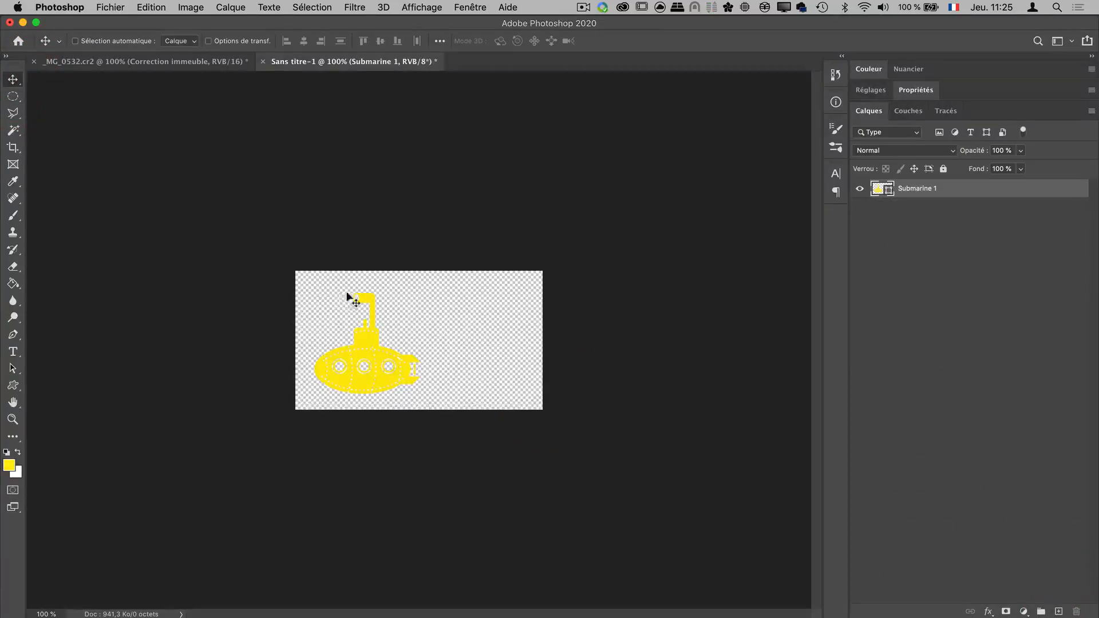
pyautogui.press('c')
pyautogui.moveTo(542, 344); pyautogui.dragTo(510, 320)
pyautogui.moveTo(419, 286); pyautogui.dragTo(424, 273)
pyautogui.click(127, 44)
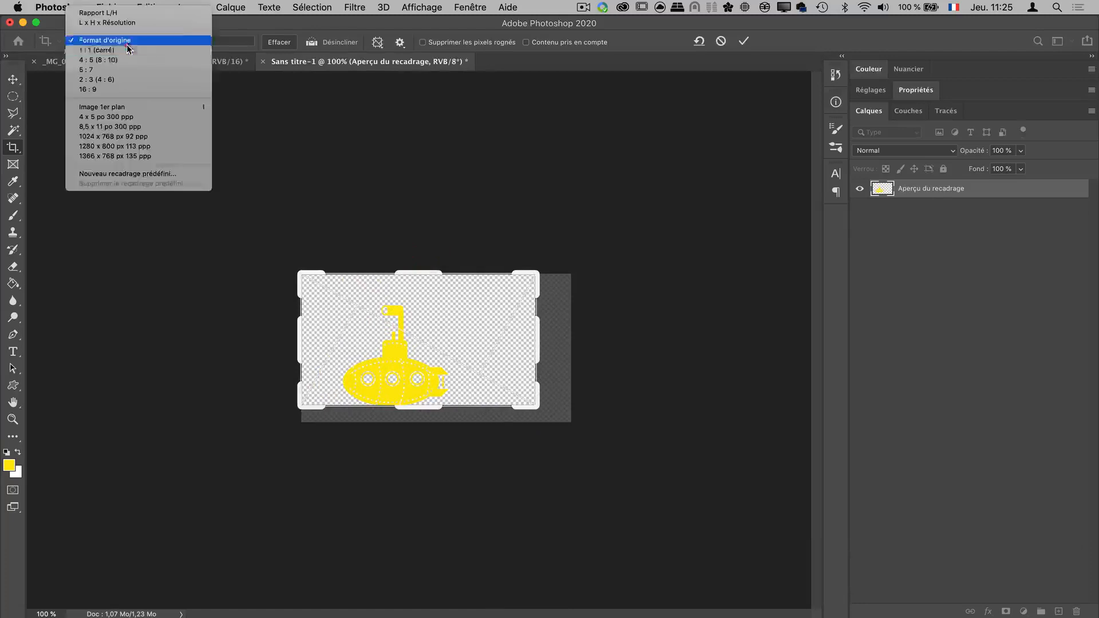
pyautogui.click(130, 13)
pyautogui.moveTo(536, 407); pyautogui.dragTo(494, 413)
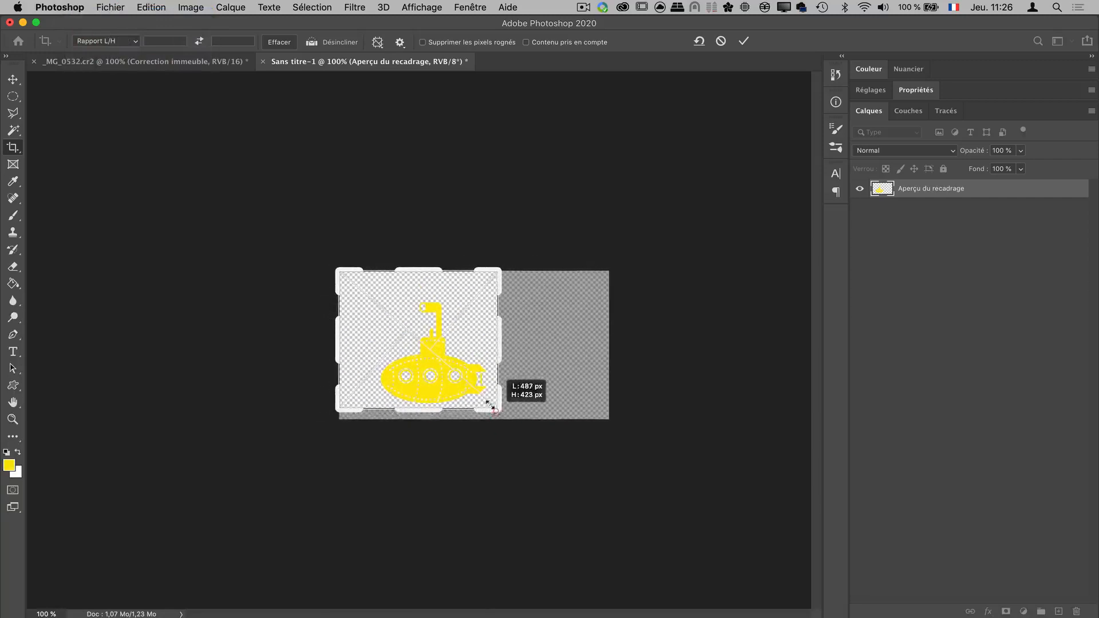
pyautogui.moveTo(342, 271); pyautogui.dragTo(362, 285)
pyautogui.click(740, 41)
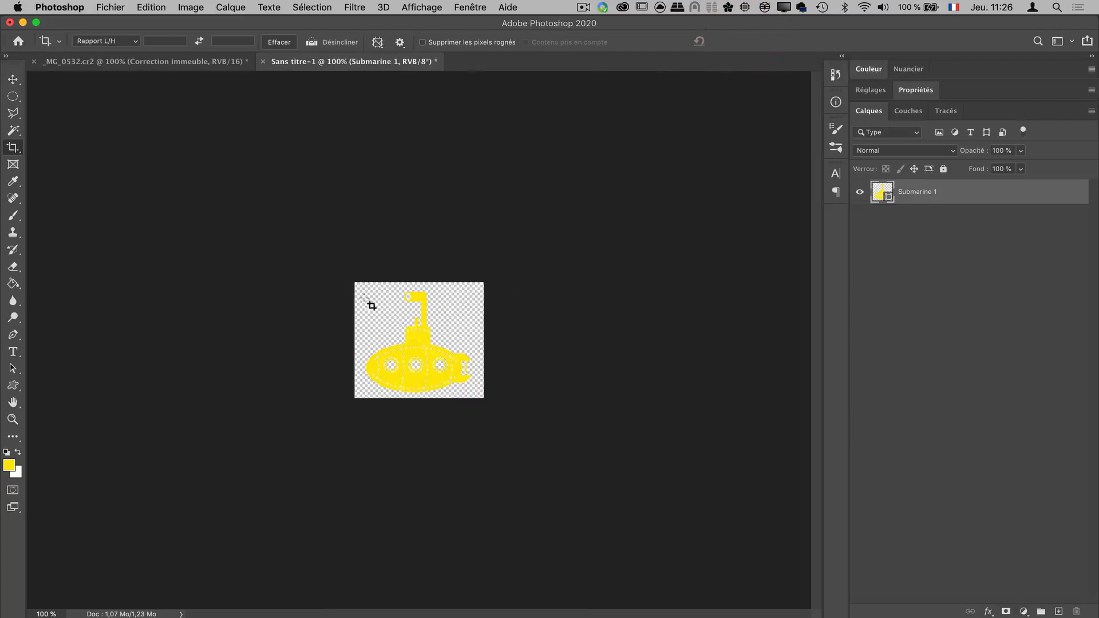
# Select the entire submarine canvas, copy it and switch to the _MG_0532.cr2 photo.
pyautogui.press('super+a')
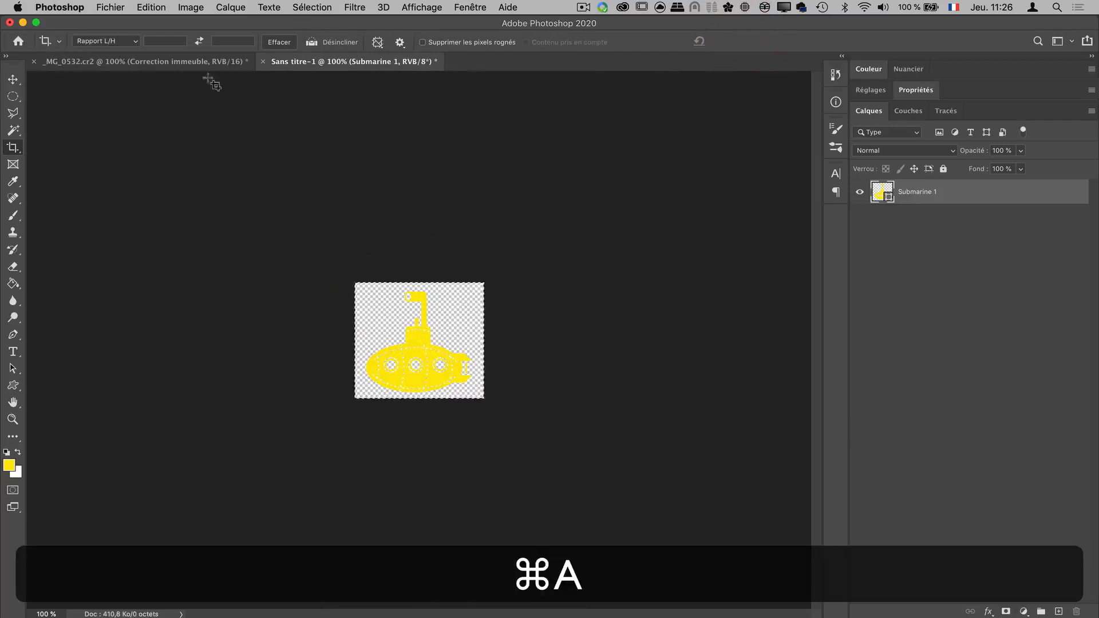
pyautogui.click(151, 7)
pyautogui.click(197, 113)
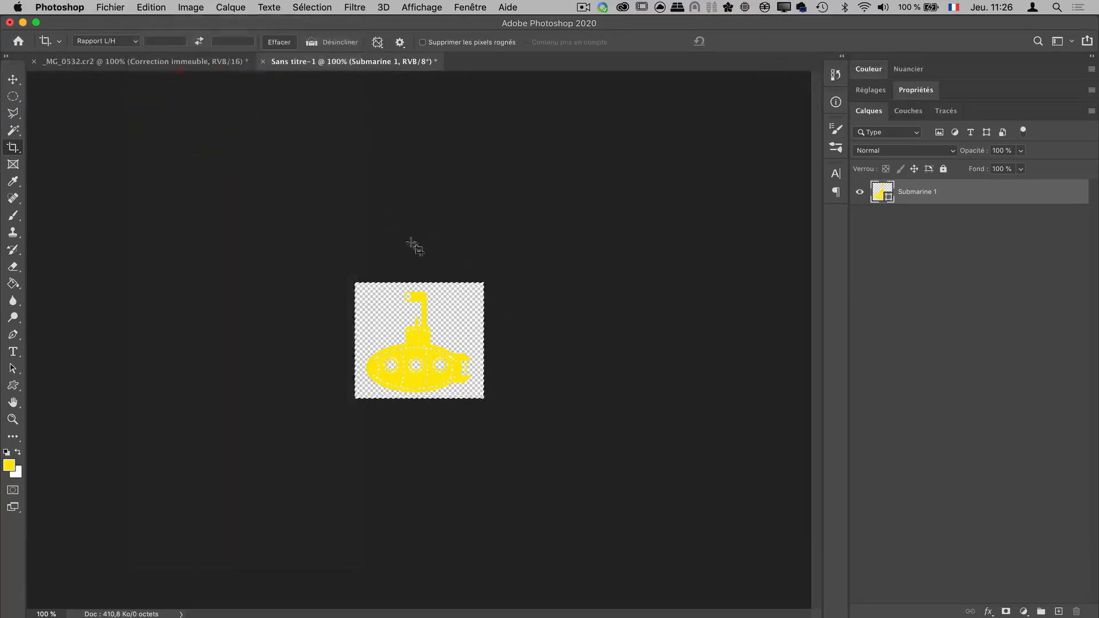
pyautogui.click(179, 68)
pyautogui.press('super+v')
pyautogui.press('super+z')
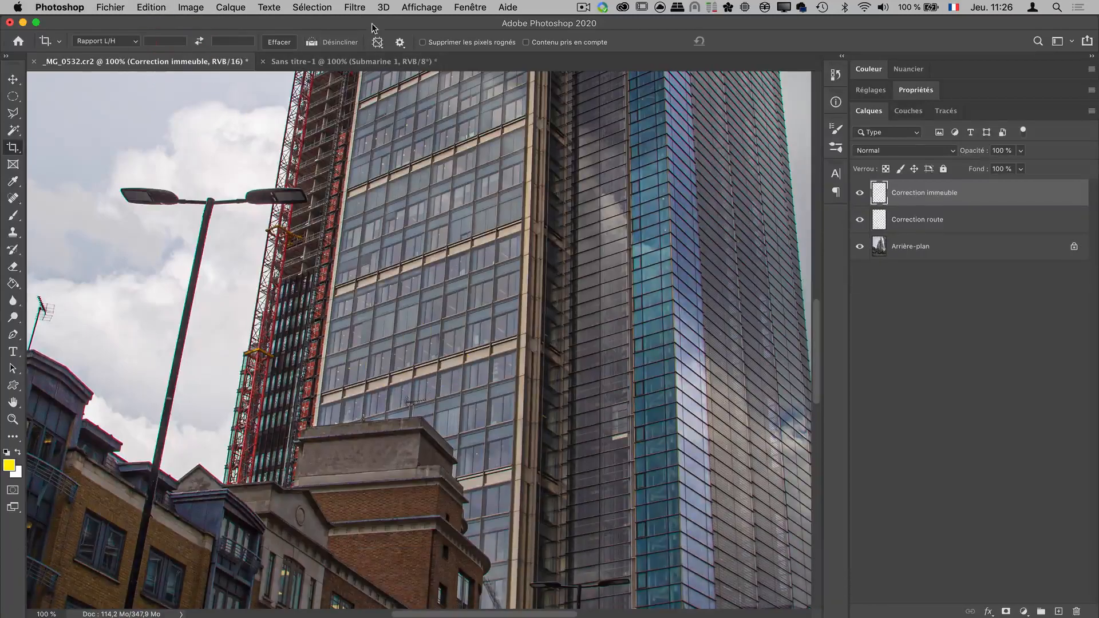
# Open the Vanishing Point filter on the Correction immeuble layer and paste the copied submarine into it.
pyautogui.click(386, 8)
pyautogui.moveTo(355, 7)
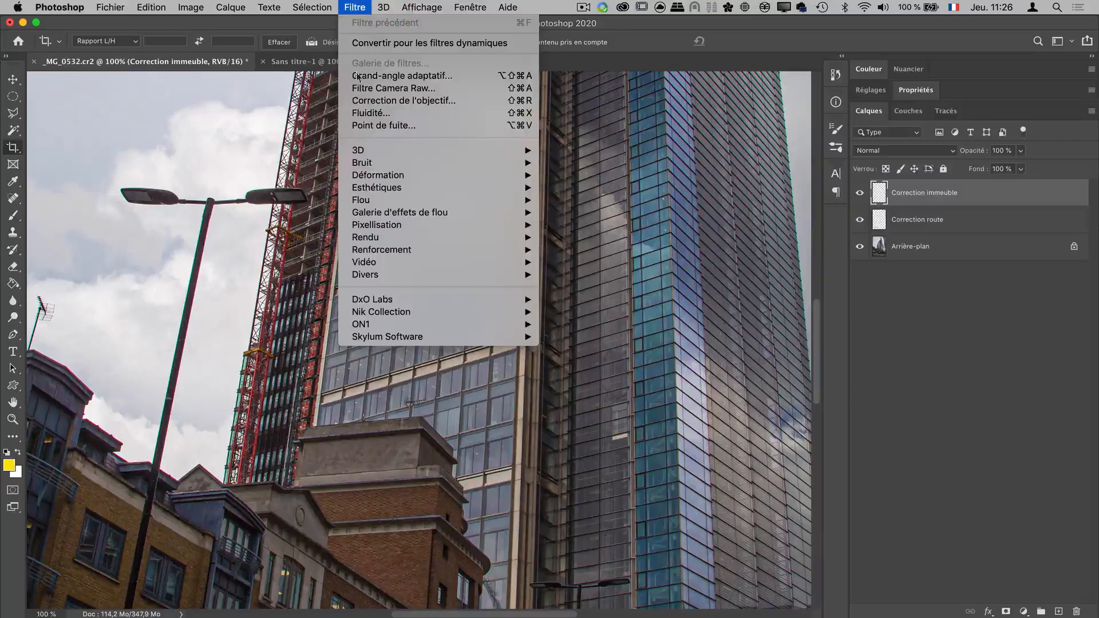
pyautogui.click(370, 125)
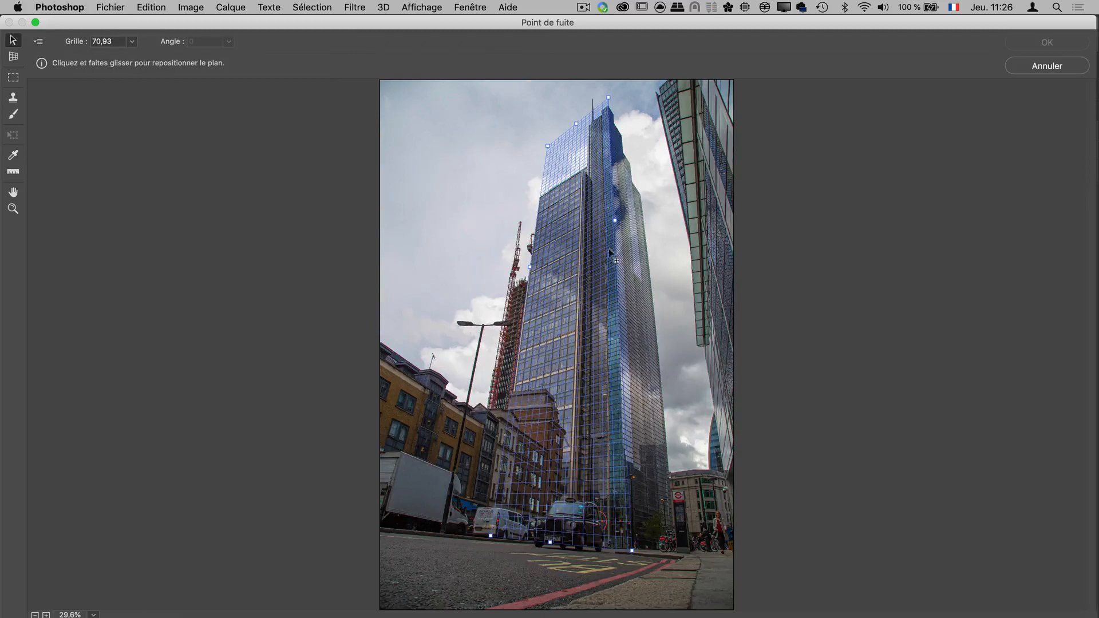
pyautogui.press('super+v')
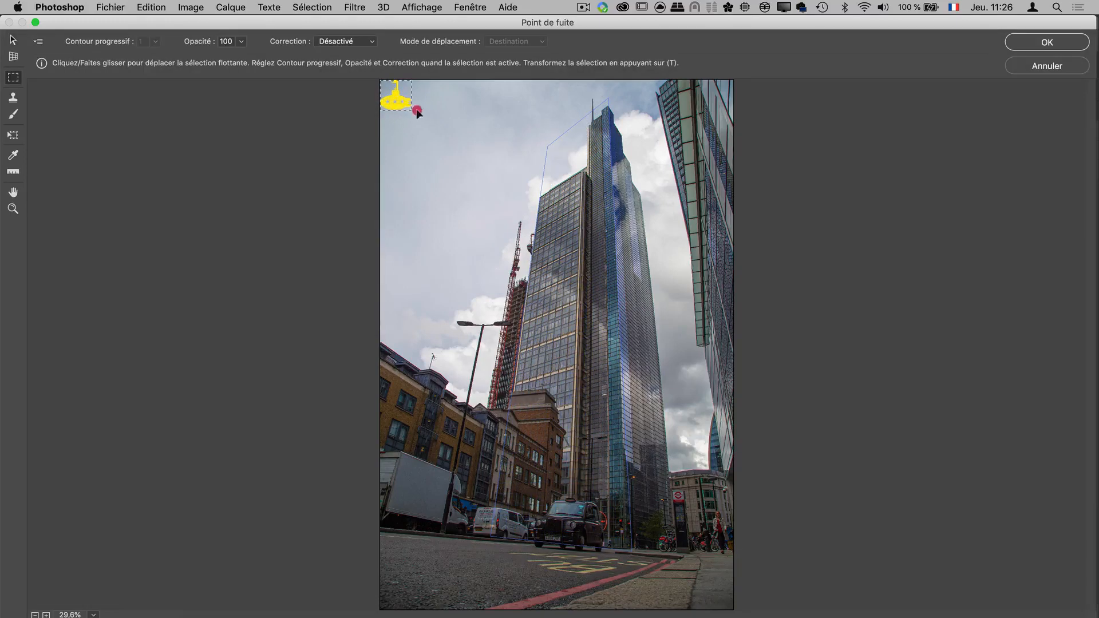
# Move the pasted submarine across the sky and onto the tower's perspective plane, over the lower windowed facade.
pyautogui.click(482, 141)
pyautogui.click(13, 39)
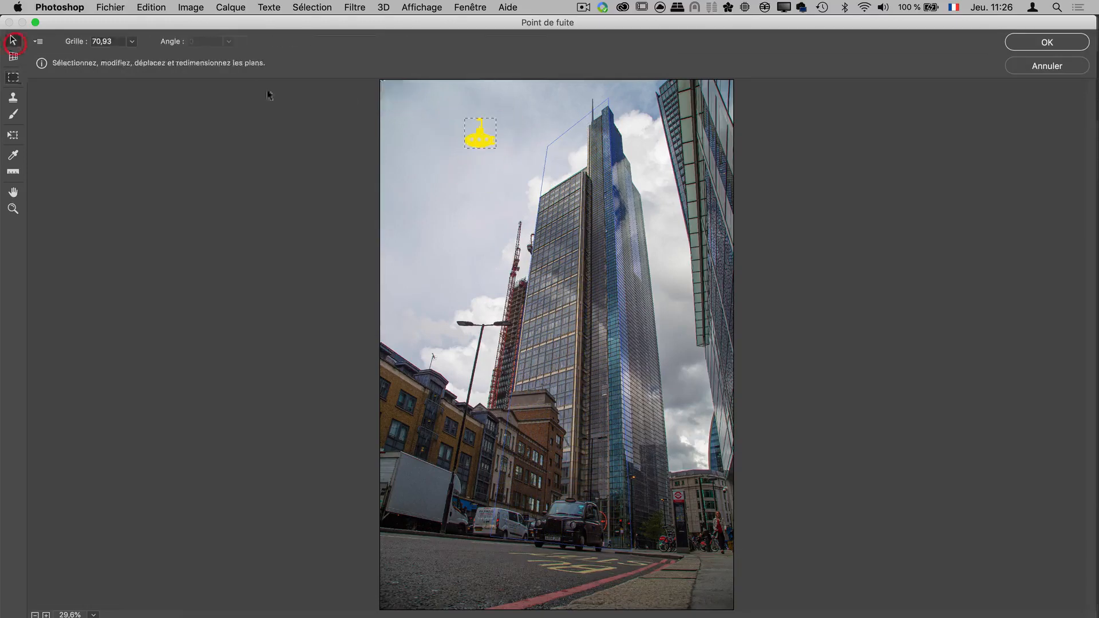
pyautogui.click(13, 77)
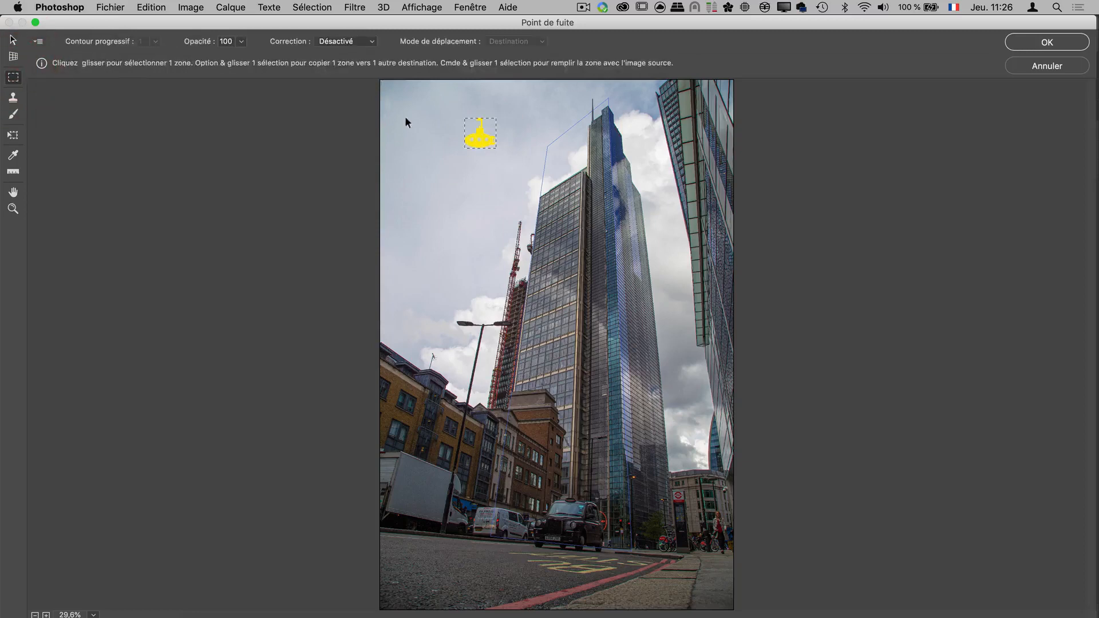
pyautogui.moveTo(485, 133); pyautogui.dragTo(559, 245)
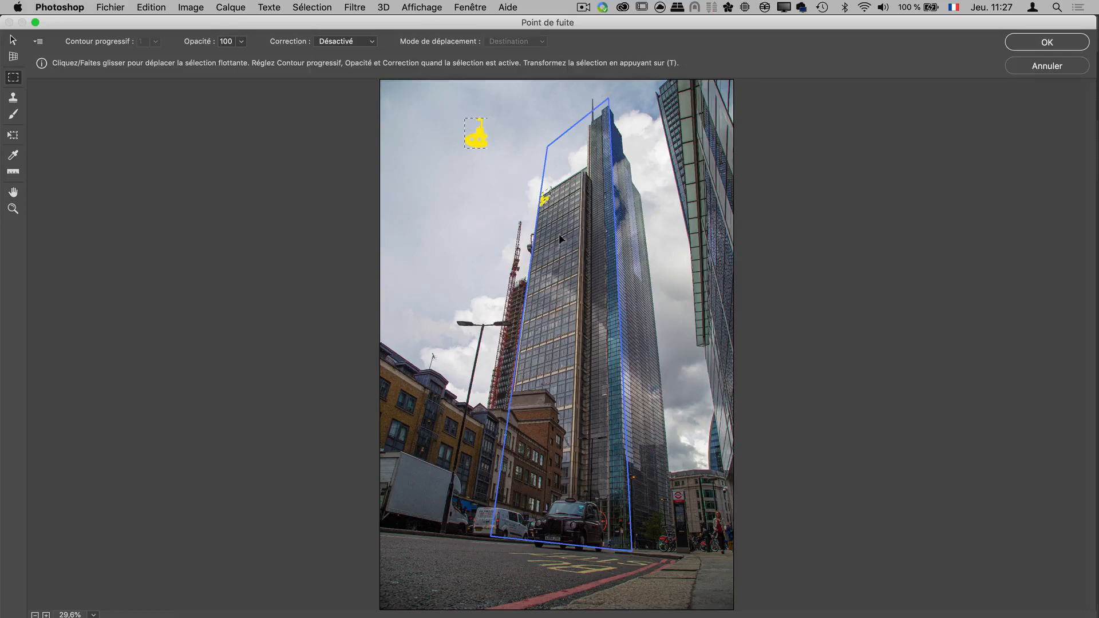
pyautogui.click(564, 233)
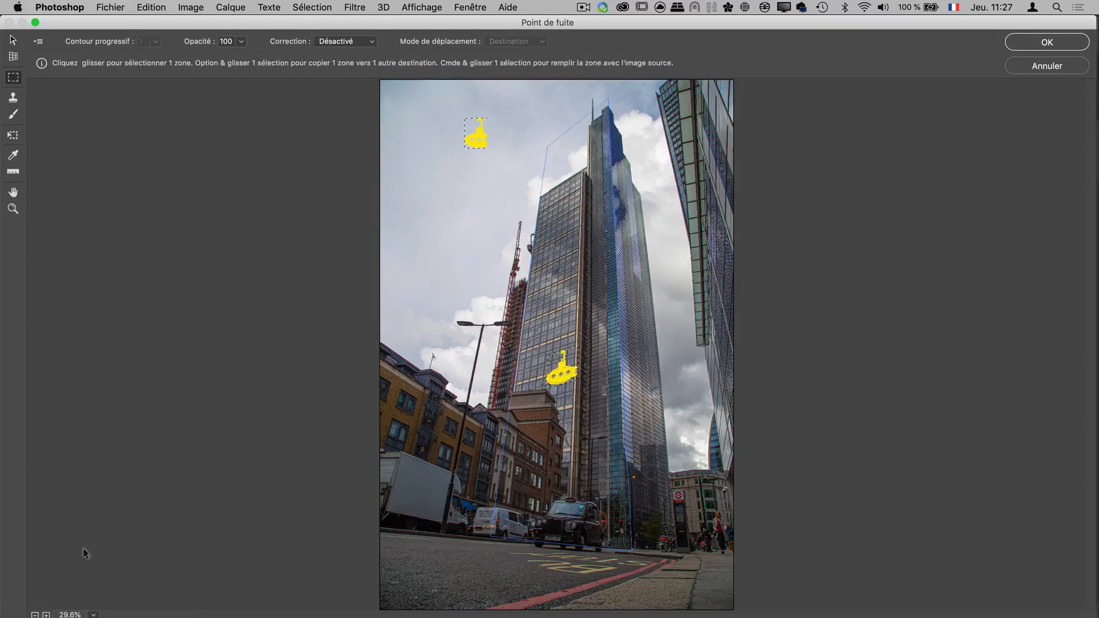
# Reposition the submarine on the tower's windows, scale it down slightly with the Transform tool, and apply the Vanishing Point filter.
pyautogui.click(46, 615)
pyautogui.click(46, 615)
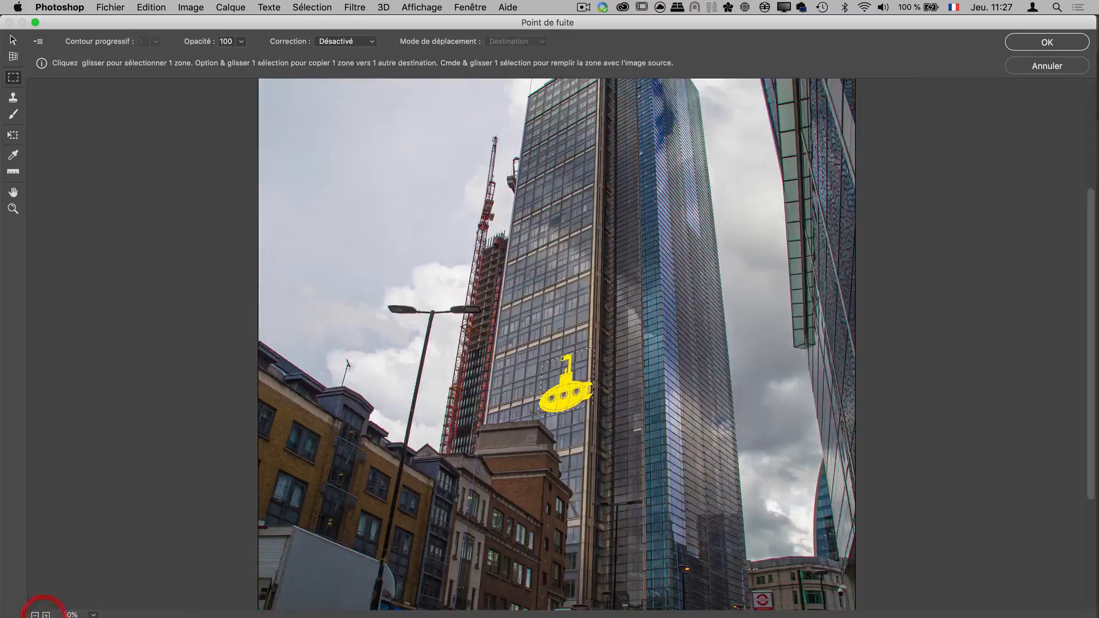
pyautogui.click(45, 614)
pyautogui.click(46, 614)
pyautogui.click(45, 615)
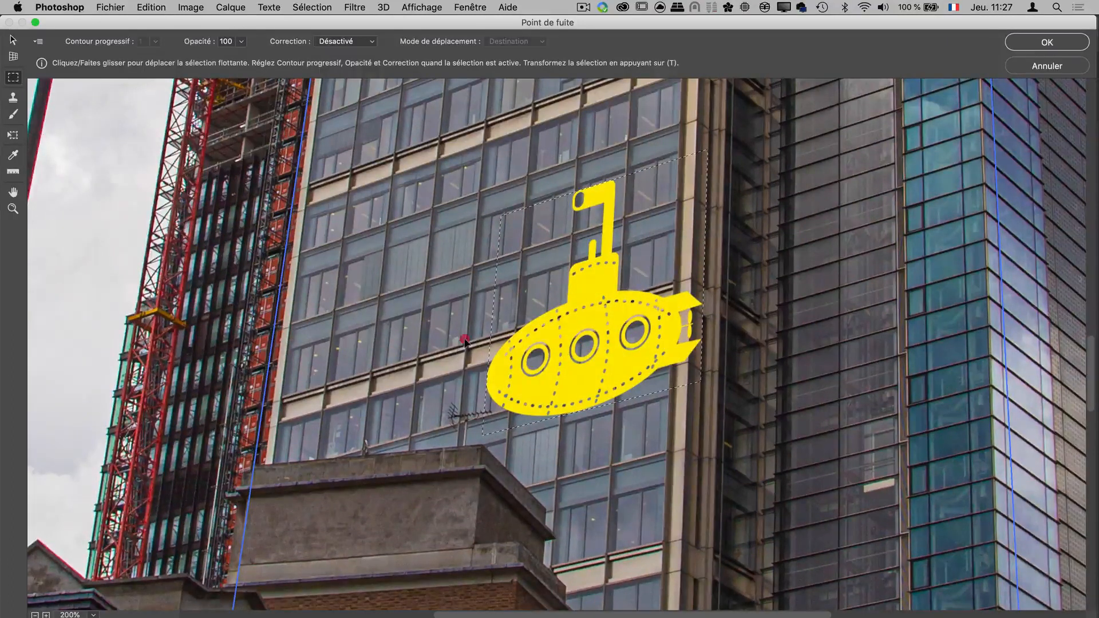
pyautogui.click(477, 293)
pyautogui.press('t')
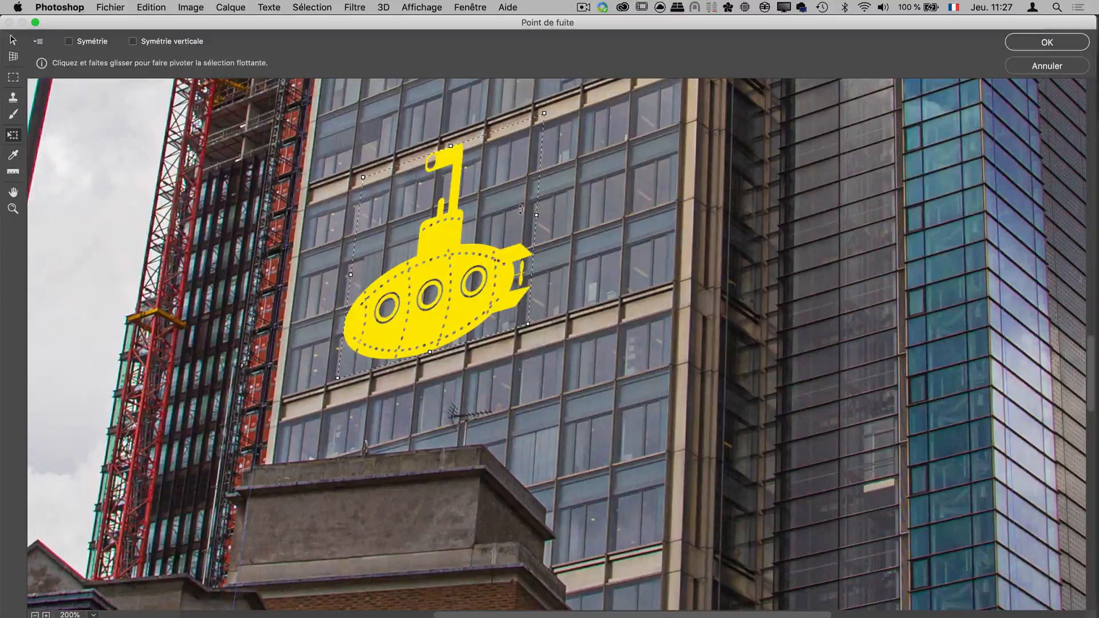
pyautogui.click(1034, 43)
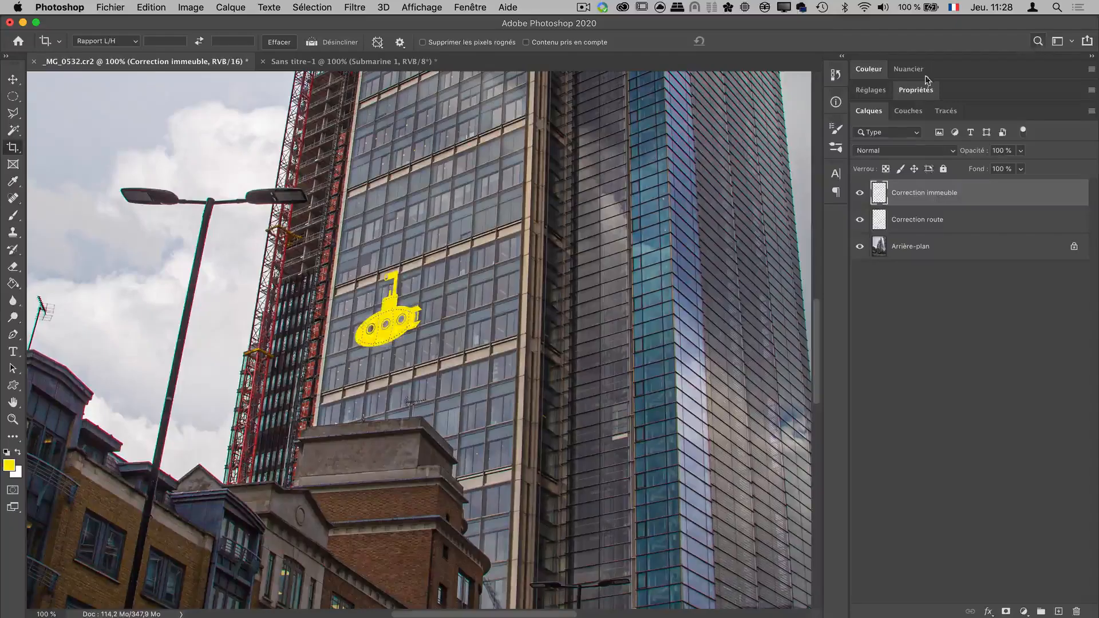
# Outline the yellow submarine on the facade with a loose freehand Lasso selection.
pyautogui.moveTo(982, 151); pyautogui.dragTo(1050, 153)
pyautogui.press('z')
pyautogui.moveTo(401, 321); pyautogui.dragTo(449, 270)
pyautogui.click(13, 100)
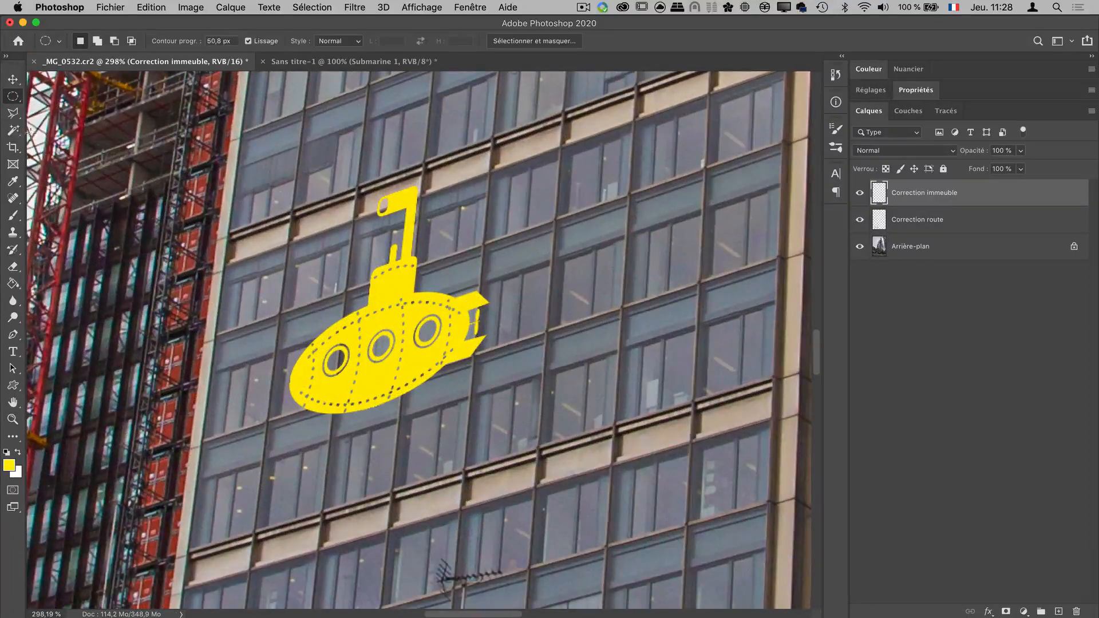
pyautogui.click(14, 116)
pyautogui.click(13, 114)
pyautogui.click(63, 108)
pyautogui.moveTo(367, 182)
pyautogui.mouseDown()
pyautogui.moveTo(358, 261)
pyautogui.moveTo(308, 307)
pyautogui.moveTo(282, 364)
pyautogui.moveTo(300, 405)
pyautogui.mouseUp()
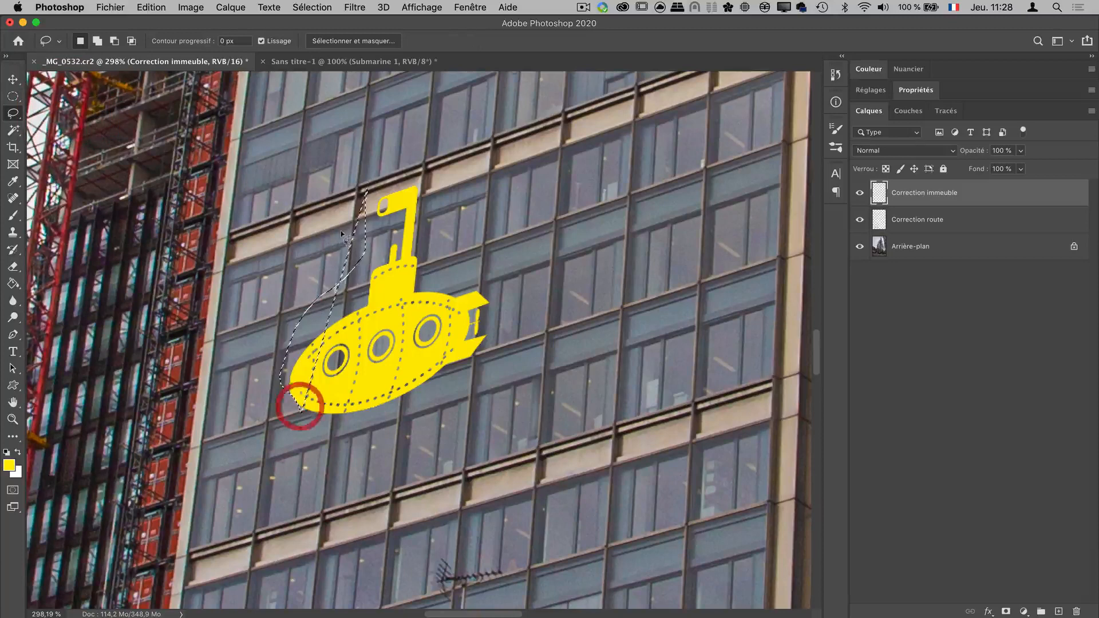
pyautogui.moveTo(370, 185)
pyautogui.mouseDown()
pyautogui.moveTo(354, 266)
pyautogui.moveTo(284, 370)
pyautogui.moveTo(294, 428)
pyautogui.moveTo(324, 436)
pyautogui.moveTo(390, 415)
pyautogui.moveTo(487, 355)
pyautogui.moveTo(502, 308)
pyautogui.moveTo(486, 268)
pyautogui.moveTo(453, 264)
pyautogui.moveTo(438, 174)
pyautogui.moveTo(372, 174)
pyautogui.mouseUp()
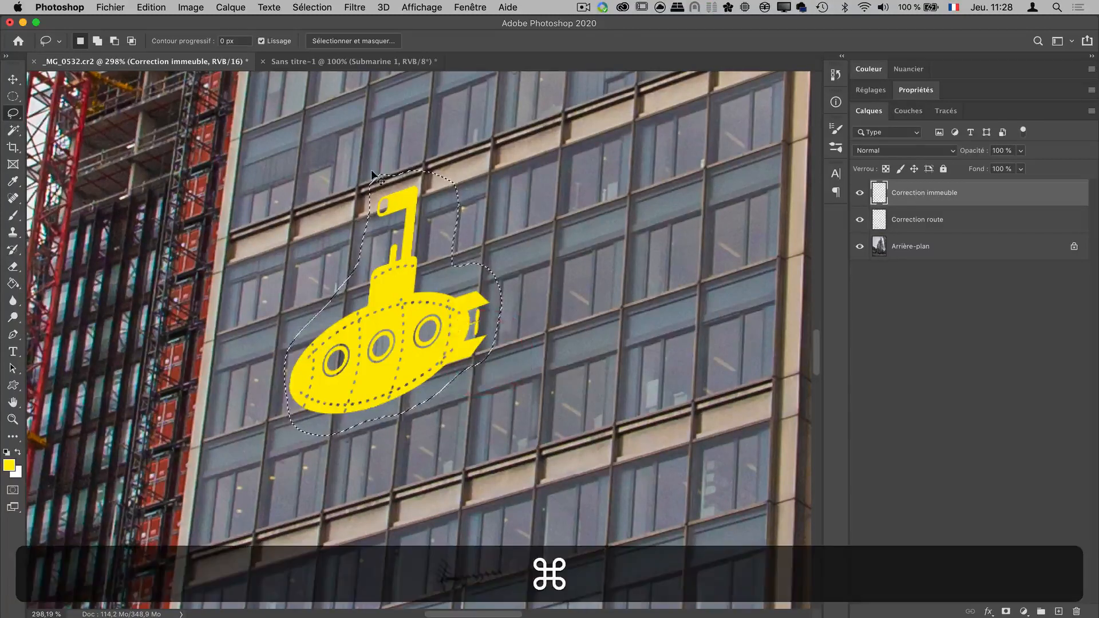
# Cut the selected submarine, paste it onto its own layer and move it back into place on the facade.
pyautogui.press('super+x')
pyautogui.press('super+v')
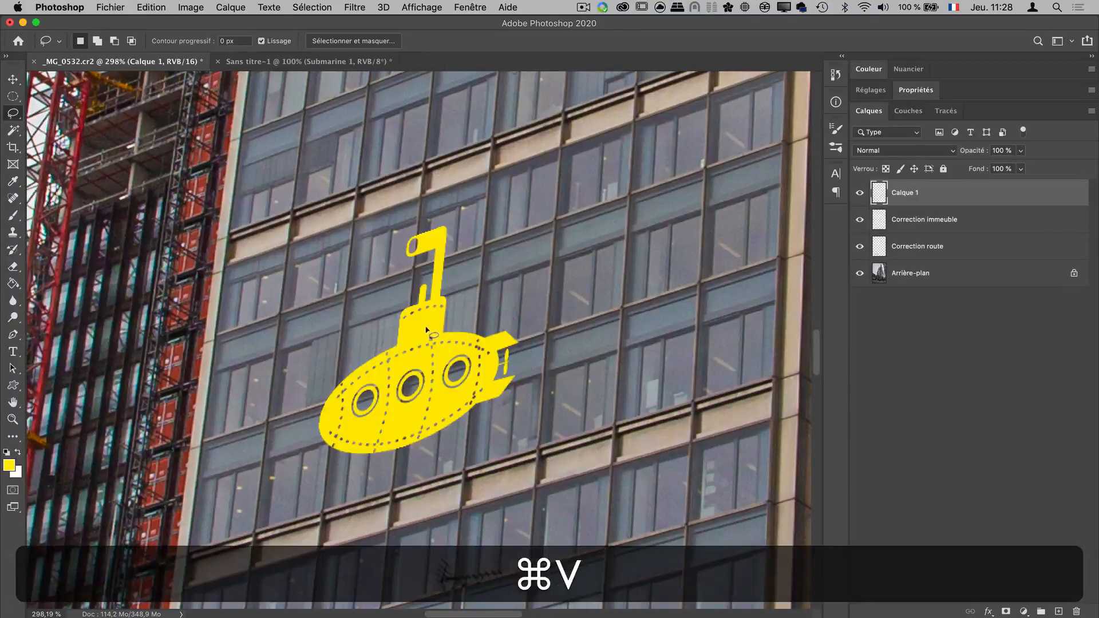
pyautogui.press('v')
pyautogui.moveTo(425, 316); pyautogui.dragTo(382, 309)
pyautogui.moveTo(382, 307); pyautogui.dragTo(386, 324)
# Set the submarine layer's blend mode to Incrustation and its opacity to 78%.
pyautogui.click(950, 154)
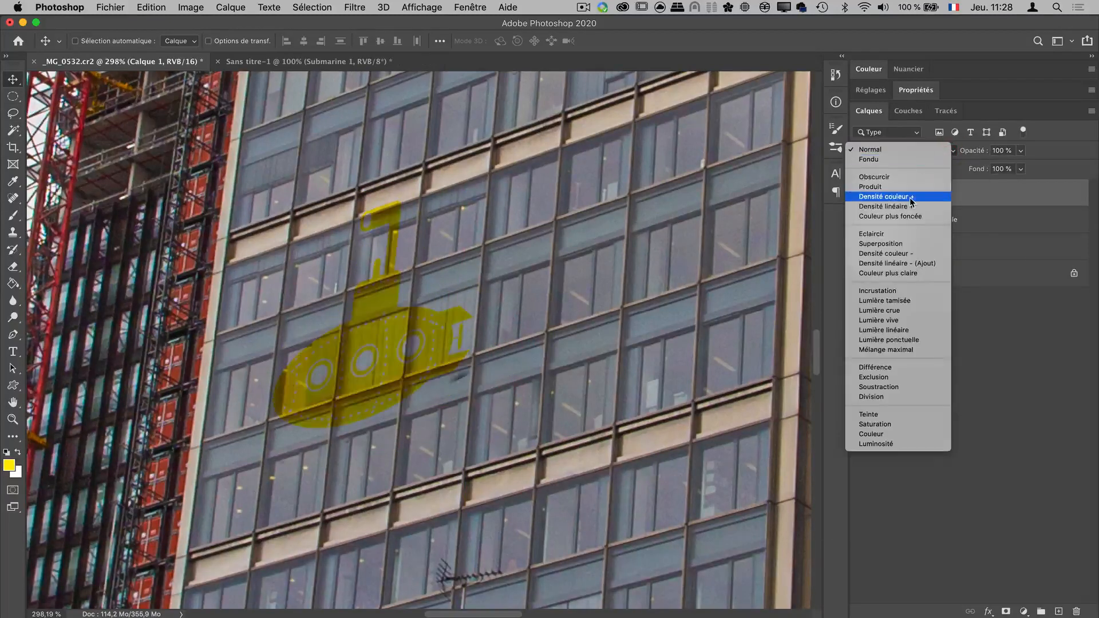
pyautogui.click(913, 292)
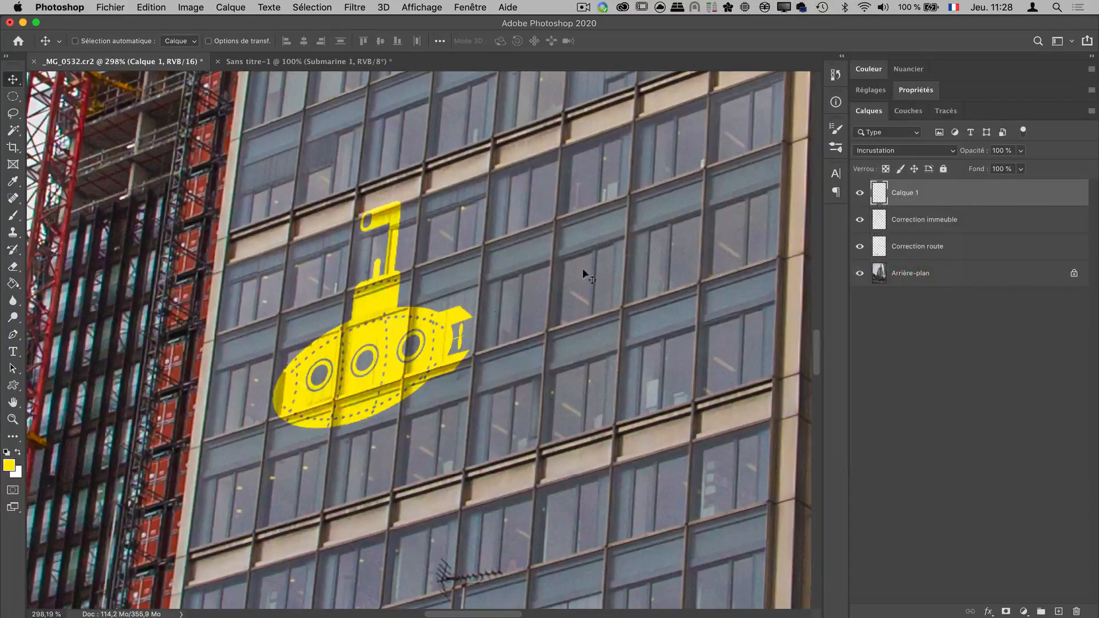
pyautogui.click(386, 224)
pyautogui.moveTo(386, 224); pyautogui.dragTo(386, 228)
pyautogui.moveTo(961, 154); pyautogui.dragTo(959, 155)
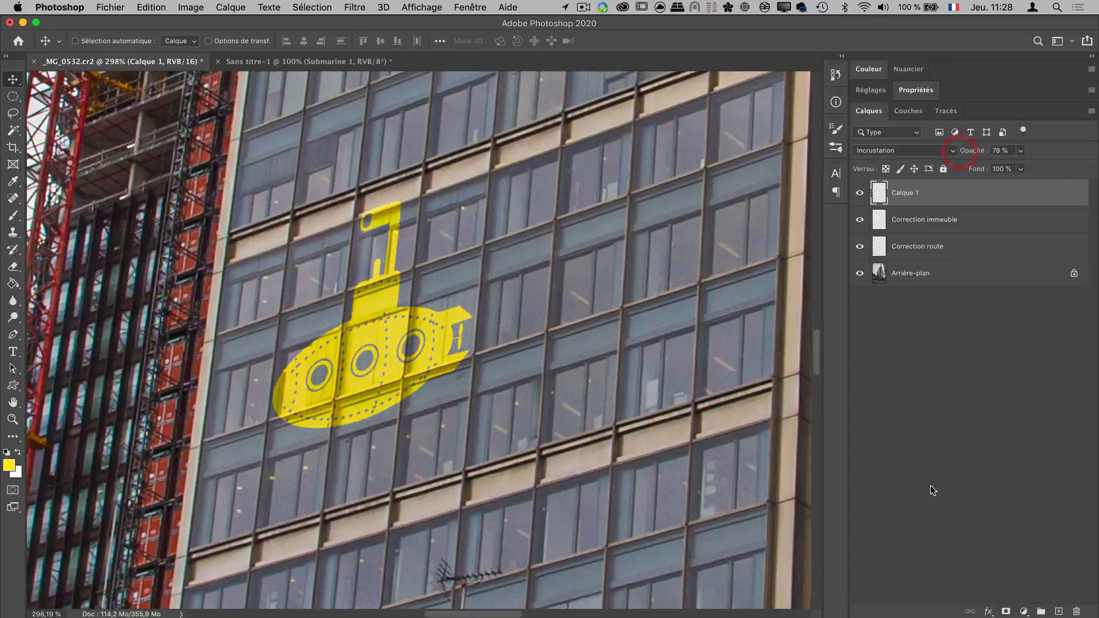
# Add a layer mask to the submarine layer and set the Brush to 48 px with 21% opacity.
pyautogui.click(1006, 611)
pyautogui.press('b')
pyautogui.rightClick(425, 277)
pyautogui.moveTo(559, 304); pyautogui.dragTo(502, 304)
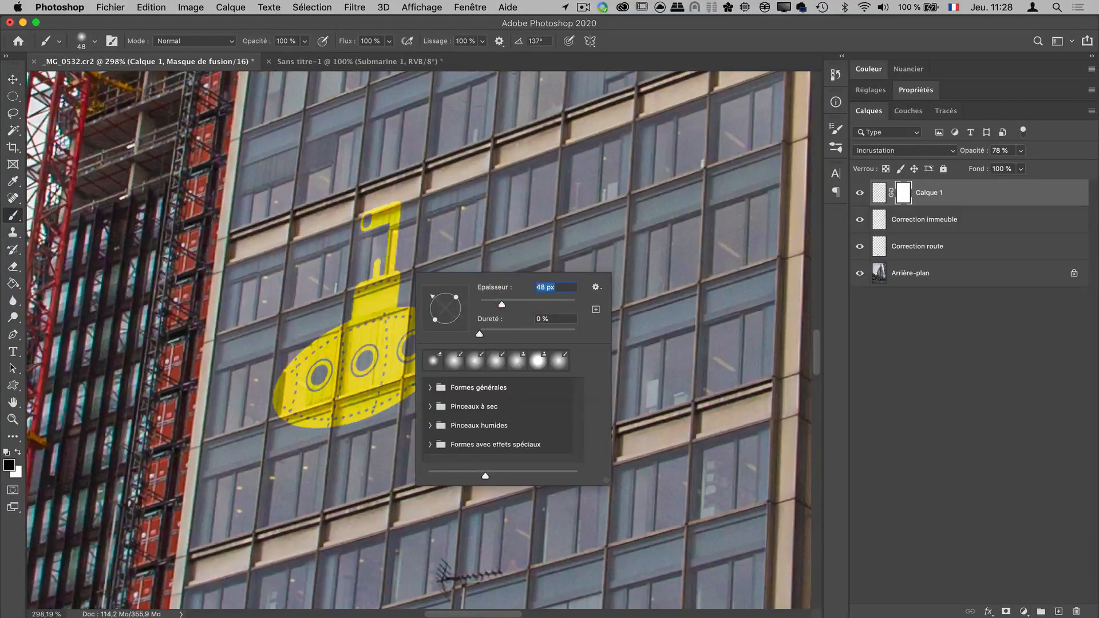
pyautogui.press('Return')
pyautogui.press('3')
pyautogui.press('2')
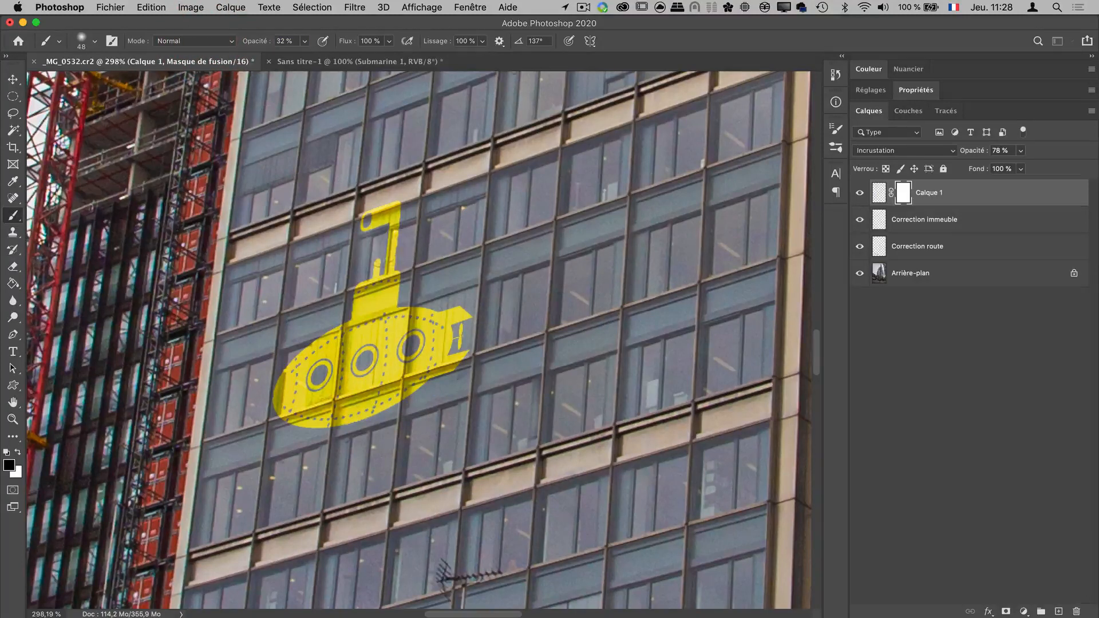
pyautogui.moveTo(257, 43); pyautogui.dragTo(248, 43)
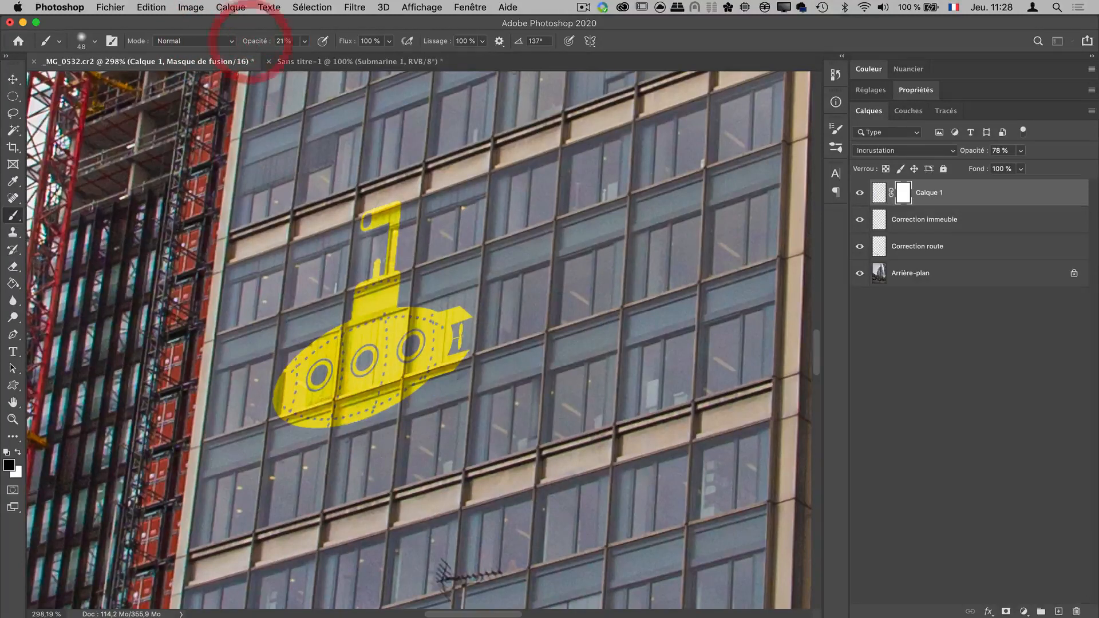
# Set the mask brush to 30 px with 69% opacity and paint over the window area around the submarine's periscope.
pyautogui.moveTo(428, 254); pyautogui.dragTo(385, 251)
pyautogui.press('cmd+z')
pyautogui.moveTo(264, 45); pyautogui.dragTo(292, 43)
pyautogui.moveTo(395, 236); pyautogui.dragTo(365, 271)
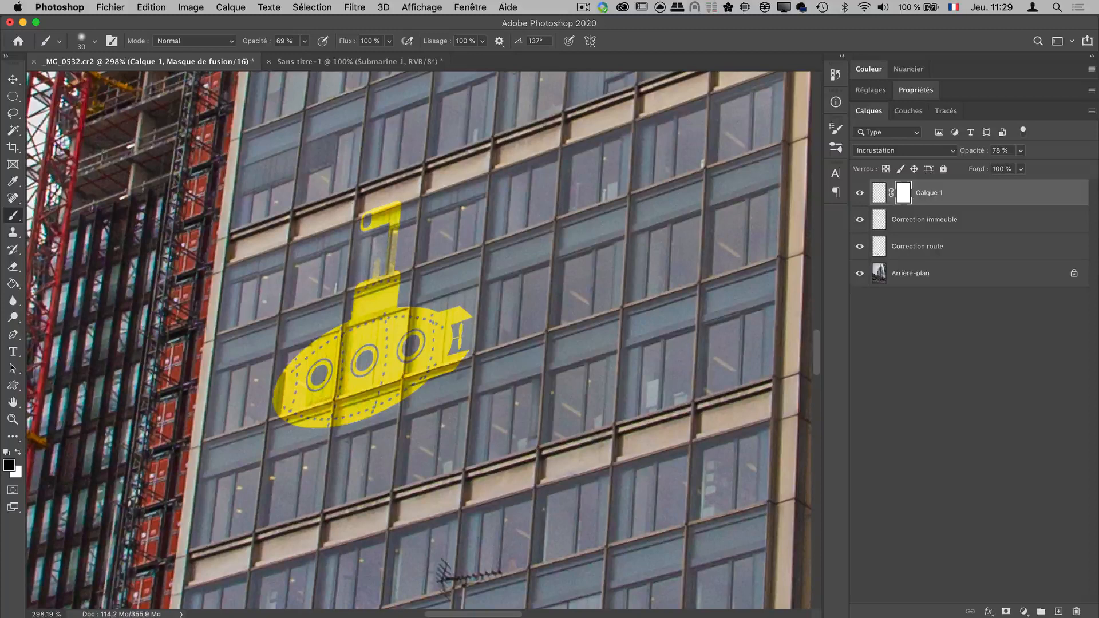
# Paint on the layer mask over the facade windows across the hull to partly hide the submarine's portholes and tail.
pyautogui.moveTo(302, 368)
pyautogui.mouseDown()
pyautogui.moveTo(295, 402)
pyautogui.moveTo(301, 364)
pyautogui.moveTo(323, 344)
pyautogui.moveTo(316, 390)
pyautogui.moveTo(309, 401)
pyautogui.mouseUp()
pyautogui.click(325, 351)
pyautogui.click(330, 354)
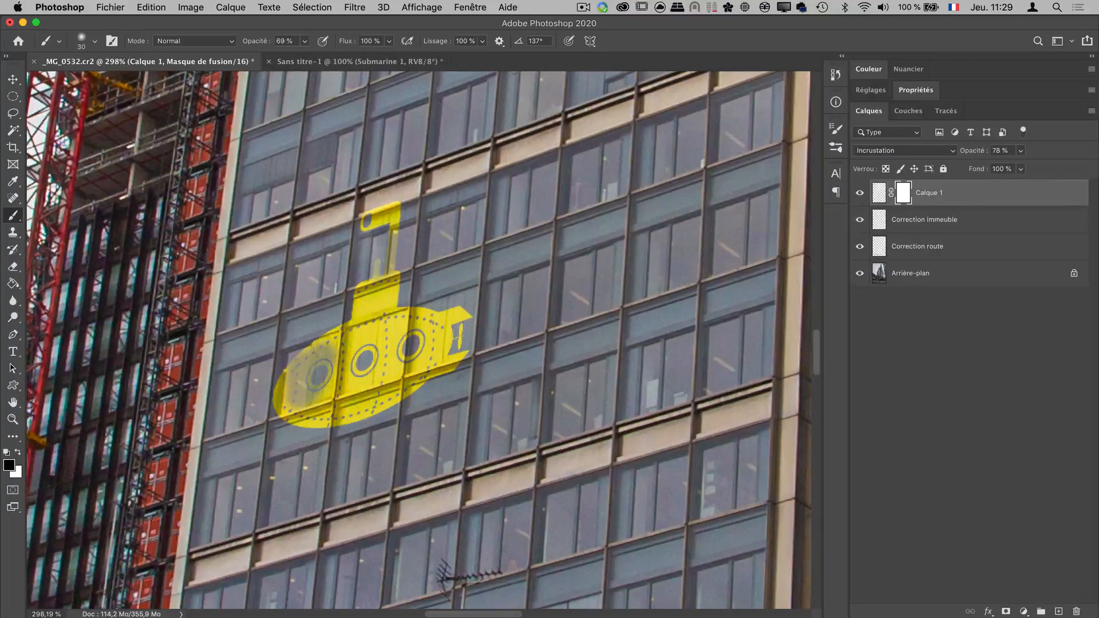
pyautogui.click(317, 385)
pyautogui.moveTo(428, 316)
pyautogui.mouseDown()
pyautogui.moveTo(422, 327)
pyautogui.moveTo(445, 352)
pyautogui.moveTo(466, 312)
pyautogui.moveTo(446, 350)
pyautogui.moveTo(413, 366)
pyautogui.mouseUp()
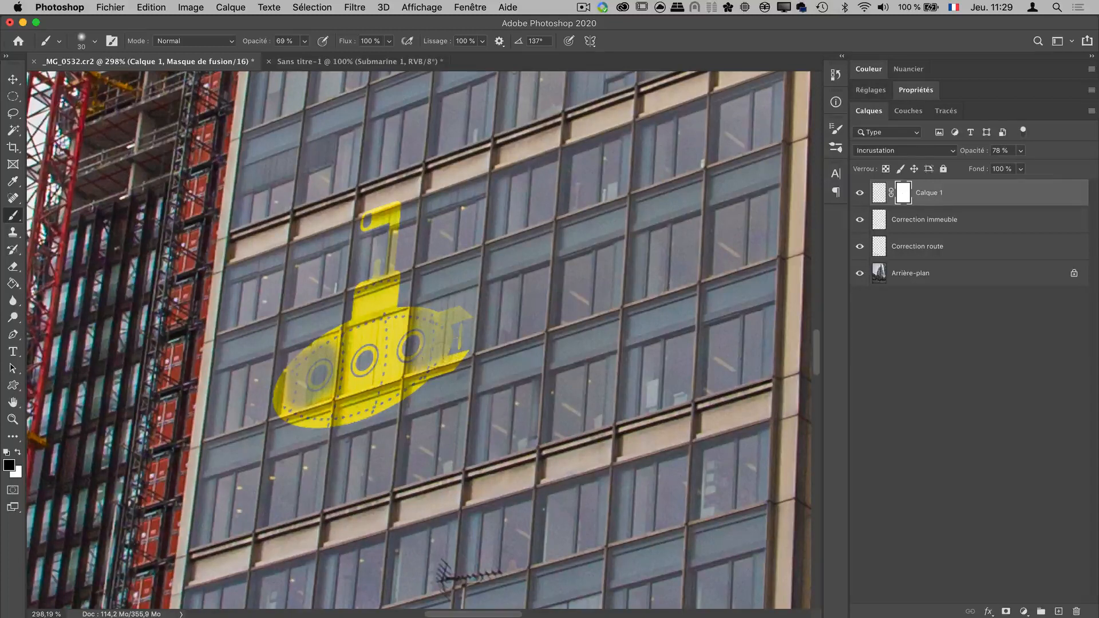
pyautogui.moveTo(399, 327)
pyautogui.mouseDown()
pyautogui.moveTo(361, 336)
pyautogui.moveTo(393, 328)
pyautogui.moveTo(391, 373)
pyautogui.moveTo(351, 388)
pyautogui.moveTo(358, 349)
pyautogui.moveTo(366, 352)
pyautogui.mouseUp()
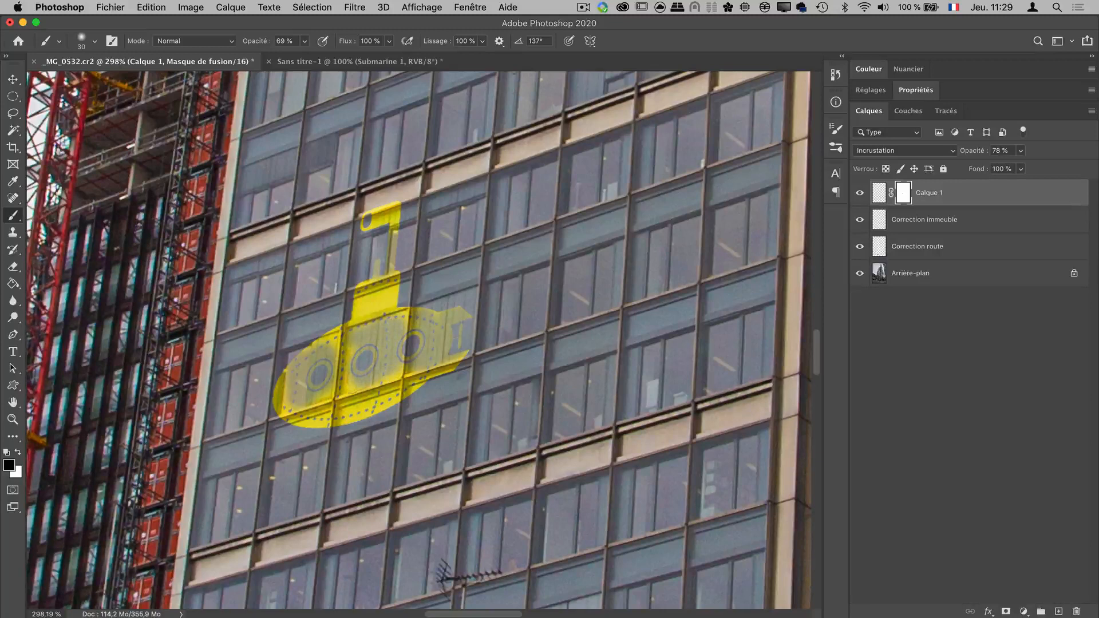
pyautogui.moveTo(355, 348)
pyautogui.mouseDown()
pyautogui.moveTo(330, 345)
pyautogui.moveTo(297, 378)
pyautogui.moveTo(292, 405)
pyautogui.moveTo(326, 385)
pyautogui.moveTo(396, 375)
pyautogui.moveTo(328, 389)
pyautogui.moveTo(350, 415)
pyautogui.mouseUp()
# Delete the submarine layer's mask and set the layer's opacity to 55%.
pyautogui.doubleClick(12, 420)
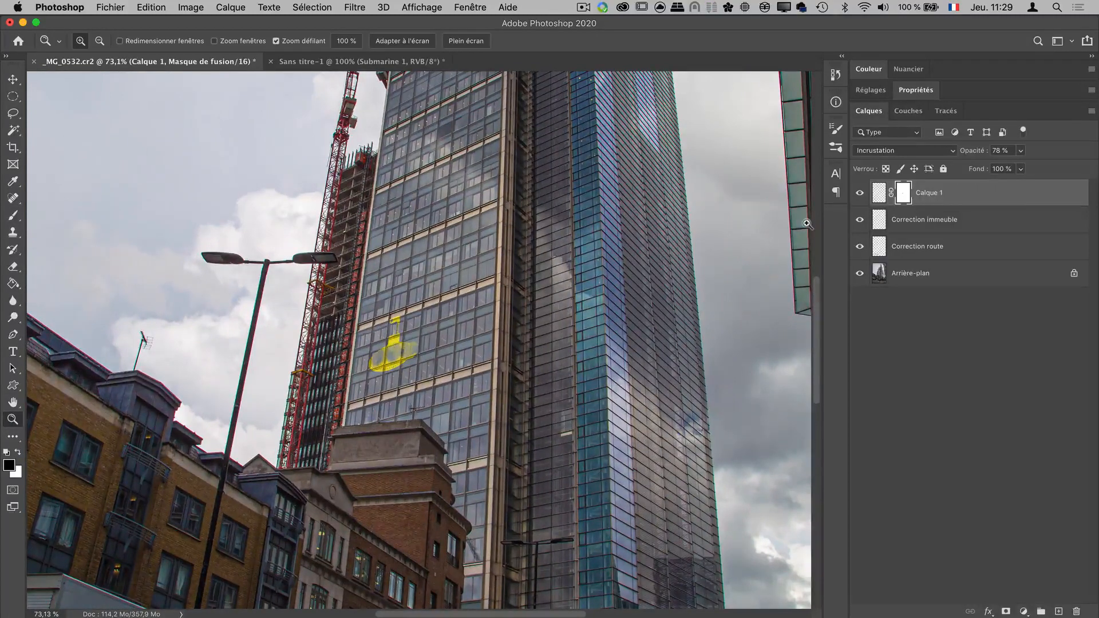
pyautogui.rightClick(903, 193)
pyautogui.click(939, 213)
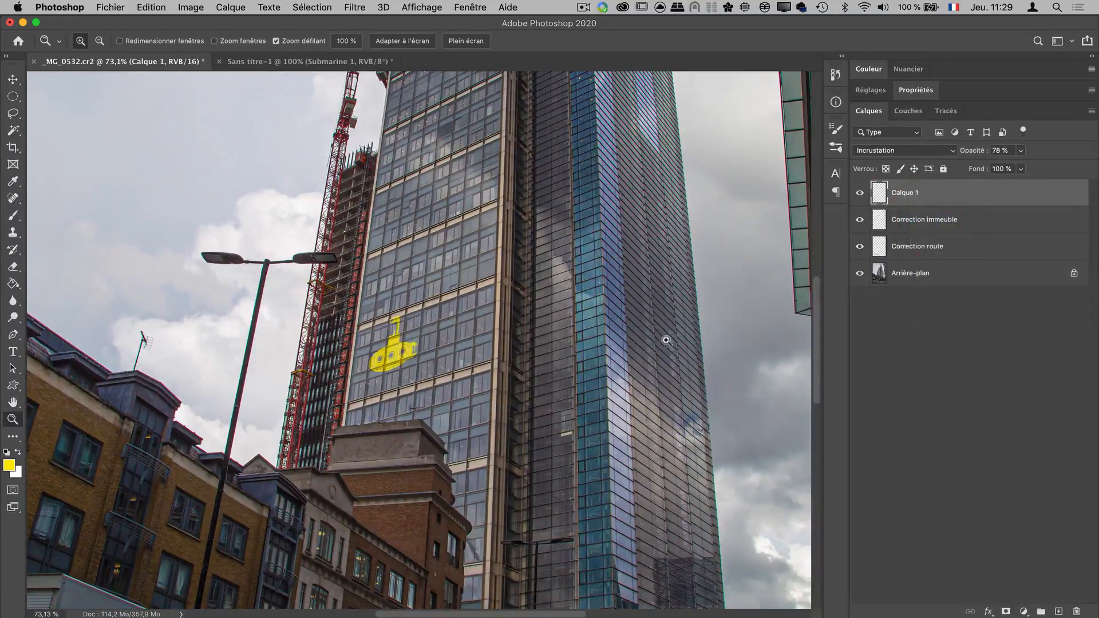
pyautogui.scroll(3, 510, 323)
pyautogui.moveTo(975, 158); pyautogui.dragTo(959, 160)
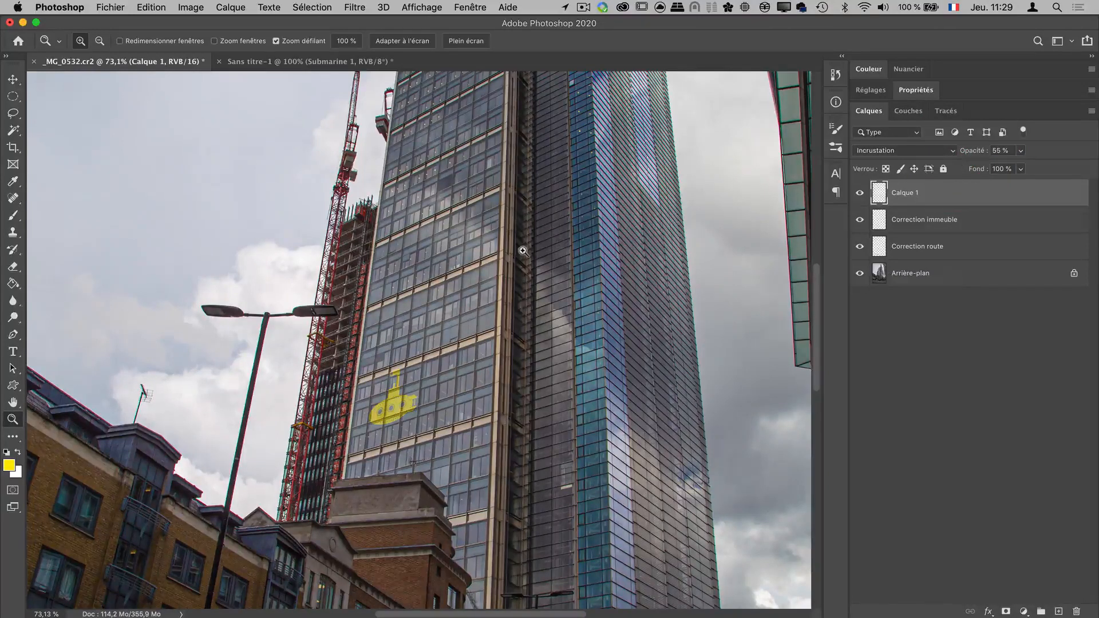
pyautogui.press('super+minus')
pyautogui.press('super+minus')
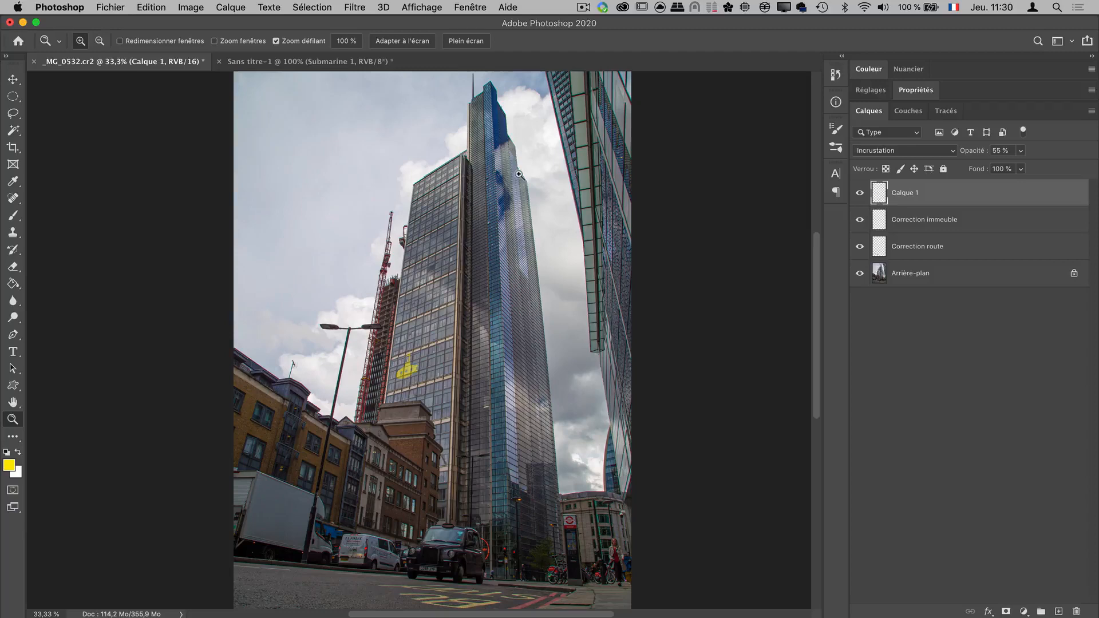
pyautogui.scroll(-5, 468, 358)
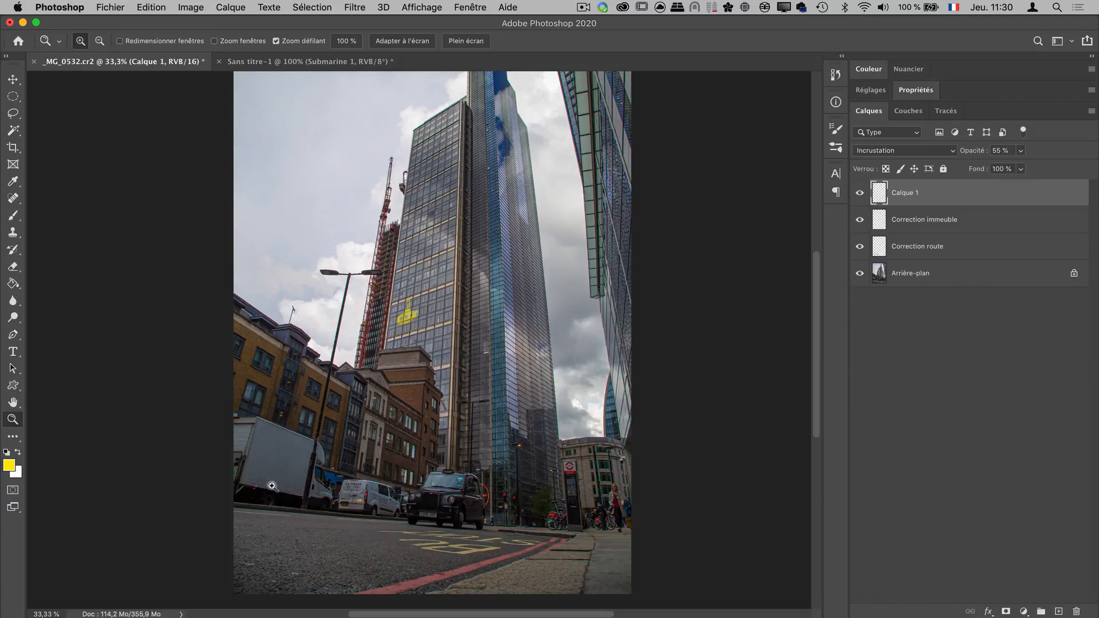
pyautogui.press('super+v')
pyautogui.press('v')
pyautogui.press('v')
pyautogui.press('super+z')
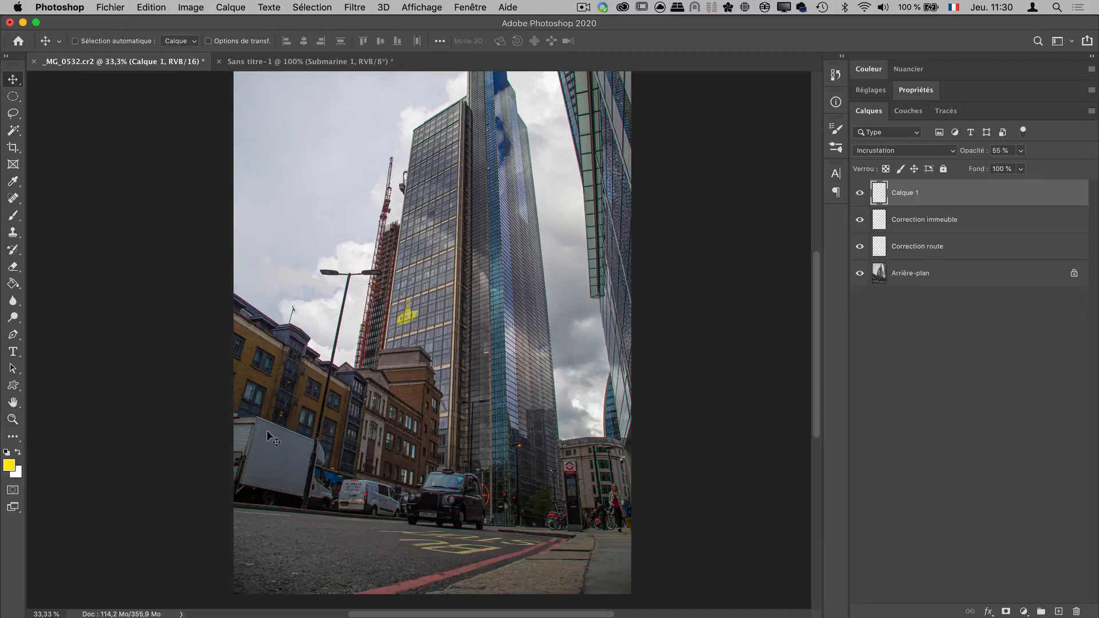